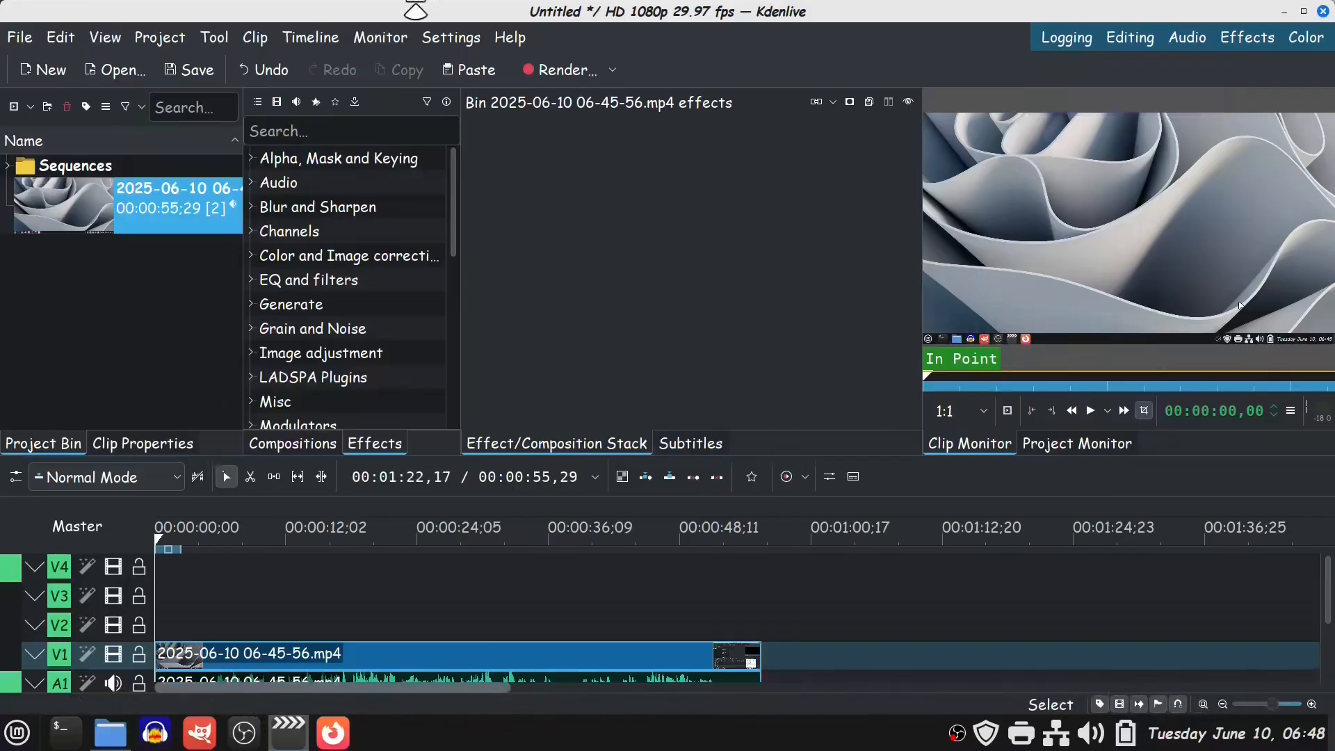
Review the speech-to-text plugin configuration in the program settings and close it without changes.
{"action": "left_click", "coordinate": [459, 39]}
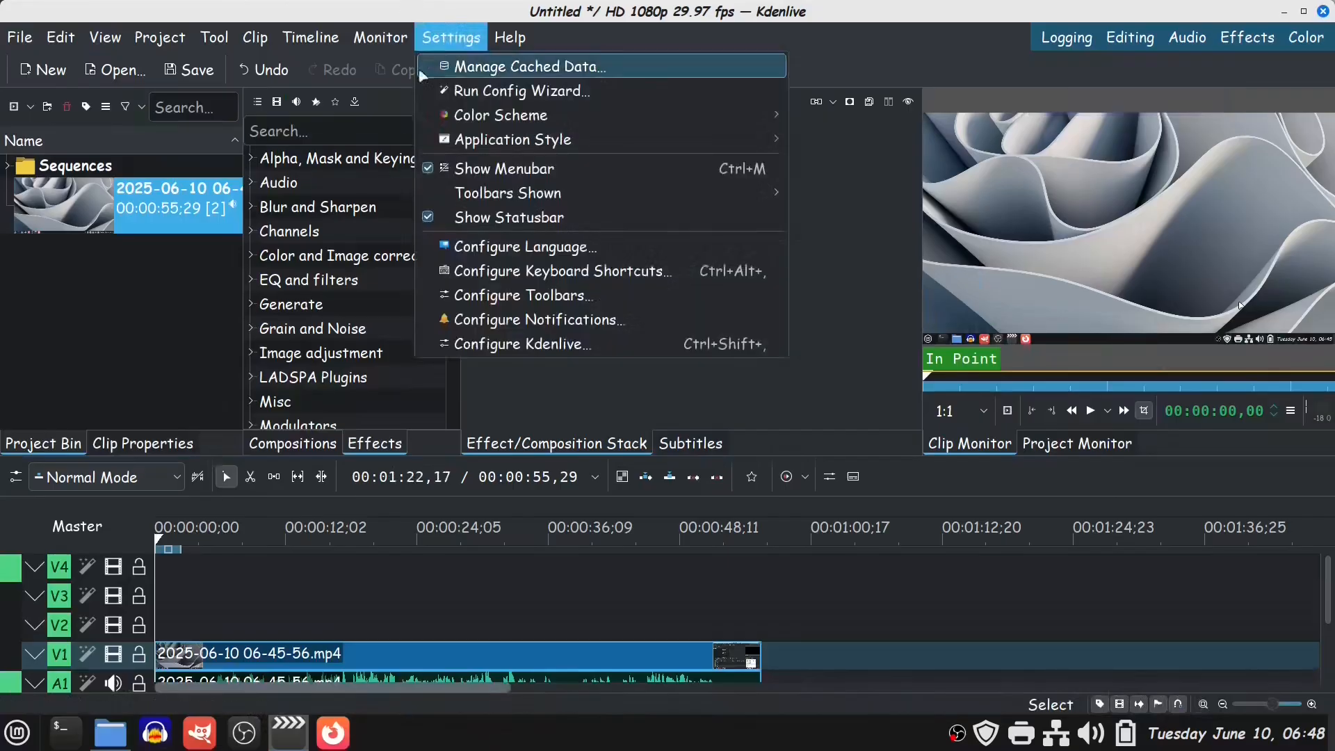
{"action": "left_click", "coordinate": [1129, 141]}
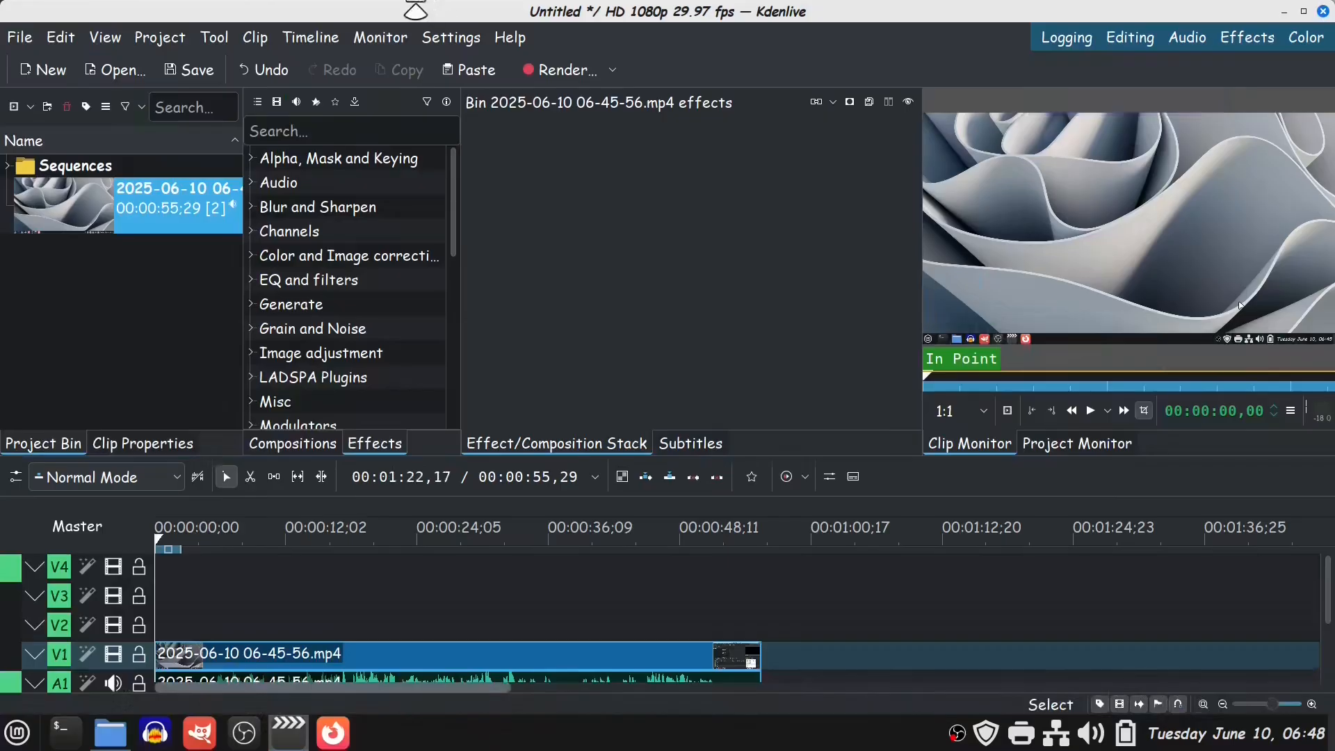
{"action": "left_click", "coordinate": [459, 40]}
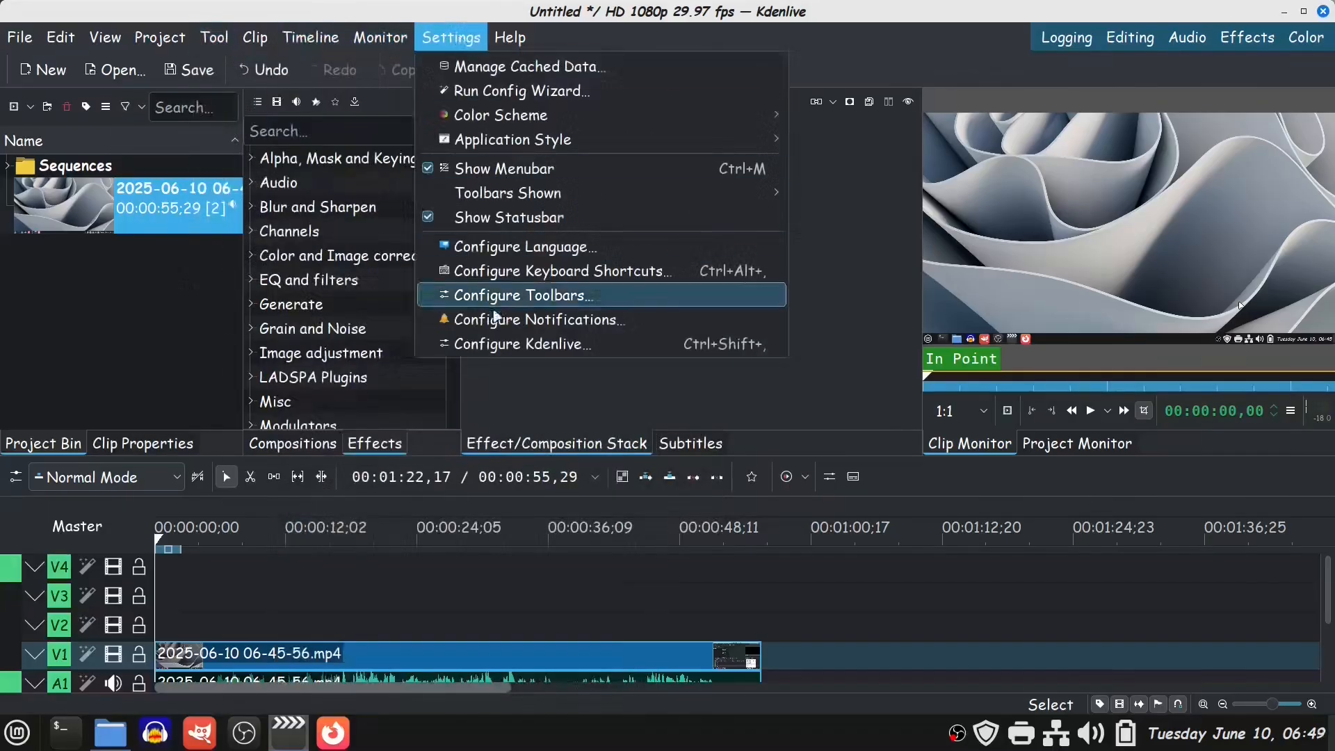
{"action": "left_click", "coordinate": [549, 349]}
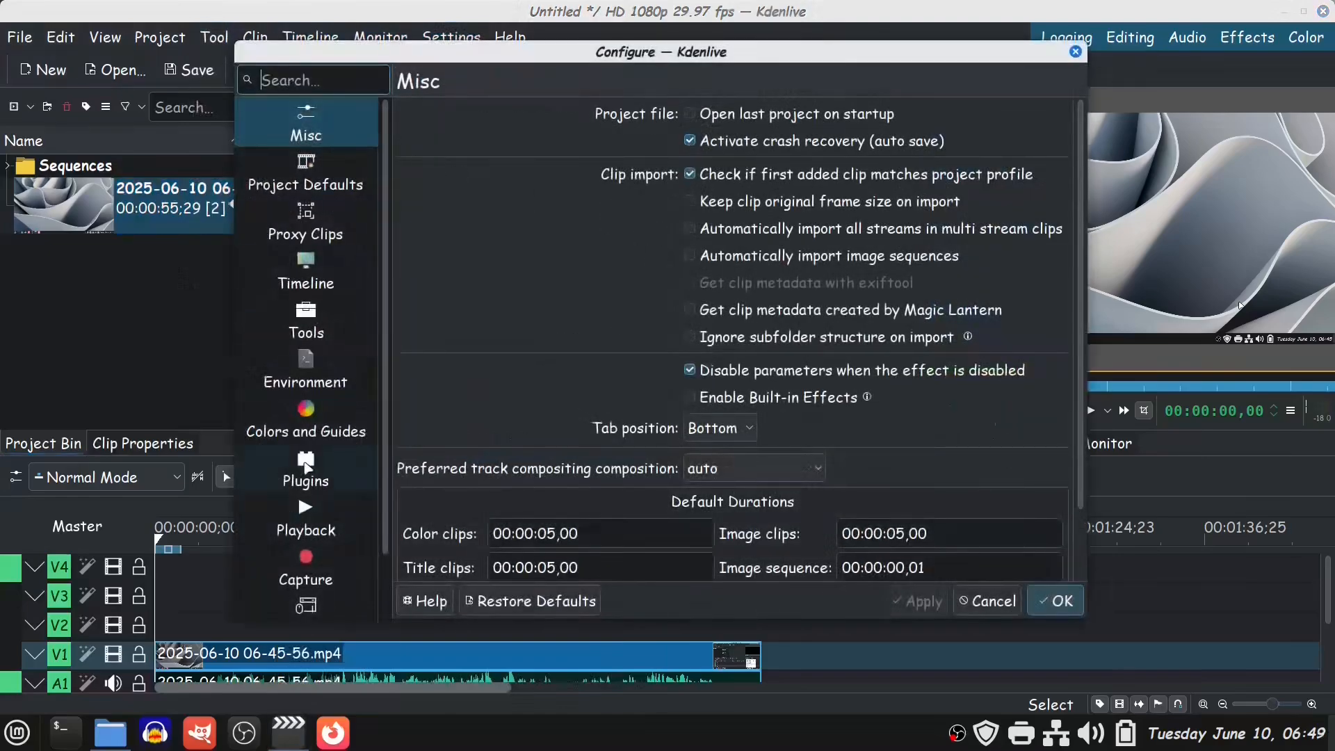
{"action": "left_click", "coordinate": [306, 468]}
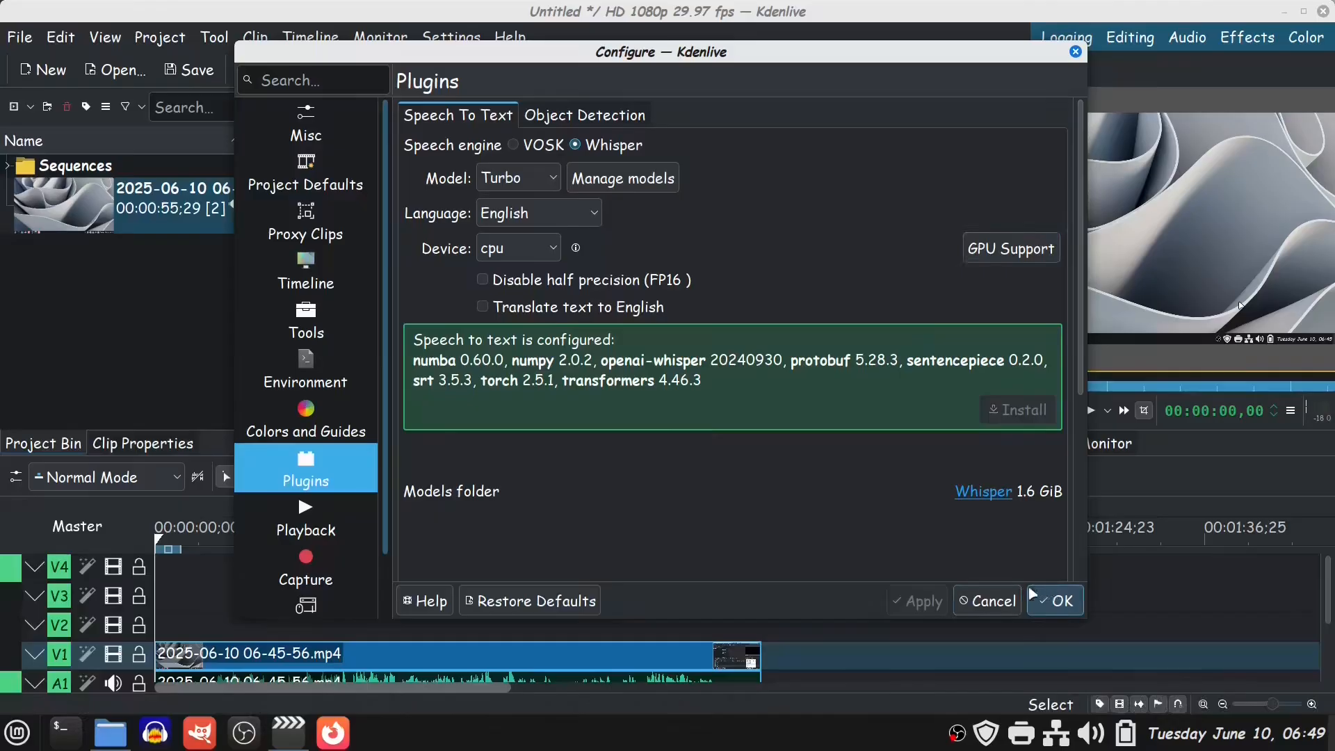
{"action": "left_click", "coordinate": [995, 599]}
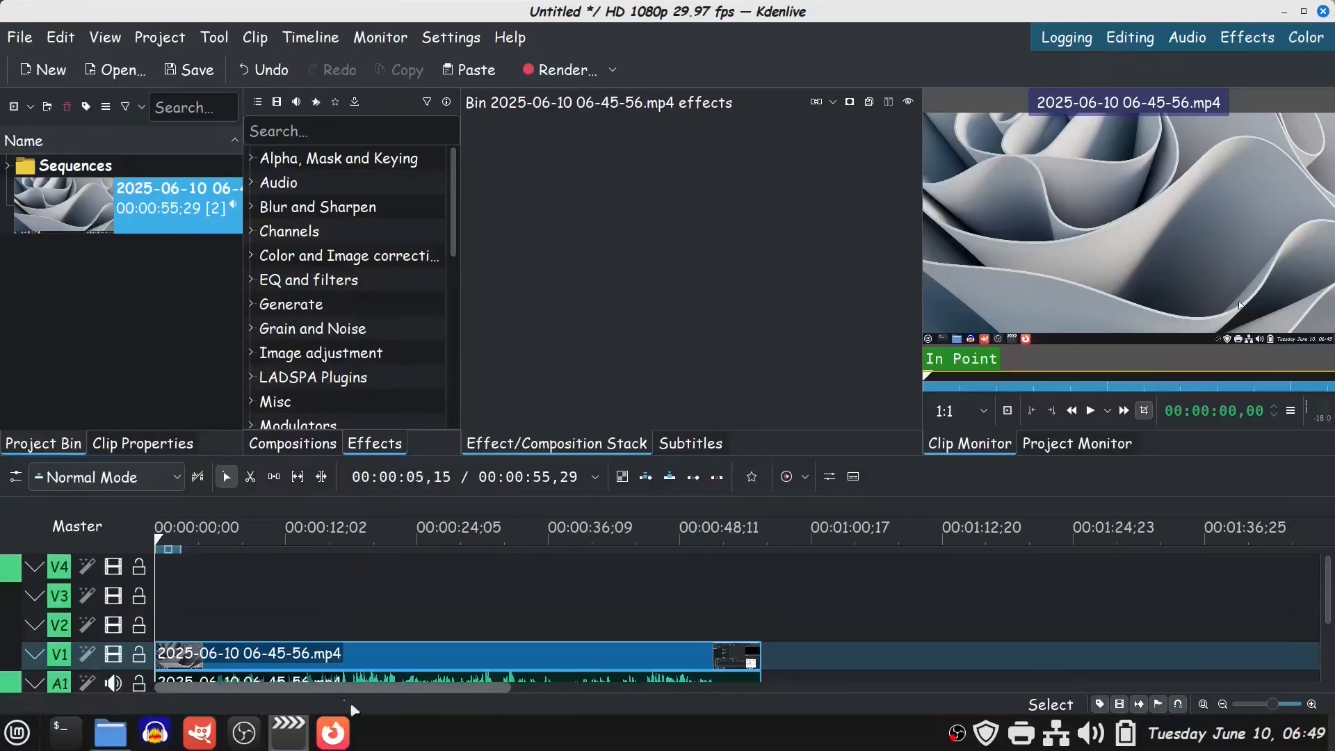
Switch to Firefox and open the bookmarked article on speech recognition and automatic captioning on the Kdenlive Flatpak.
{"action": "left_click", "coordinate": [333, 732]}
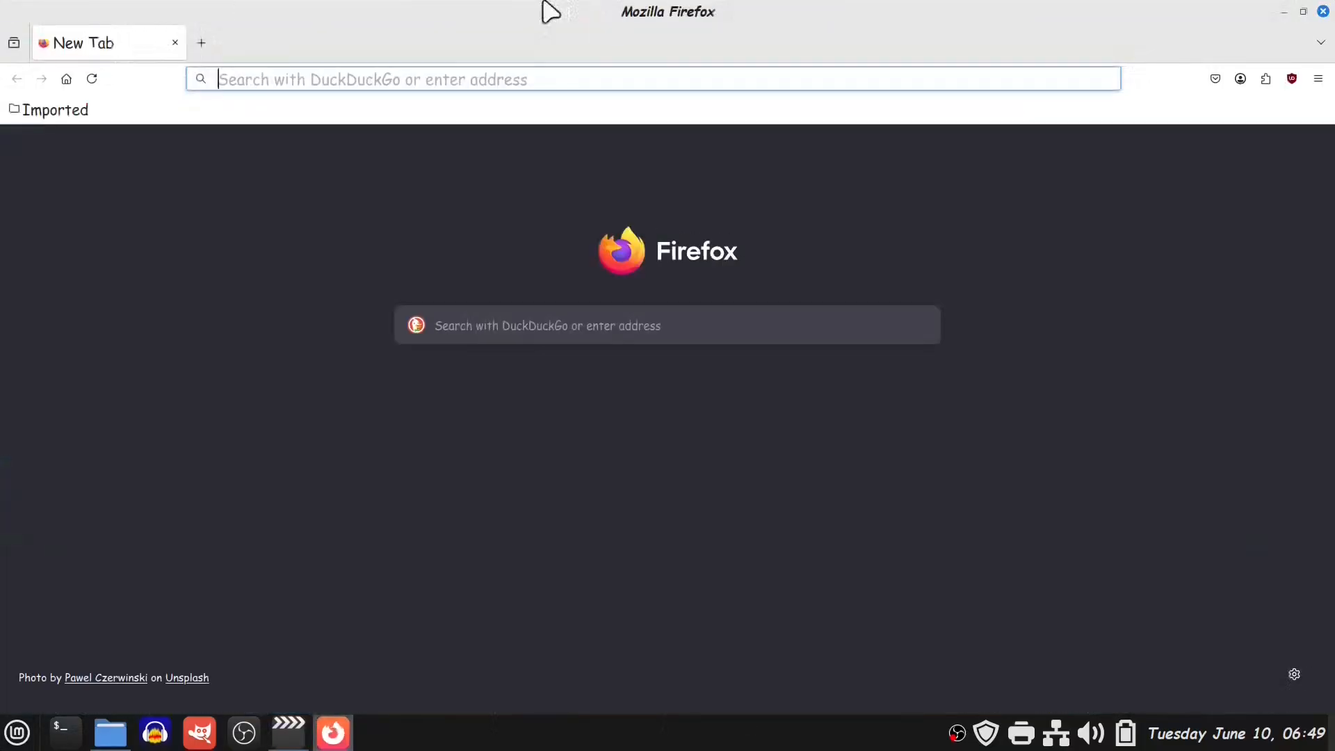
{"action": "left_click", "coordinate": [55, 110]}
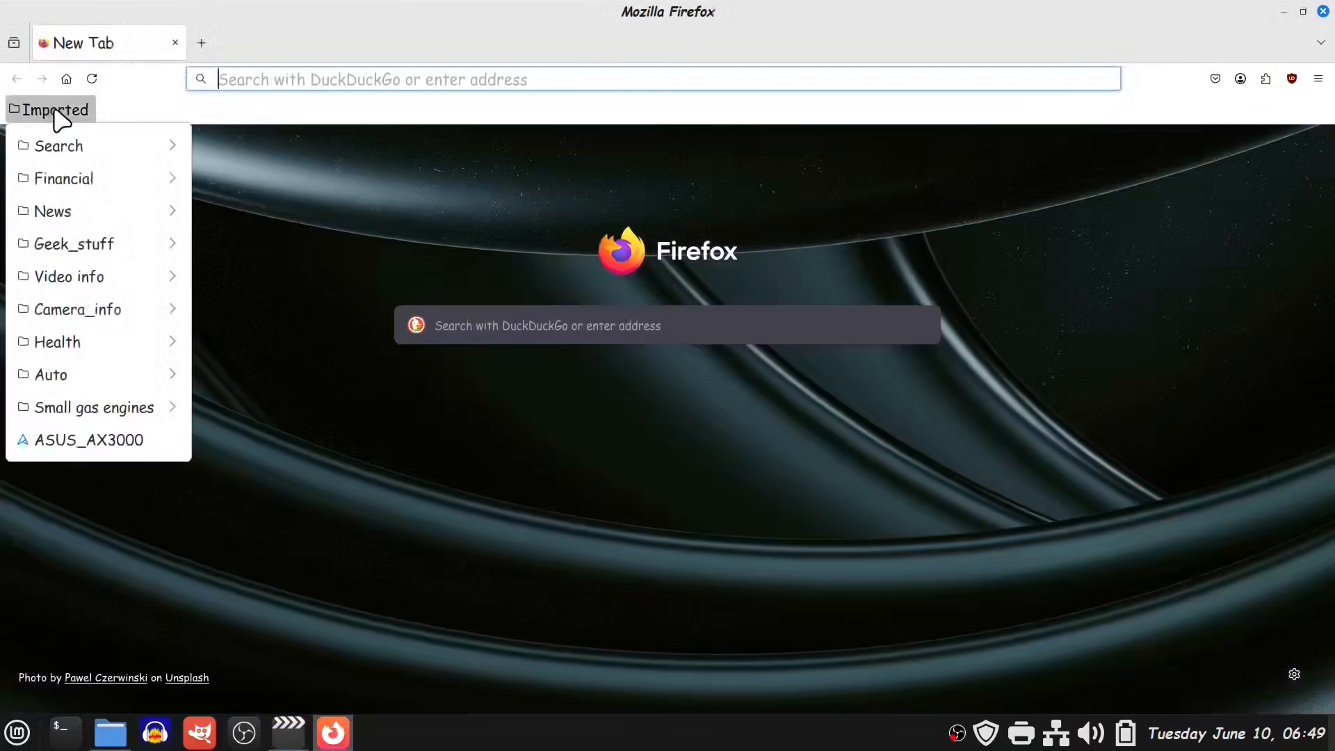
{"action": "mouse_move", "coordinate": [91, 146]}
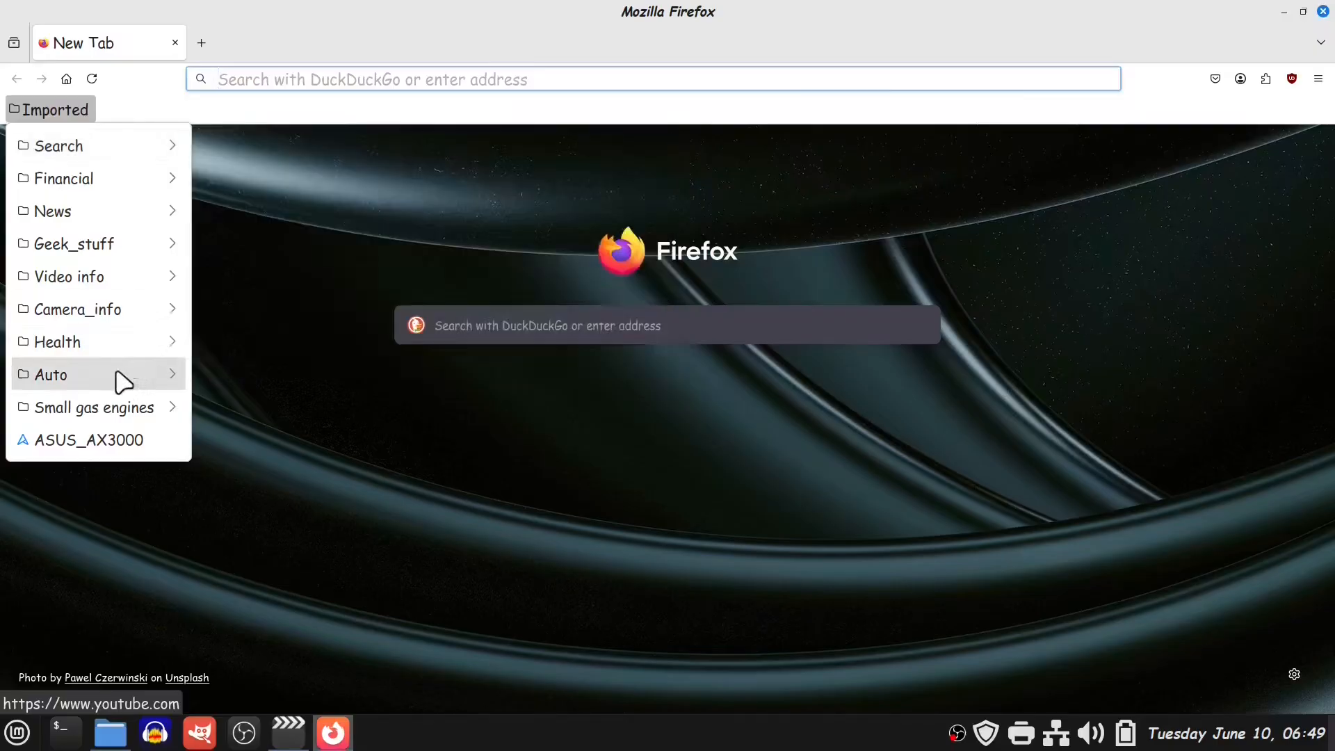
{"action": "mouse_move", "coordinate": [107, 343]}
{"action": "scroll", "coordinate": [493, 361], "scroll_direction": "down", "scroll_amount": 5}
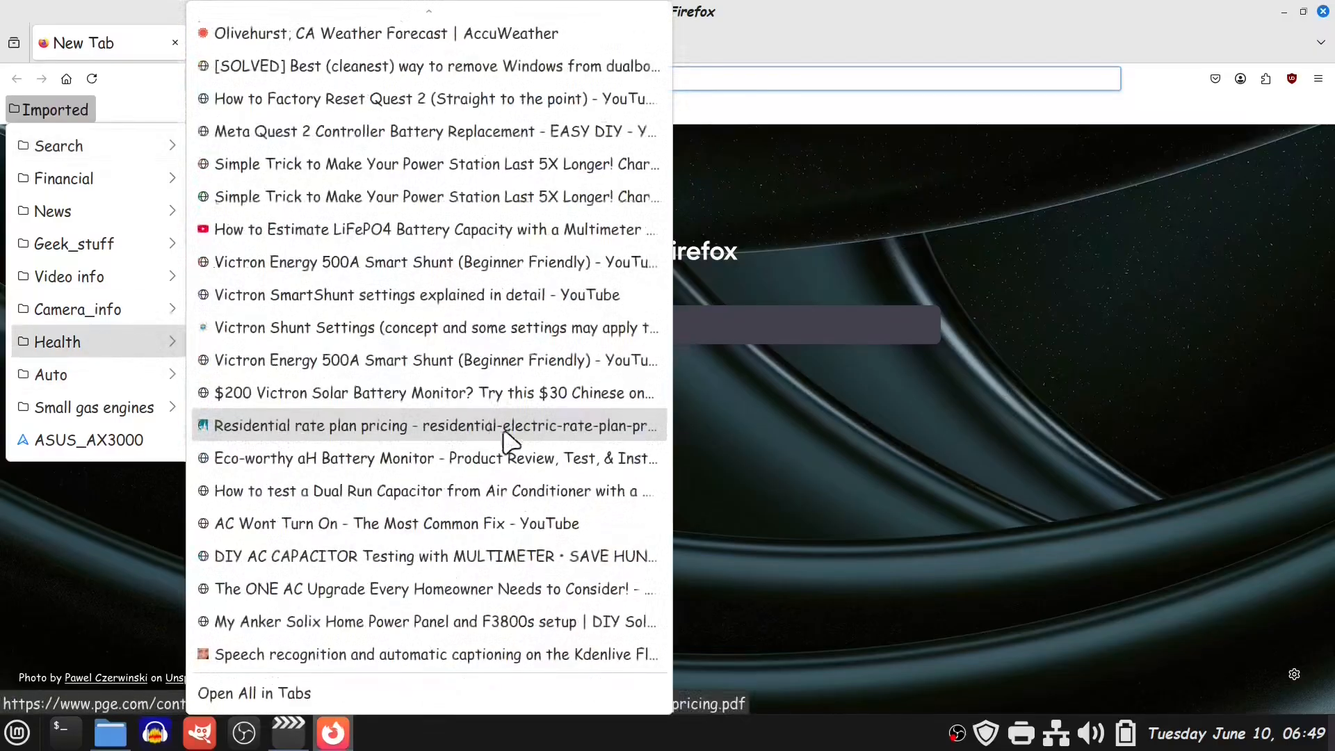
{"action": "left_click", "coordinate": [510, 656]}
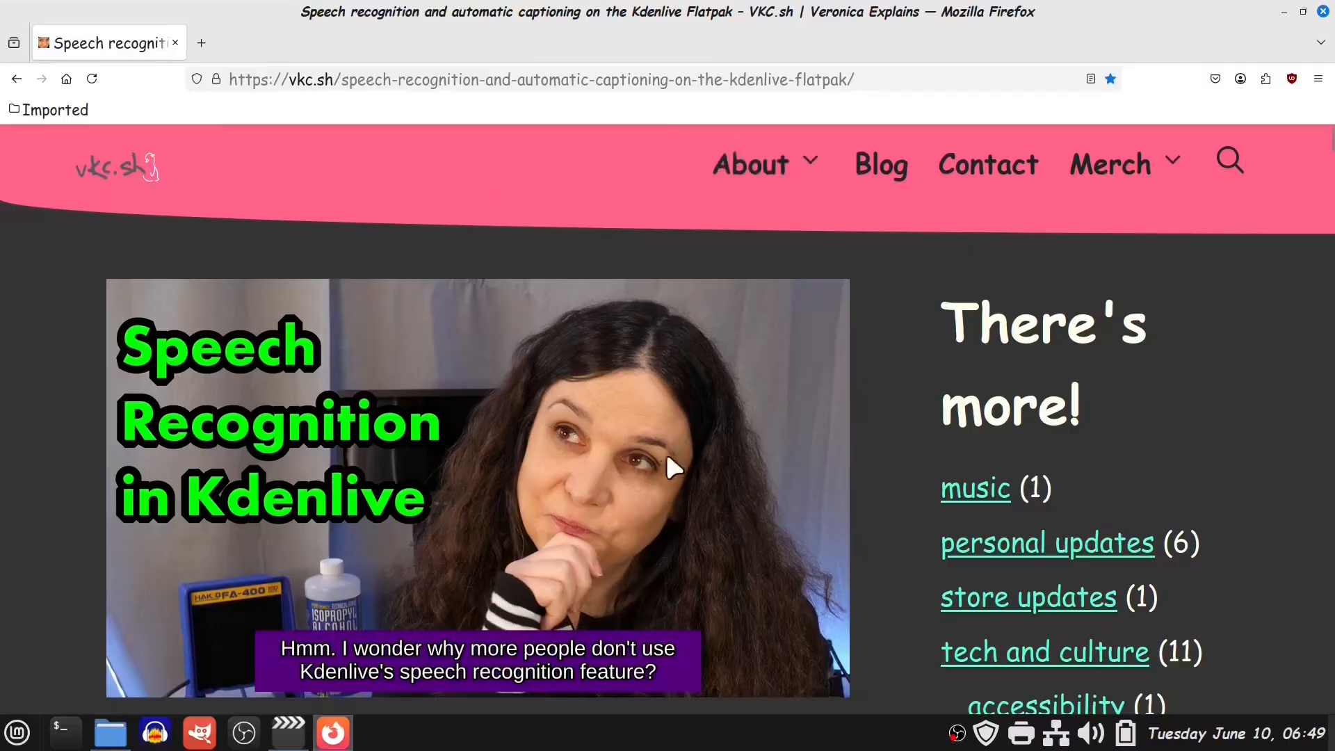
Read the article's introduction and its explanation of the speech recognition problem, down to the section on the Flatpak's bash prompt.
{"action": "scroll", "coordinate": [804, 388], "scroll_direction": "down", "scroll_amount": 10}
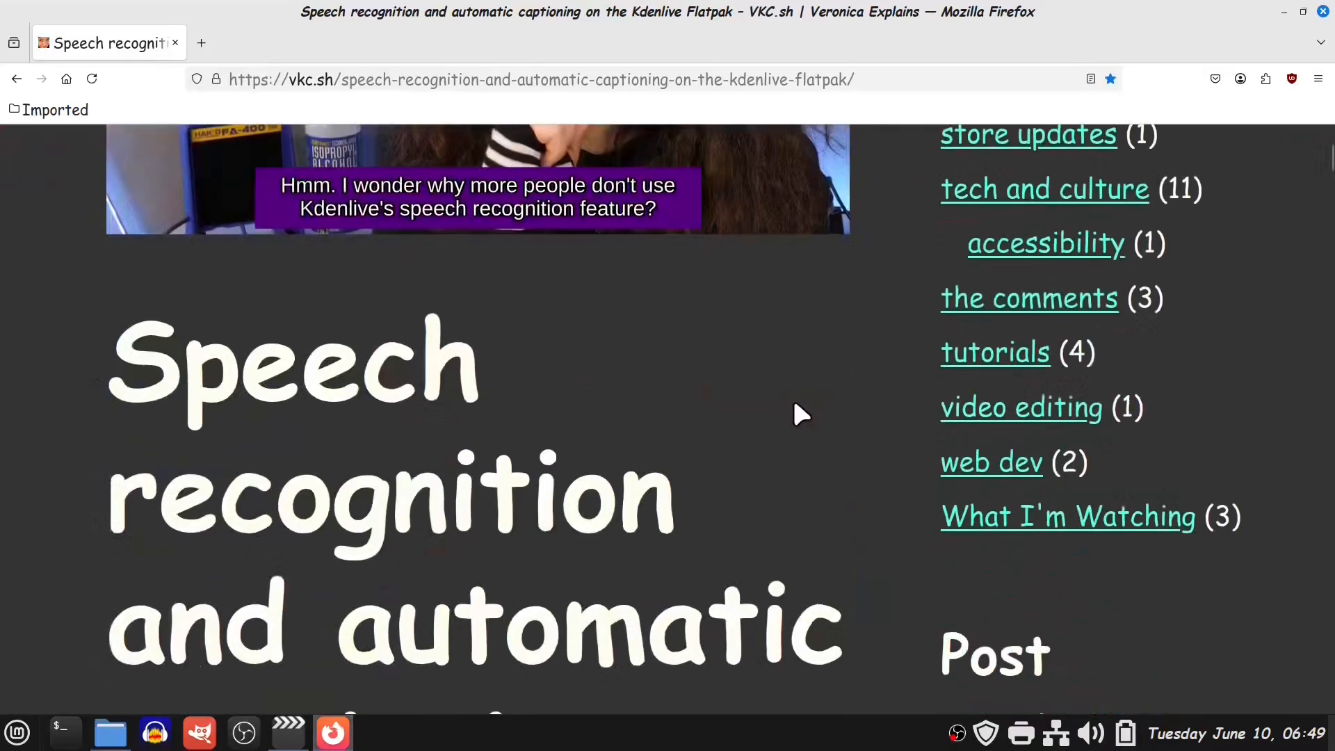
{"action": "scroll", "coordinate": [765, 376], "scroll_direction": "down", "scroll_amount": 6}
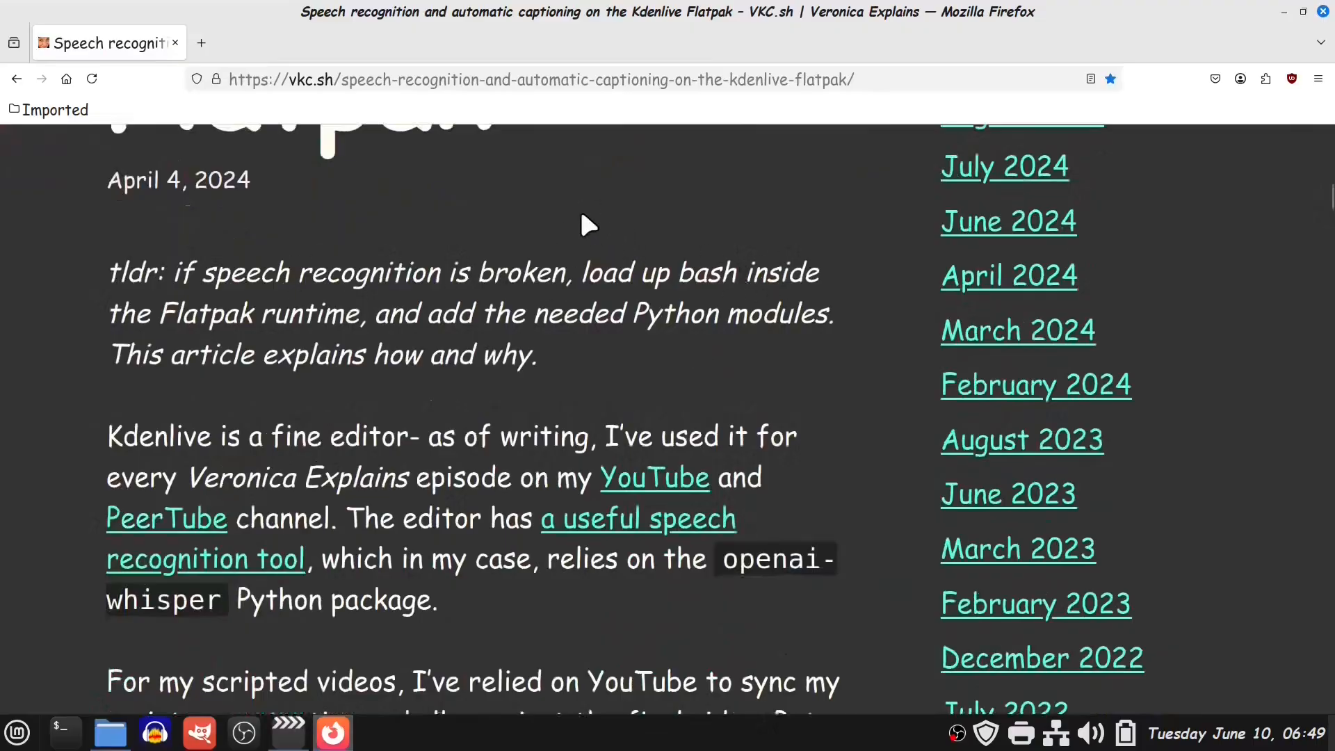
{"action": "scroll", "coordinate": [587, 218], "scroll_direction": "down", "scroll_amount": 10}
{"action": "scroll", "coordinate": [557, 233], "scroll_direction": "down", "scroll_amount": 15}
{"action": "scroll", "coordinate": [736, 218], "scroll_direction": "down", "scroll_amount": 12}
{"action": "scroll", "coordinate": [649, 228], "scroll_direction": "down", "scroll_amount": 15}
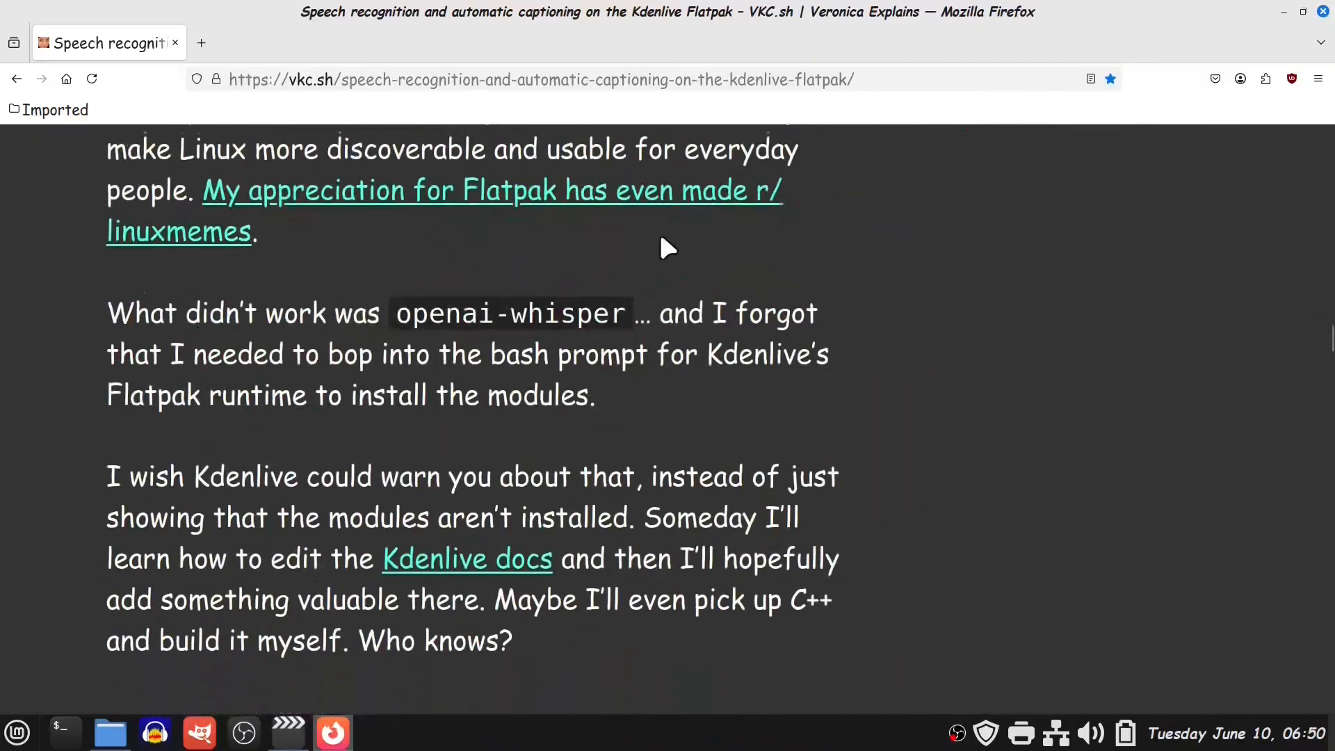
{"action": "scroll", "coordinate": [661, 238], "scroll_direction": "down", "scroll_amount": 10}
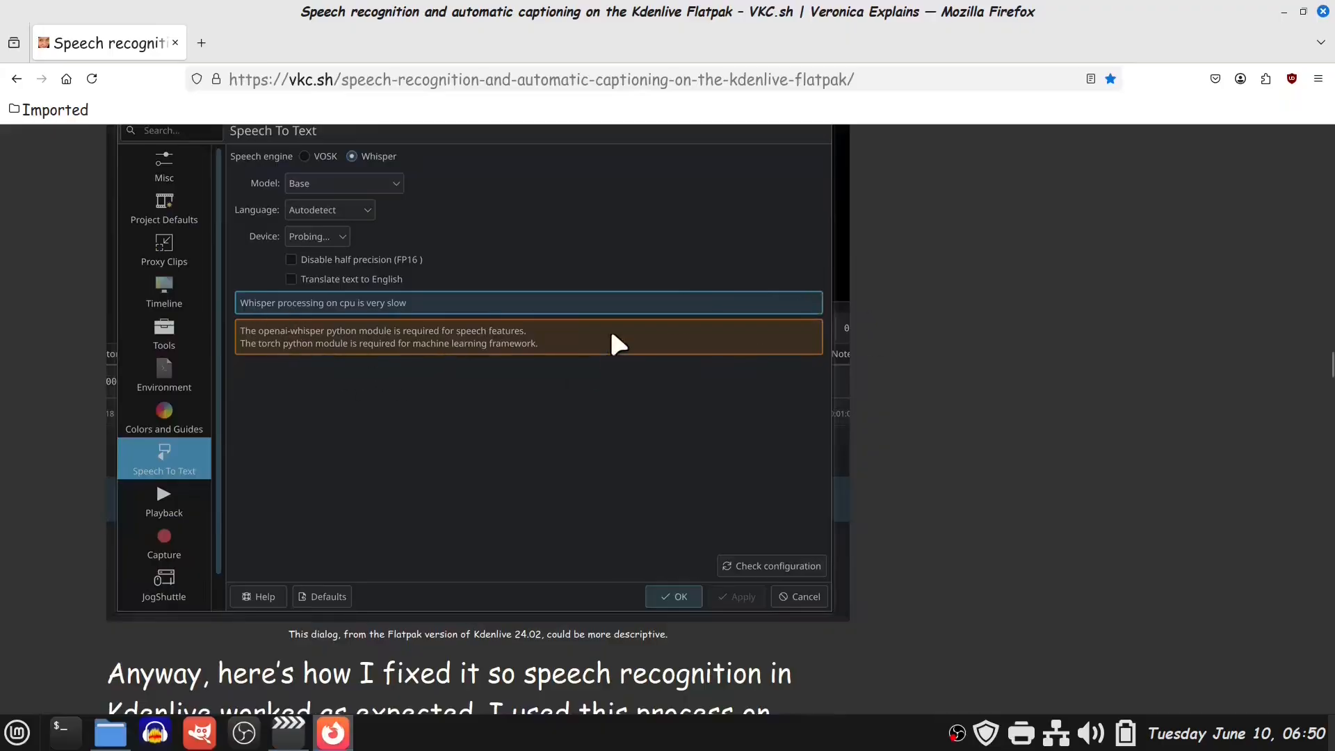
{"action": "scroll", "coordinate": [605, 362], "scroll_direction": "down", "scroll_amount": 6}
{"action": "scroll", "coordinate": [952, 361], "scroll_direction": "down", "scroll_amount": 4}
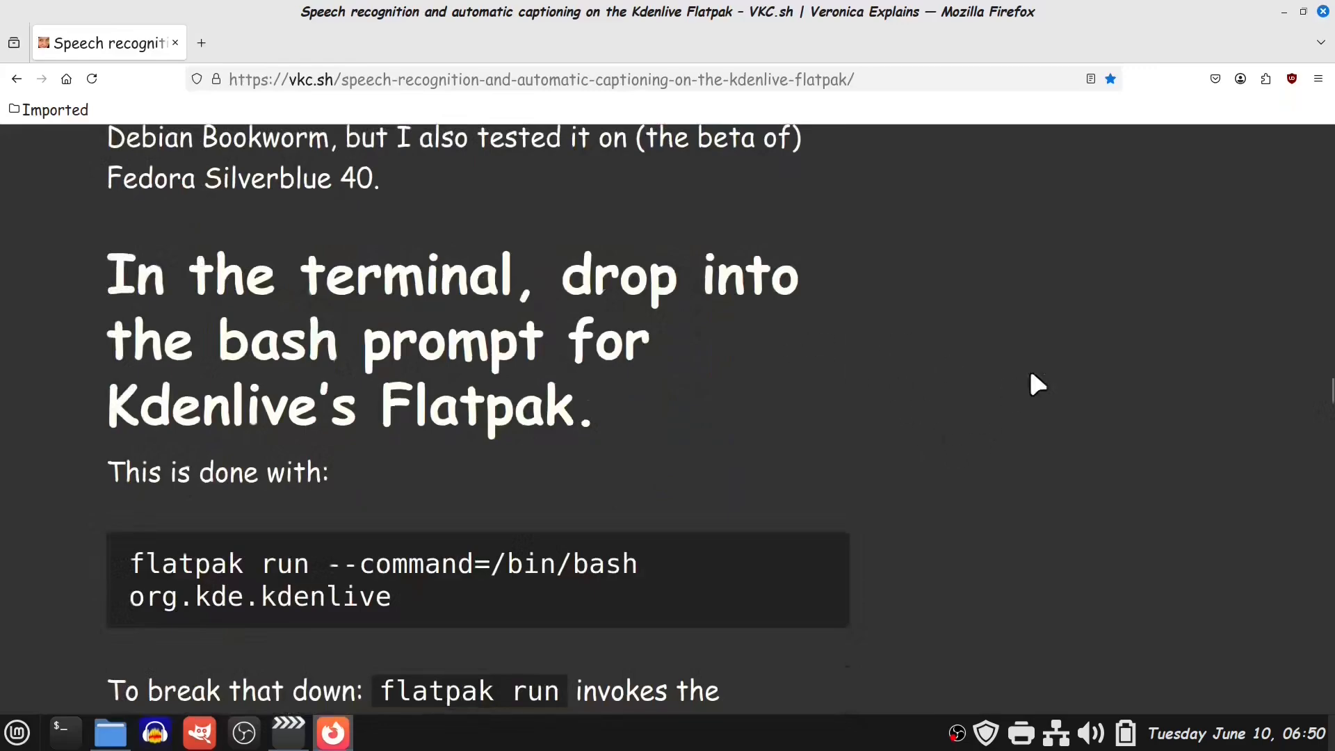
Examine the article's terminal commands for entering the Flatpak's bash prompt, ensuring pip is installed, and installing openai-whisper and torch.
{"action": "scroll", "coordinate": [1030, 384], "scroll_direction": "down", "scroll_amount": 8}
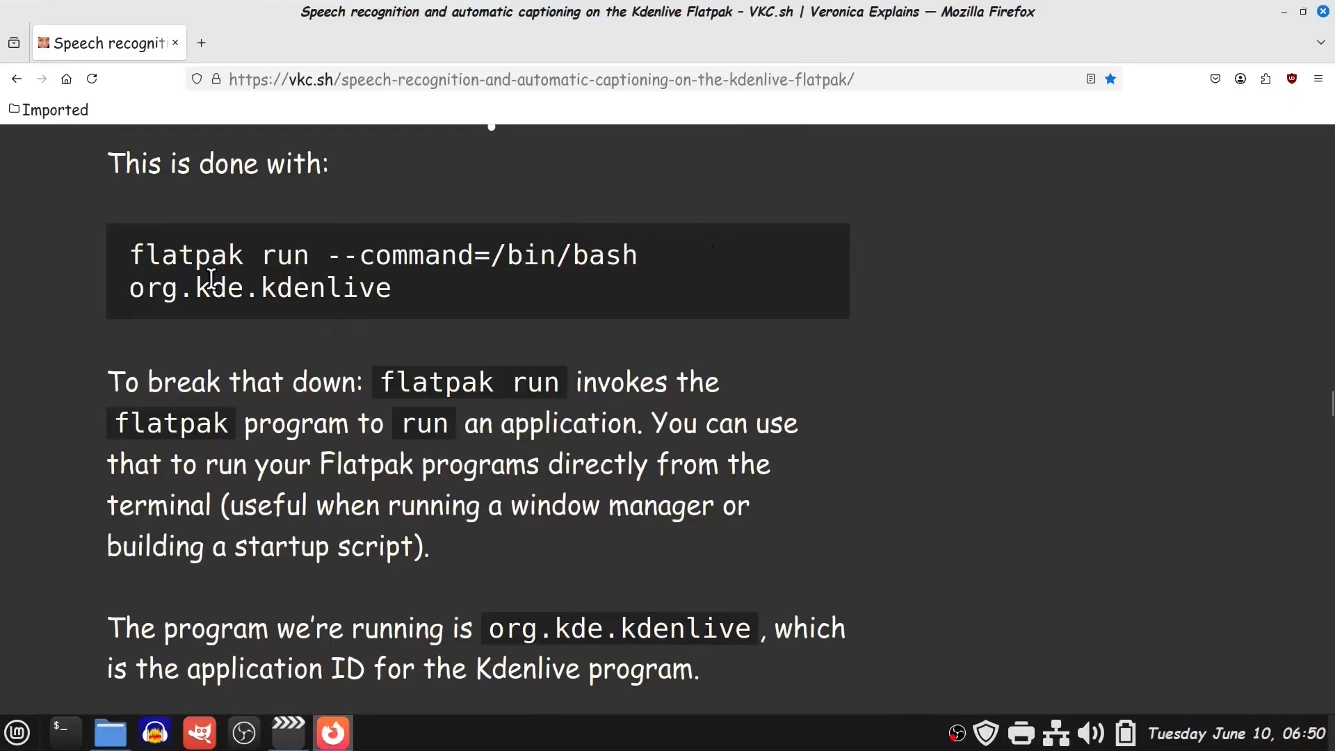
{"action": "scroll", "coordinate": [887, 298], "scroll_direction": "down", "scroll_amount": 10}
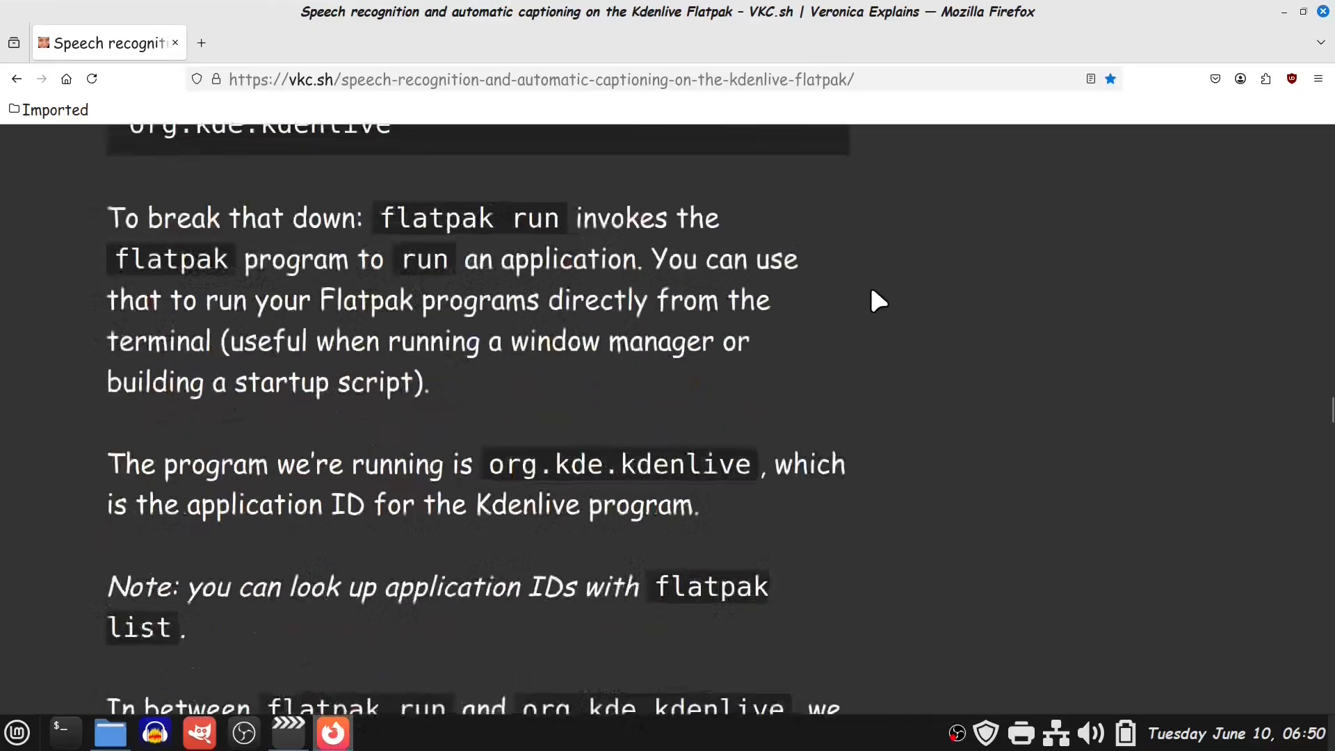
{"action": "scroll", "coordinate": [883, 293], "scroll_direction": "down", "scroll_amount": 10}
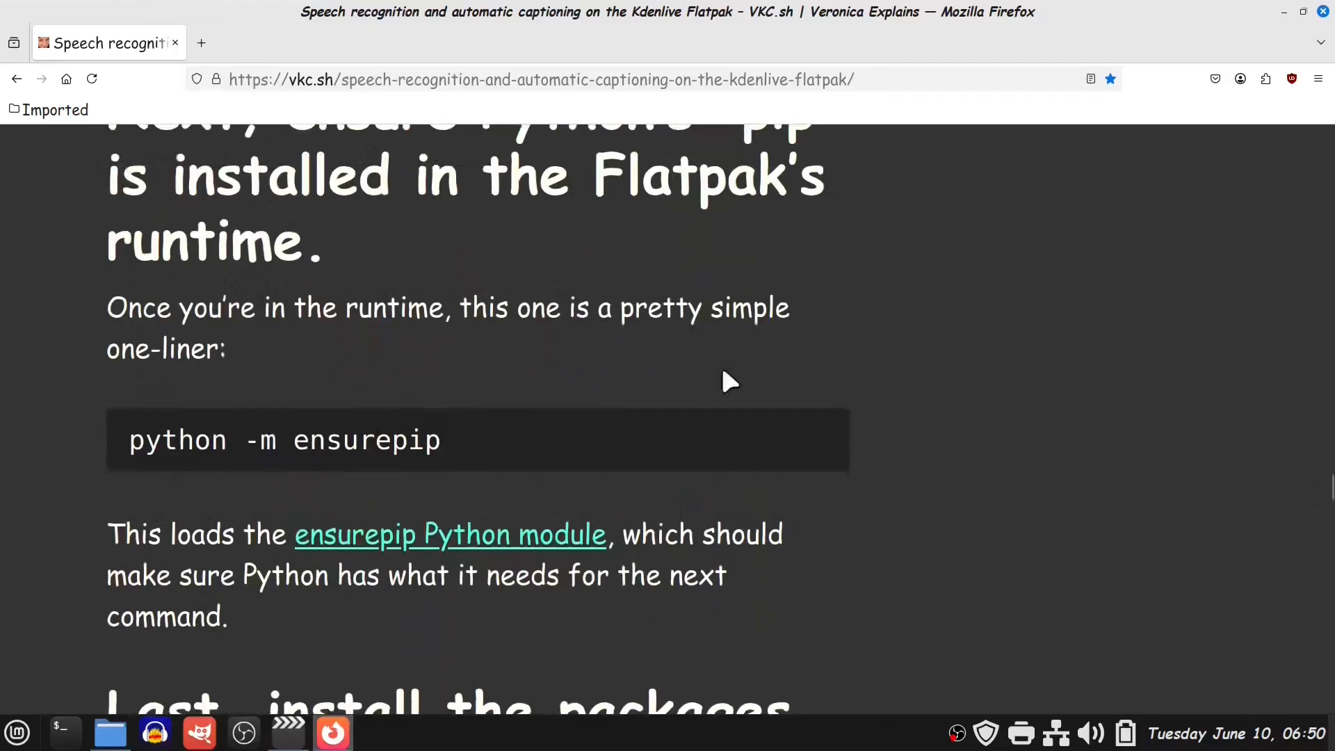
{"action": "scroll", "coordinate": [957, 316], "scroll_direction": "down", "scroll_amount": 5}
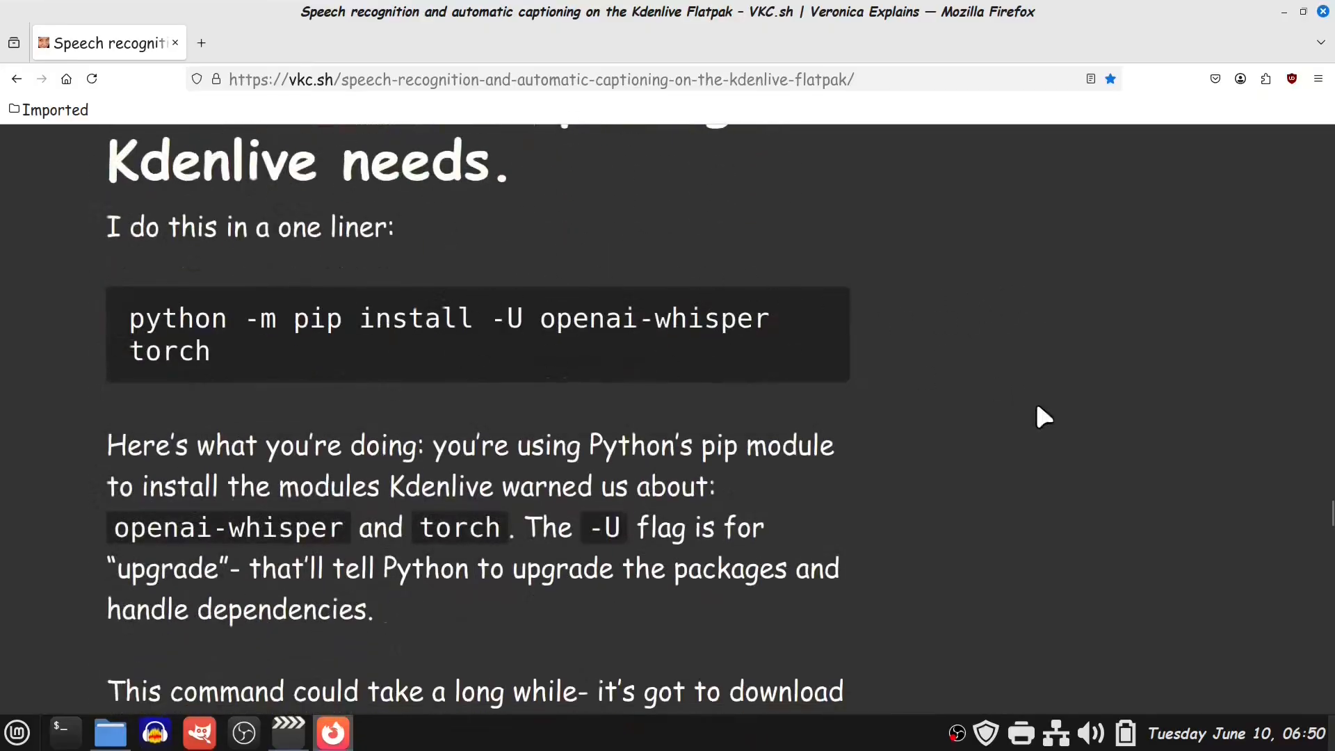
{"action": "scroll", "coordinate": [1036, 399], "scroll_direction": "down", "scroll_amount": 8}
{"action": "scroll", "coordinate": [1023, 466], "scroll_direction": "down", "scroll_amount": 2}
{"action": "scroll", "coordinate": [990, 494], "scroll_direction": "up", "scroll_amount": 8}
{"action": "scroll", "coordinate": [981, 484], "scroll_direction": "up", "scroll_amount": 12}
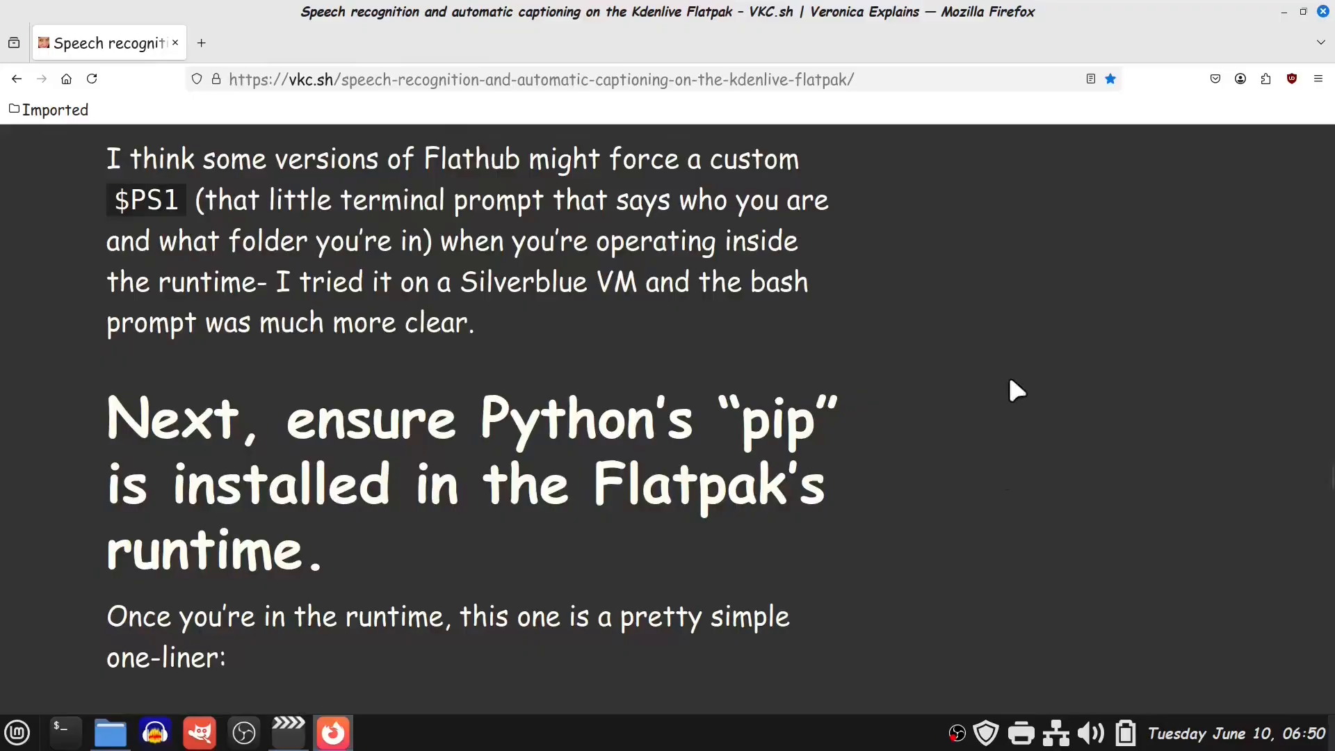
{"action": "scroll", "coordinate": [988, 379], "scroll_direction": "down", "scroll_amount": 4}
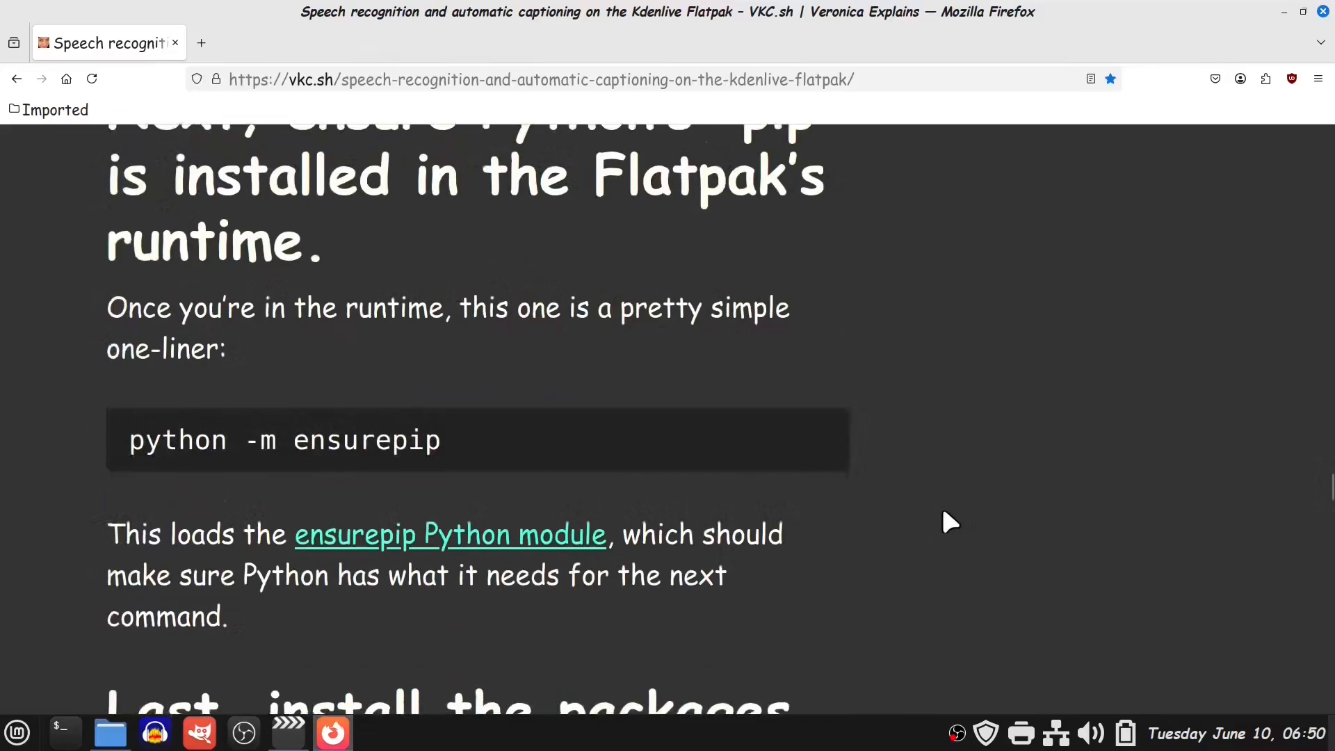
{"action": "scroll", "coordinate": [859, 372], "scroll_direction": "down", "scroll_amount": 4}
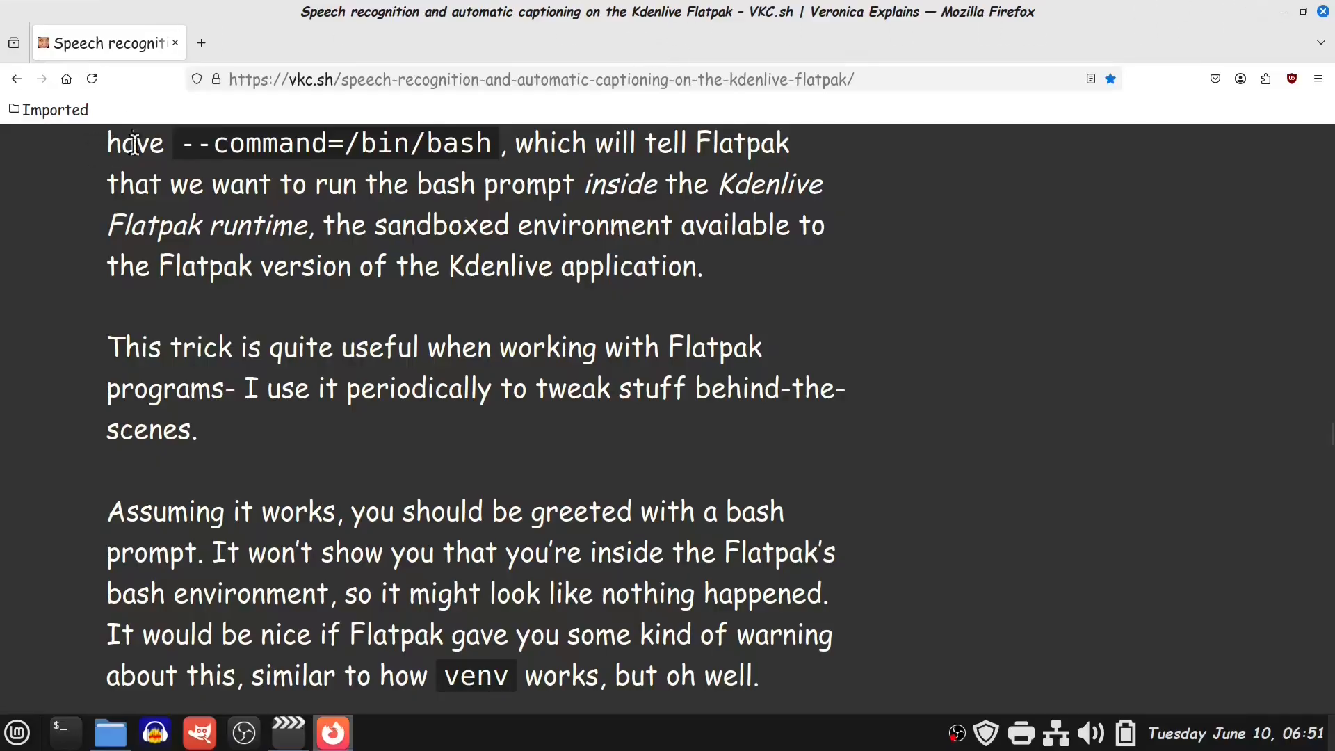
Review the article's header image, title and opening summary, and close the page to return to Kdenlive.
{"action": "scroll", "coordinate": [954, 299], "scroll_direction": "up", "scroll_amount": 20}
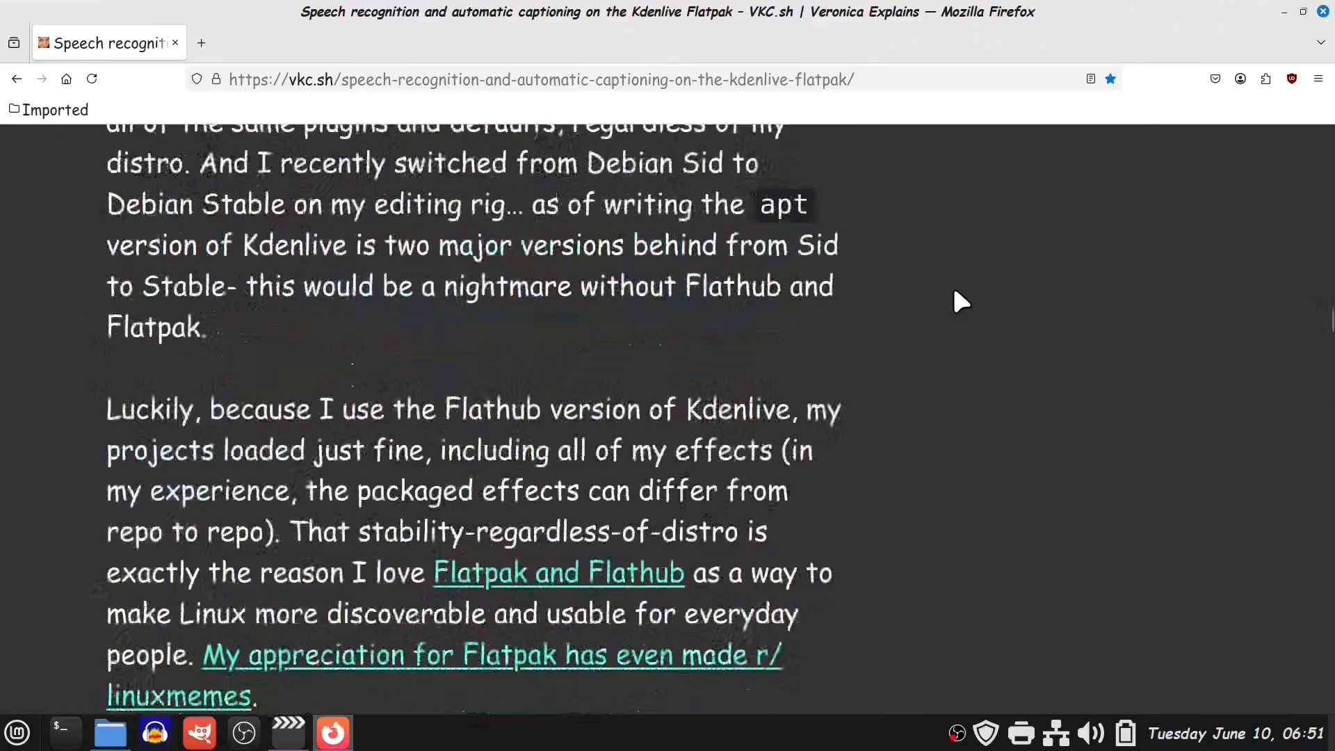
{"action": "scroll", "coordinate": [954, 292], "scroll_direction": "up", "scroll_amount": 15}
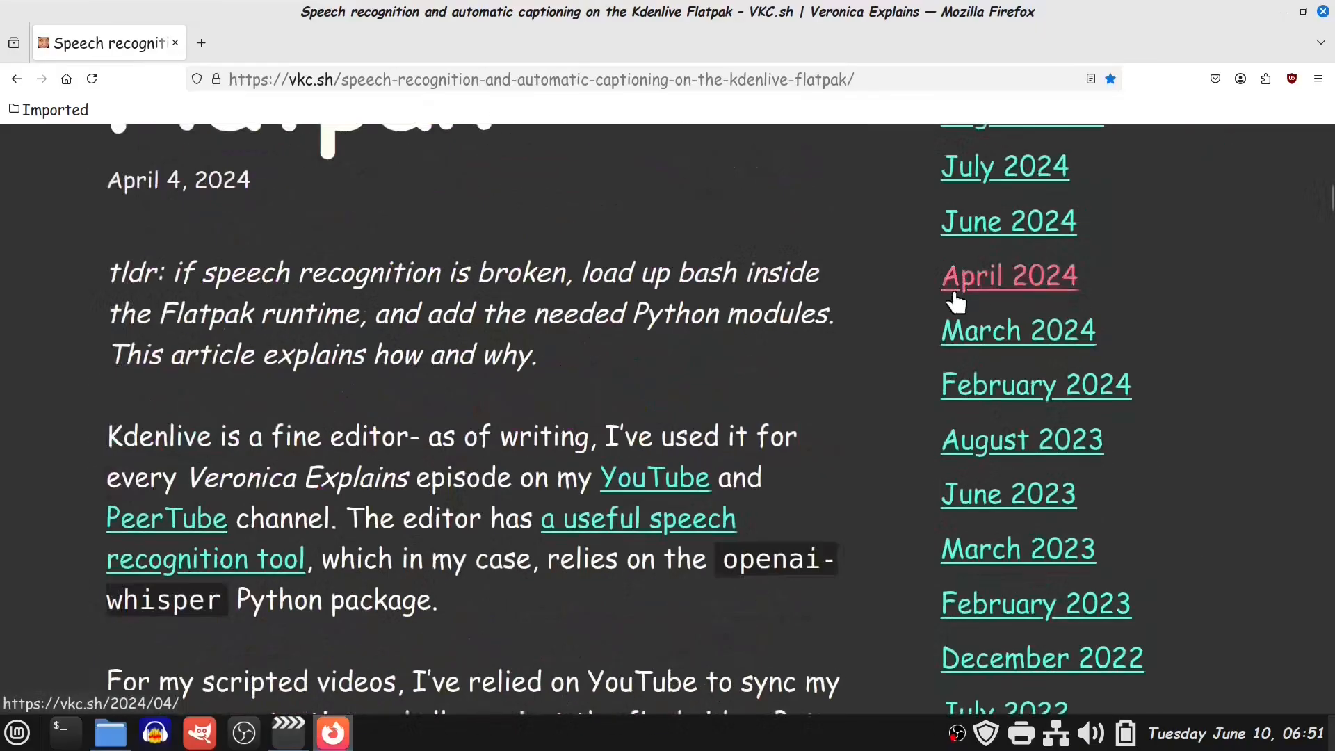
{"action": "scroll", "coordinate": [954, 299], "scroll_direction": "up", "scroll_amount": 5}
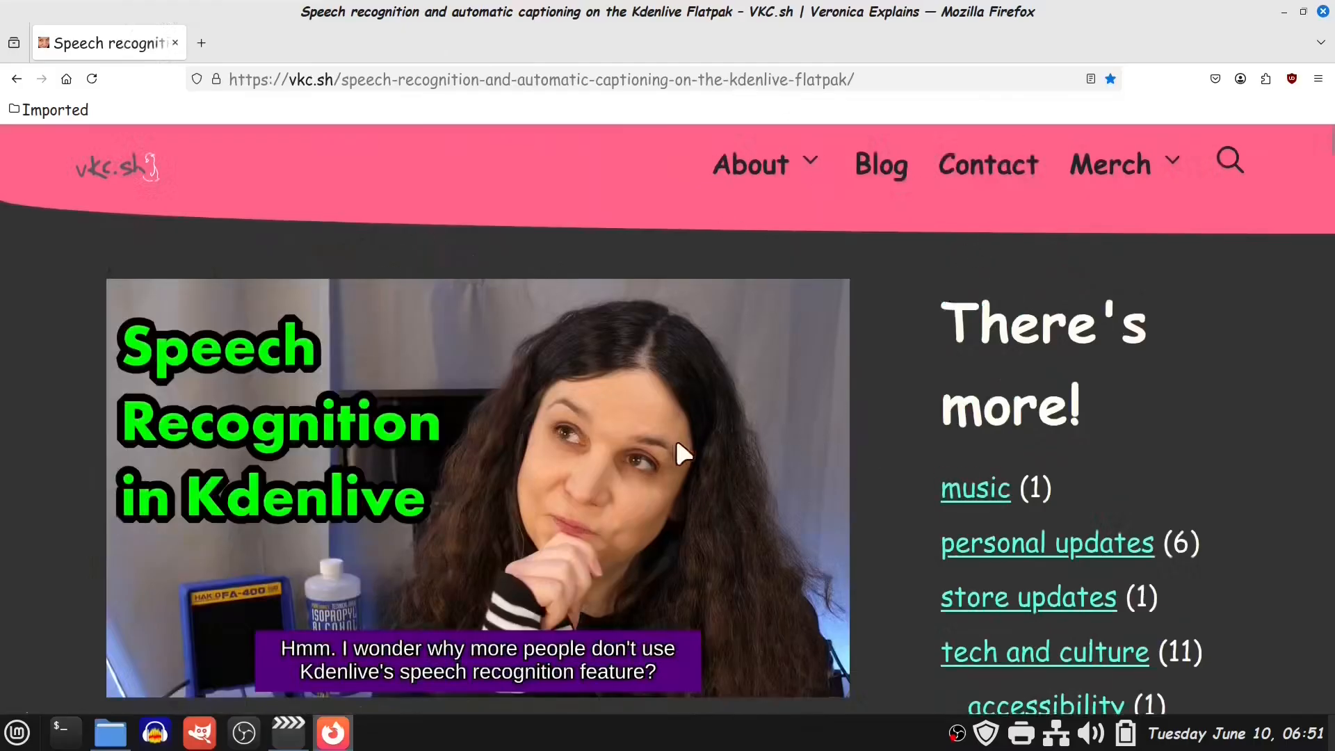
{"action": "scroll", "coordinate": [626, 438], "scroll_direction": "down", "scroll_amount": 5}
{"action": "scroll", "coordinate": [564, 417], "scroll_direction": "down", "scroll_amount": 13}
{"action": "scroll", "coordinate": [659, 313], "scroll_direction": "up", "scroll_amount": 5}
{"action": "scroll", "coordinate": [659, 313], "scroll_direction": "up", "scroll_amount": 2}
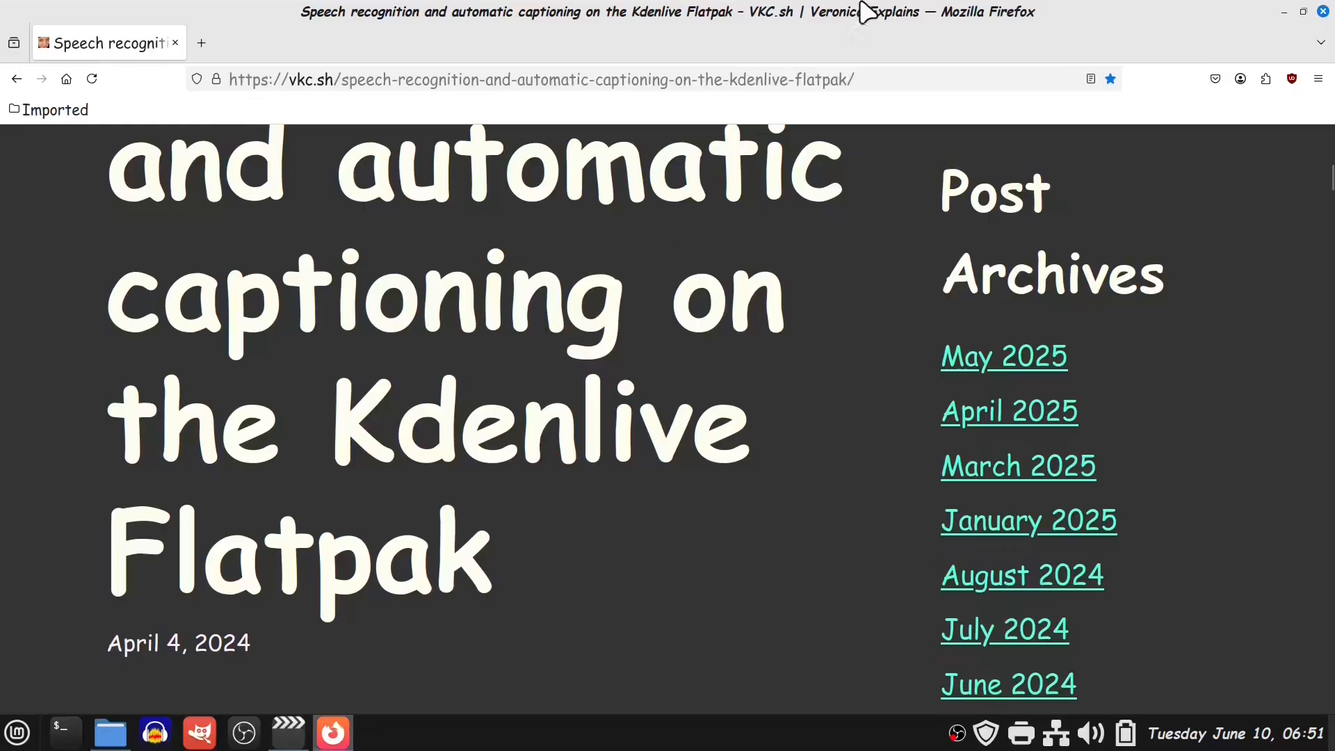
{"action": "left_click", "coordinate": [175, 43]}
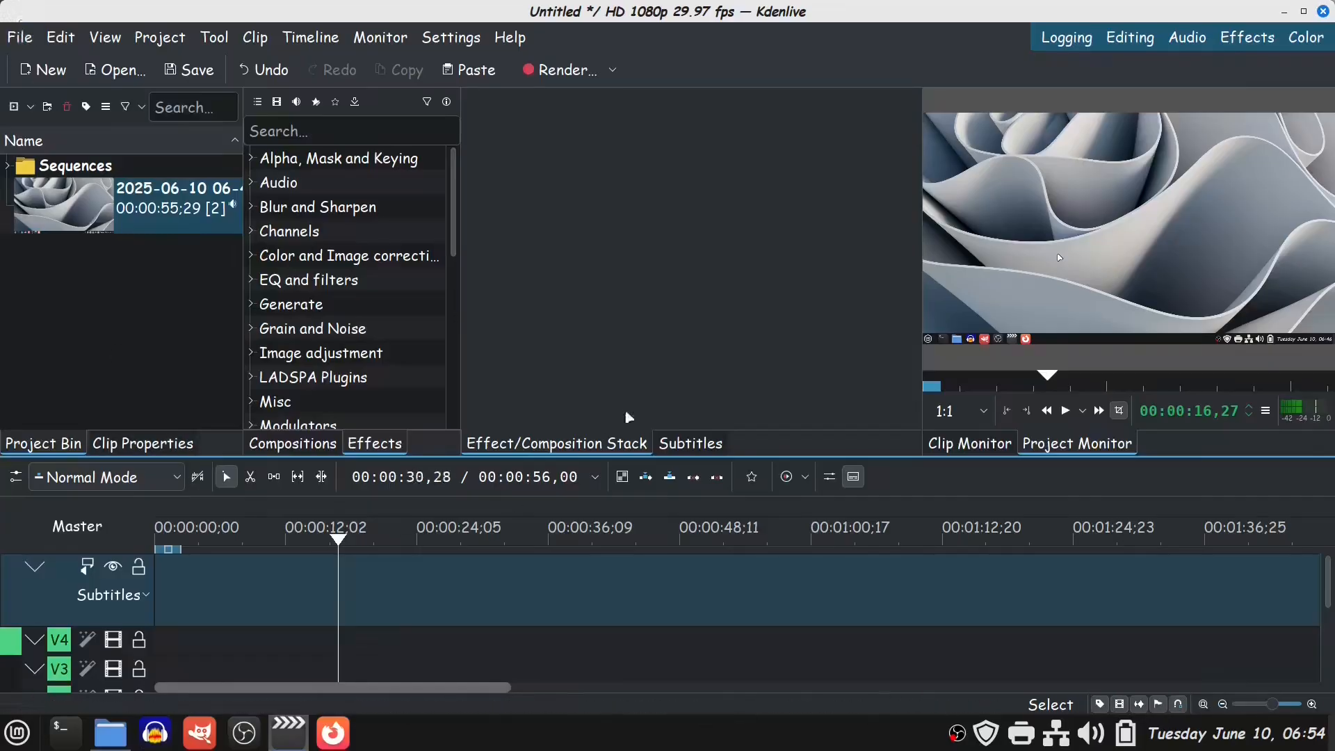
{"action": "left_click_drag", "start_coordinate": [1328, 591], "coordinate": [1312, 699]}
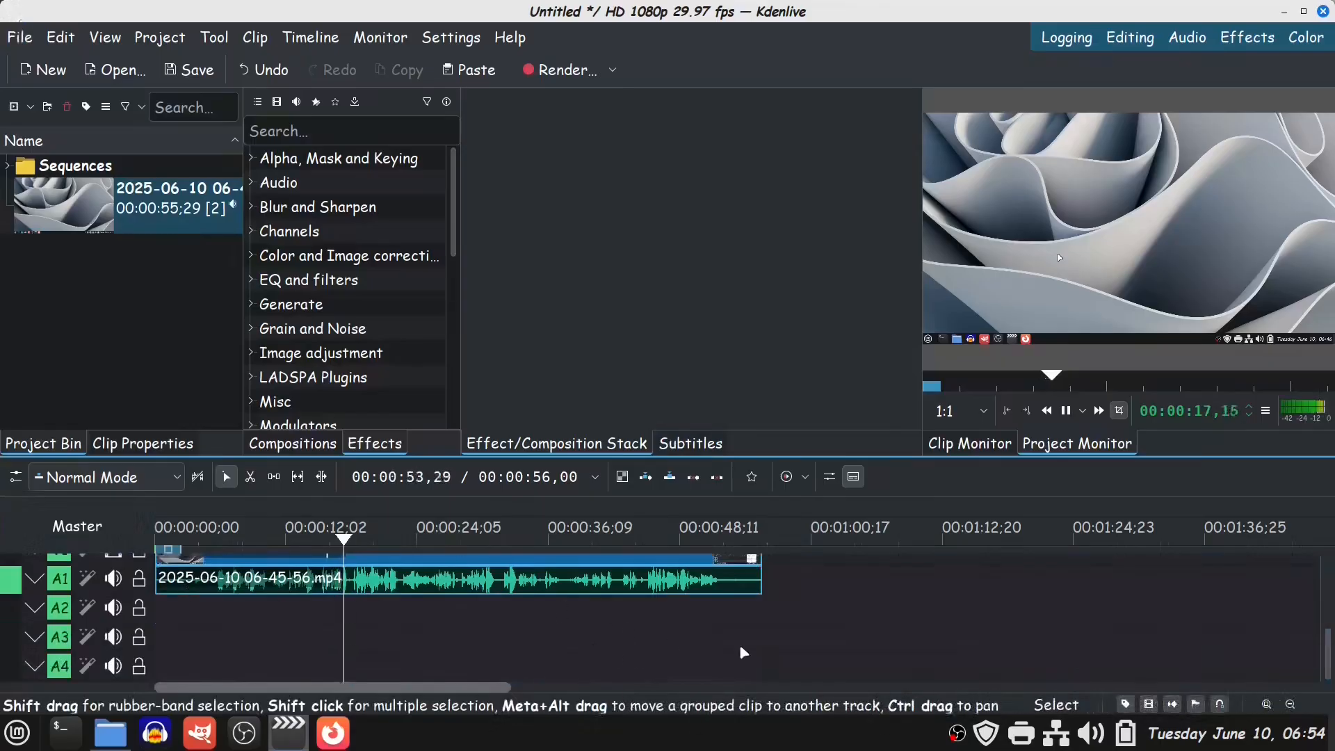
{"action": "key", "text": "space"}
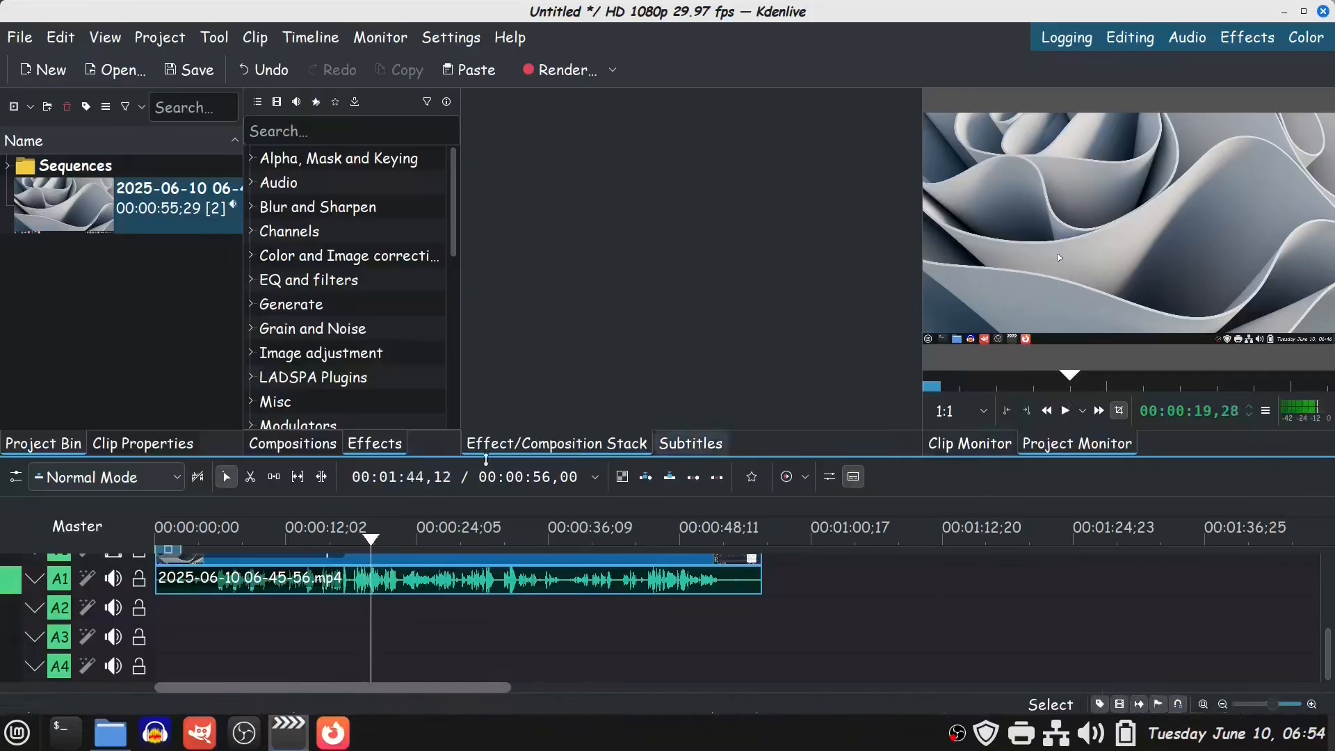
{"action": "left_click", "coordinate": [164, 533]}
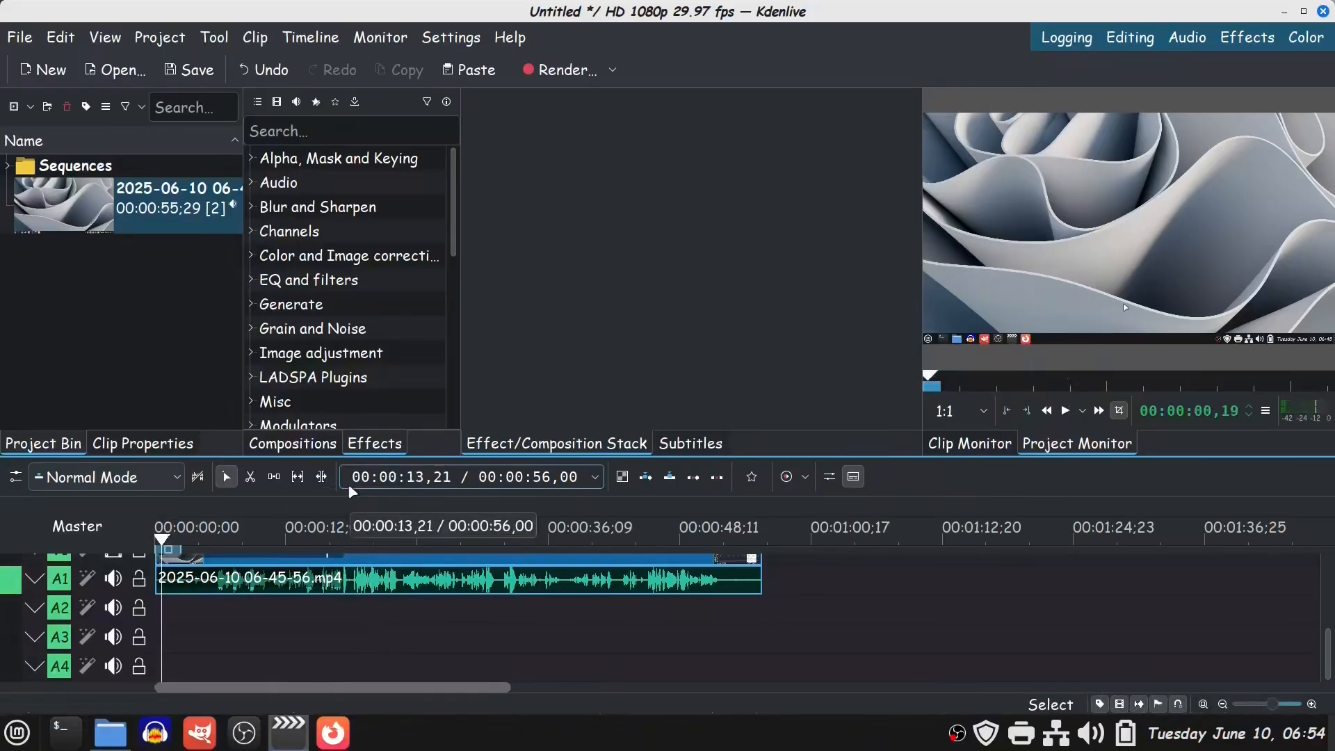
{"action": "scroll", "coordinate": [264, 585], "scroll_direction": "up", "scroll_amount": 1}
{"action": "left_click", "coordinate": [265, 586]}
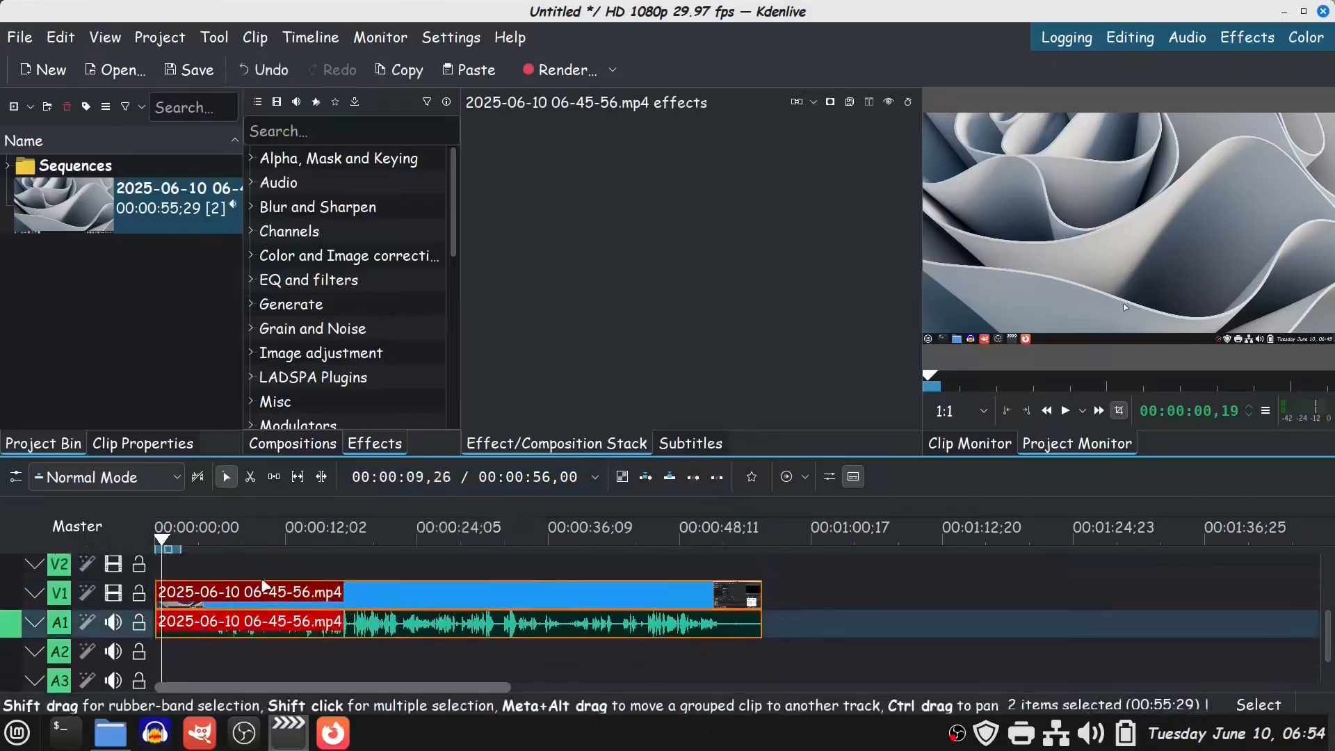
{"action": "key", "text": "Home"}
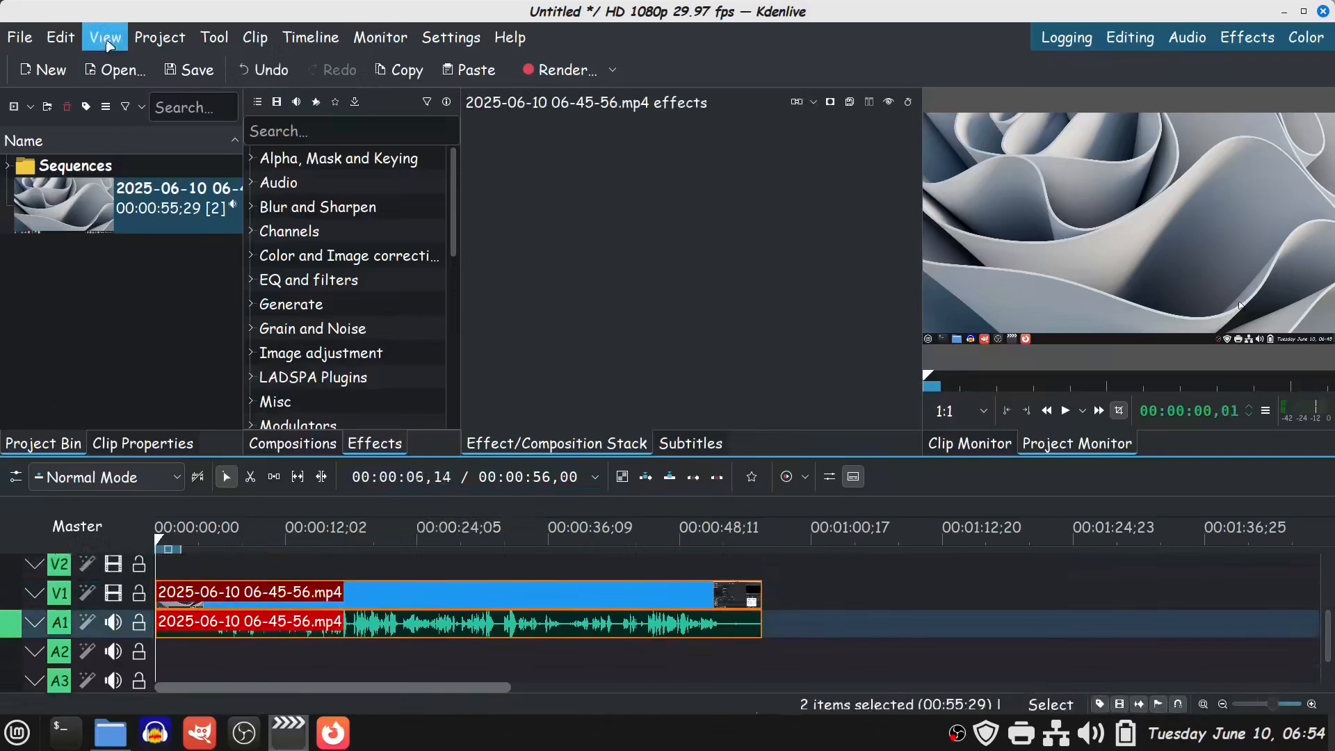
Run speech recognition on the selected clip only to generate its automatic subtitles.
{"action": "left_click", "coordinate": [167, 40]}
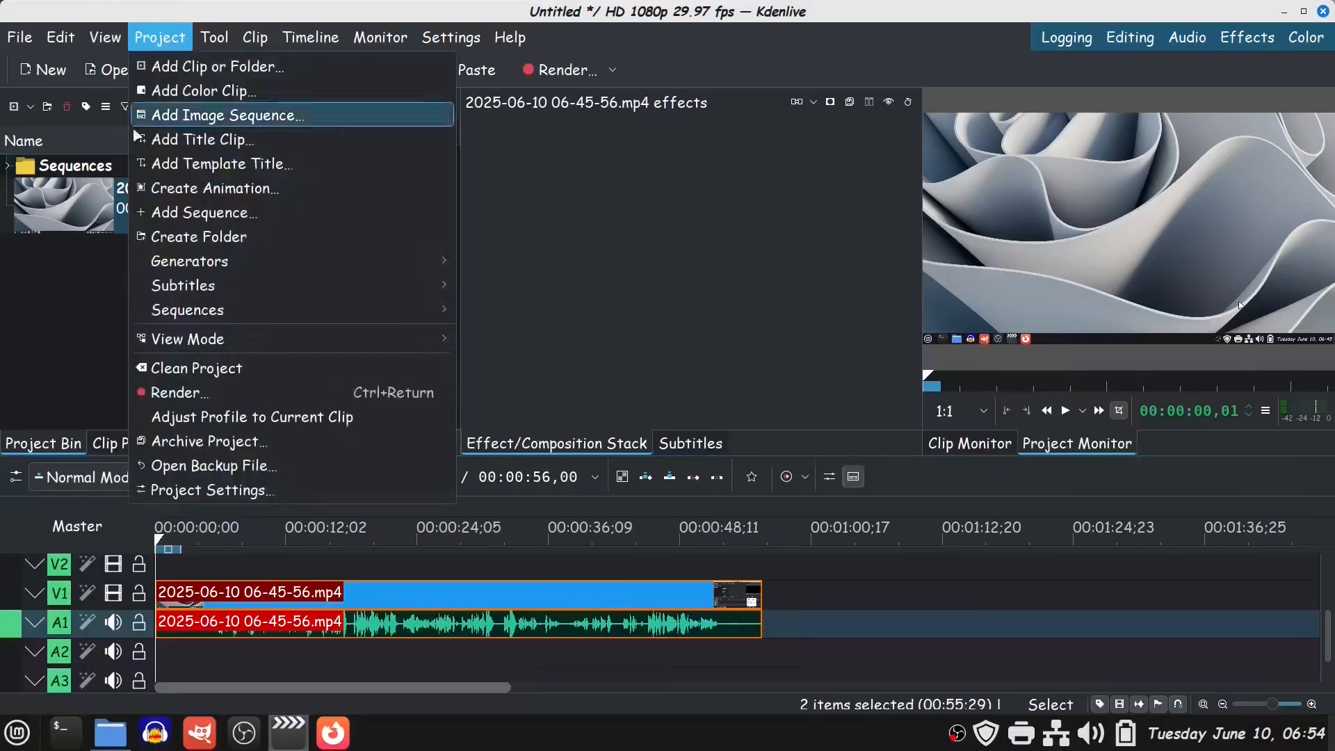
{"action": "mouse_move", "coordinate": [222, 285]}
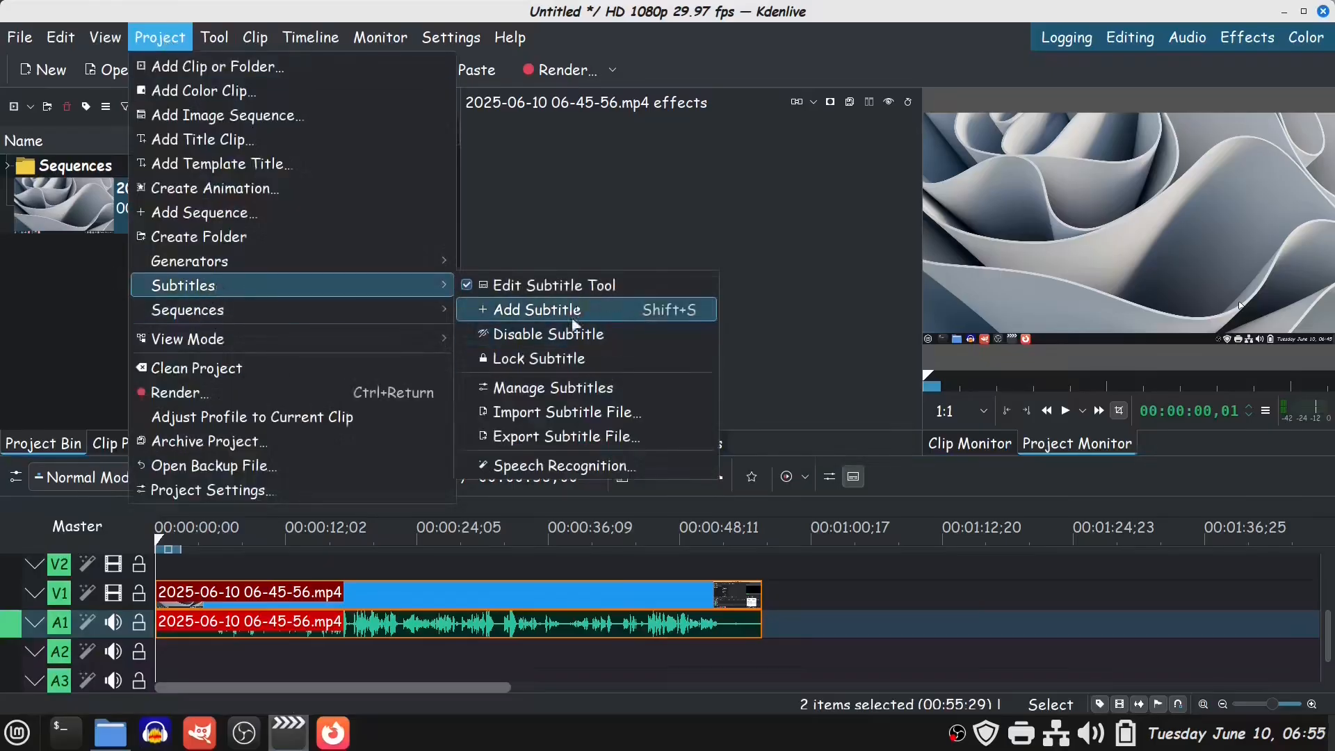
{"action": "left_click", "coordinate": [573, 465]}
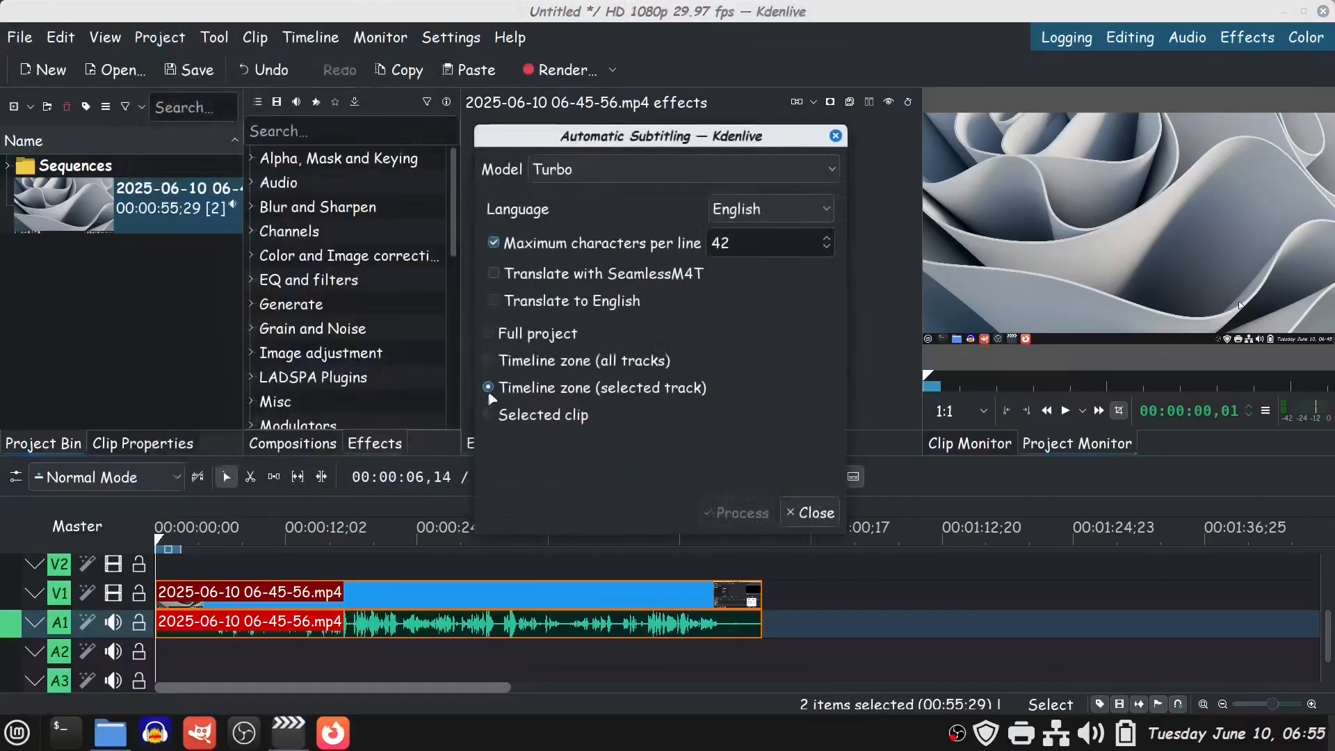
{"action": "left_click", "coordinate": [538, 418]}
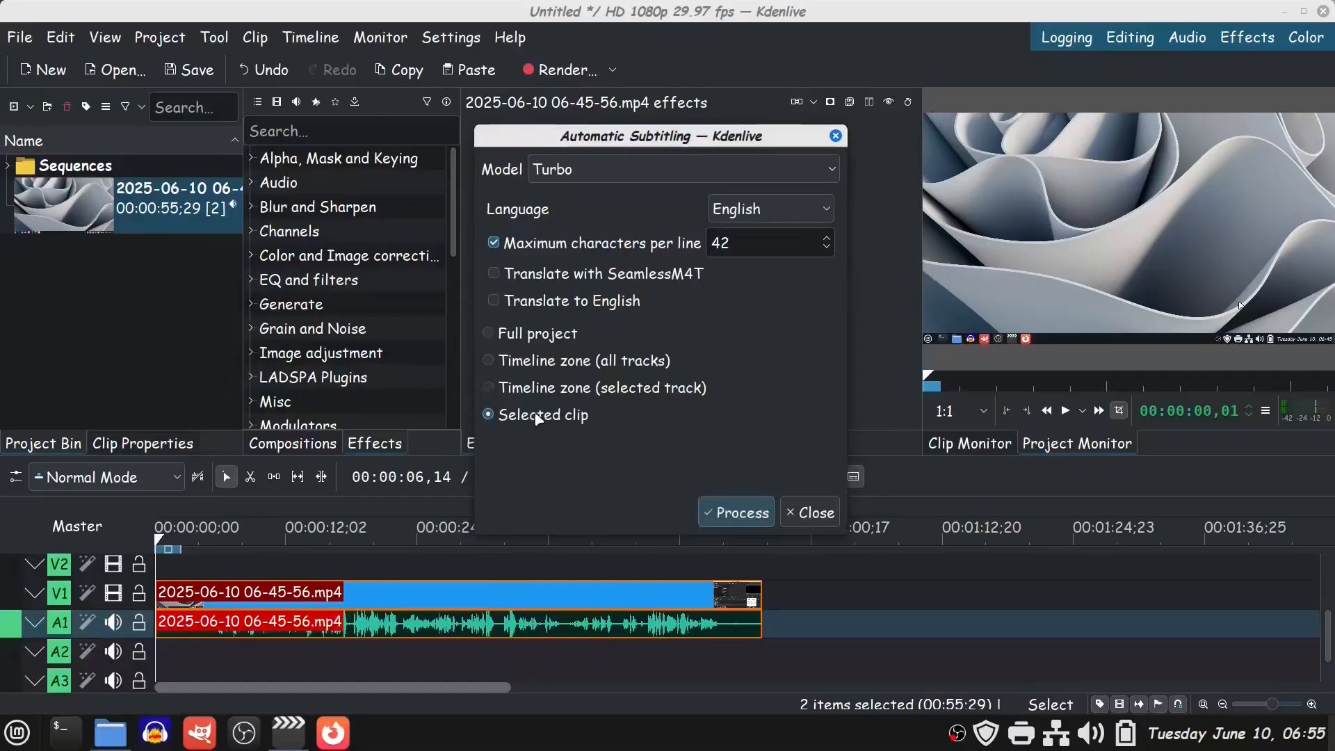
{"action": "left_click", "coordinate": [740, 515]}
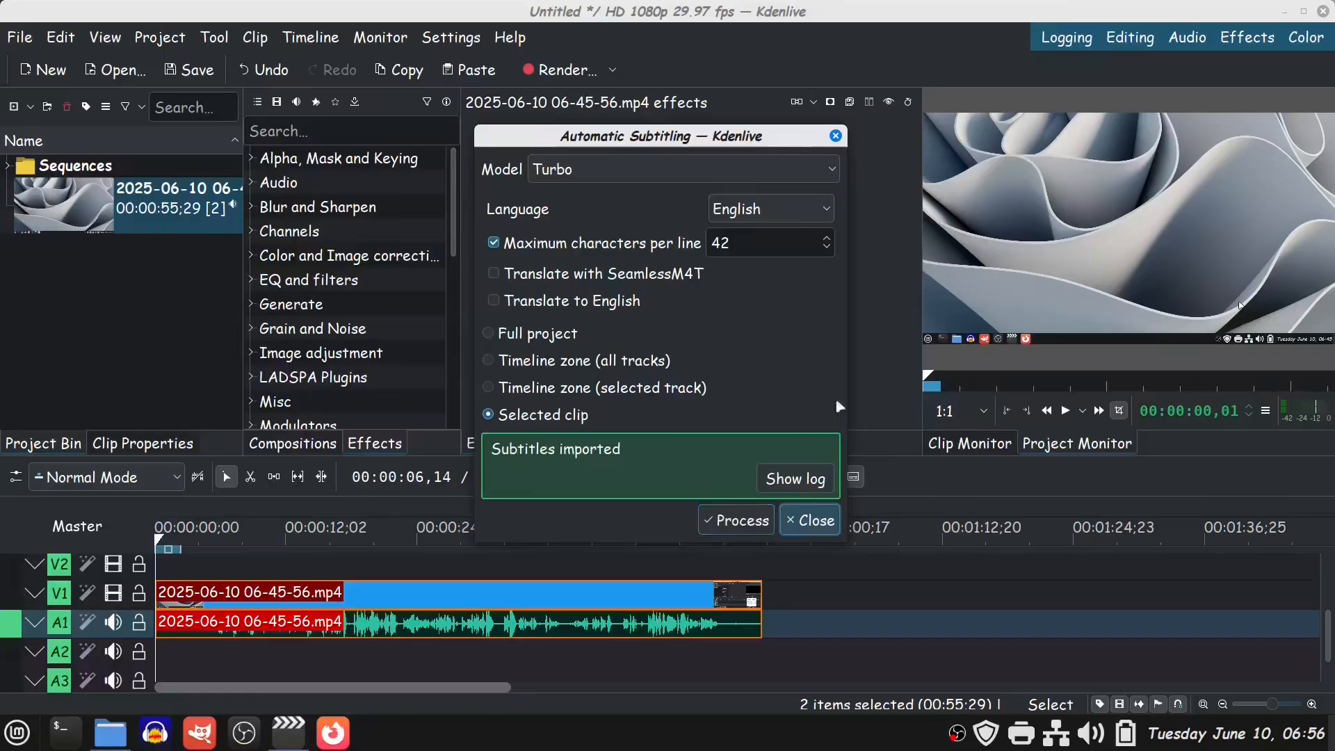
Examine the details of the speech recognition log, and close the automatic subtitling dialog.
{"action": "left_click", "coordinate": [800, 479]}
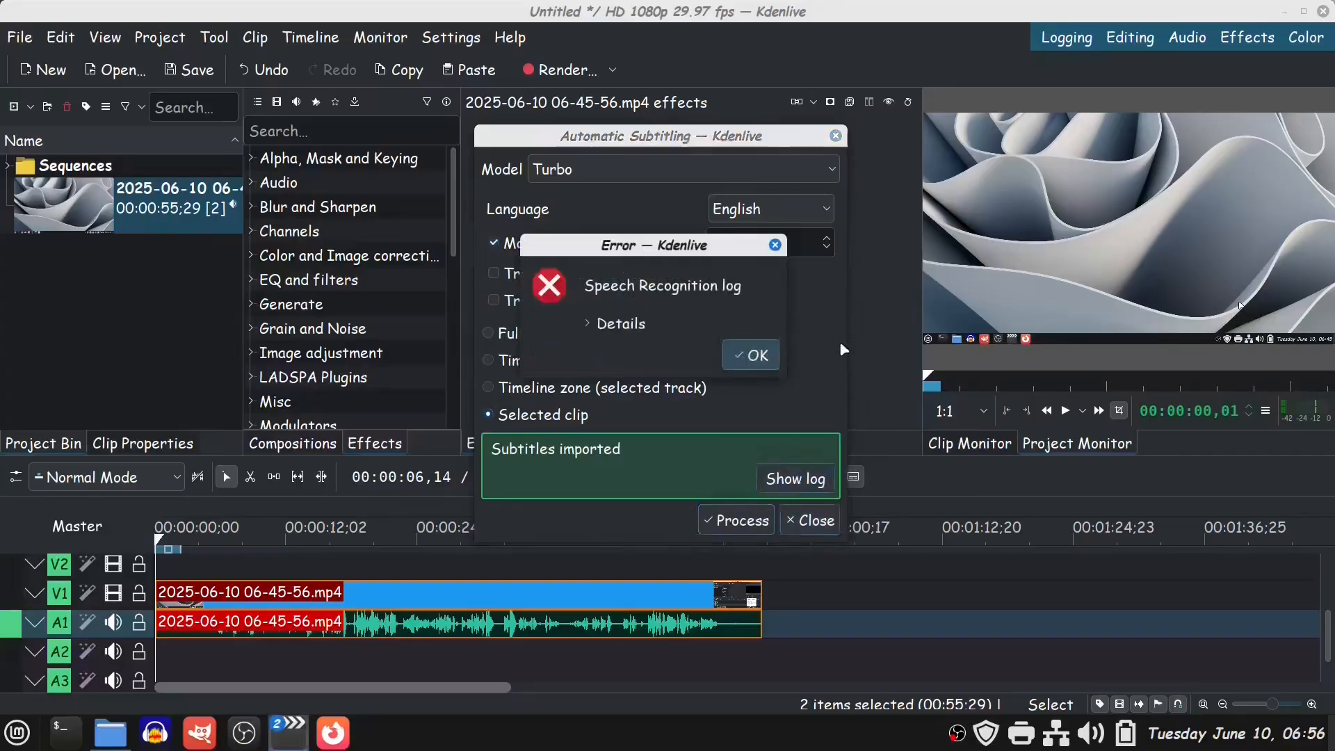
{"action": "left_click", "coordinate": [589, 324]}
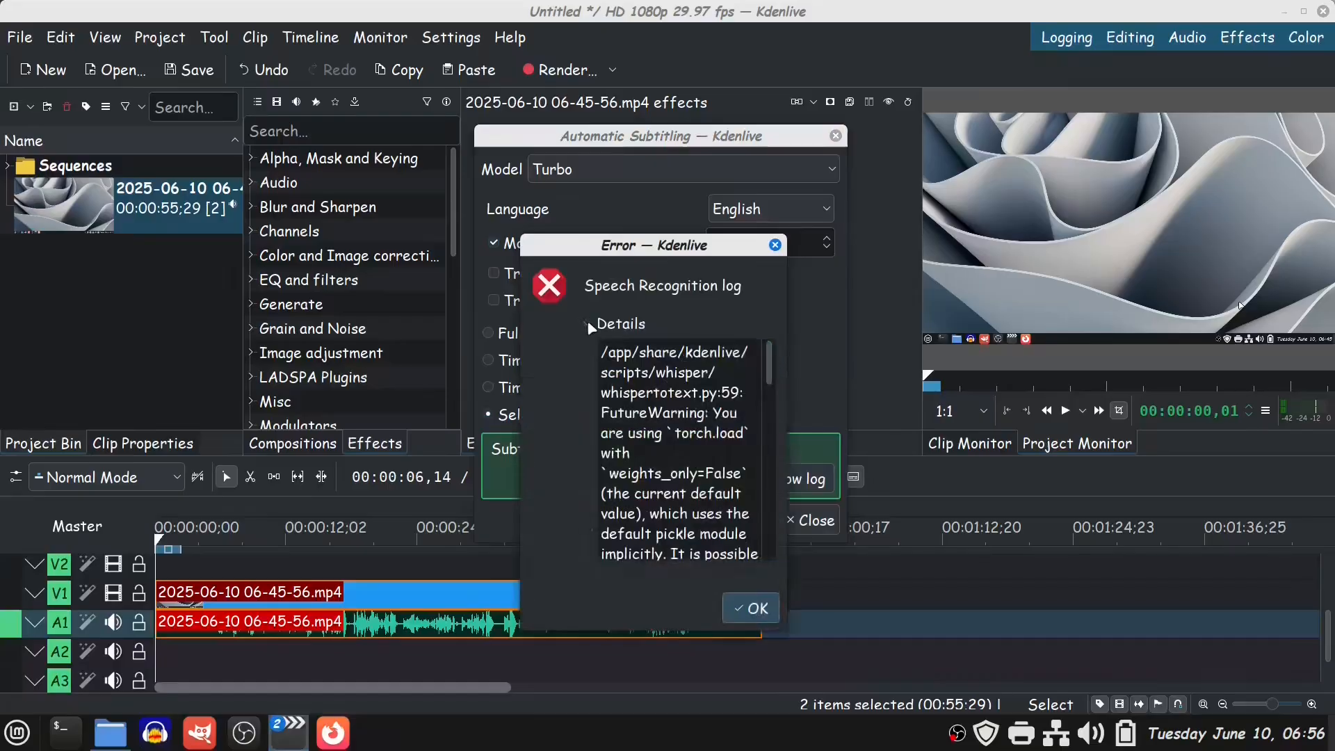
{"action": "left_click", "coordinate": [752, 606]}
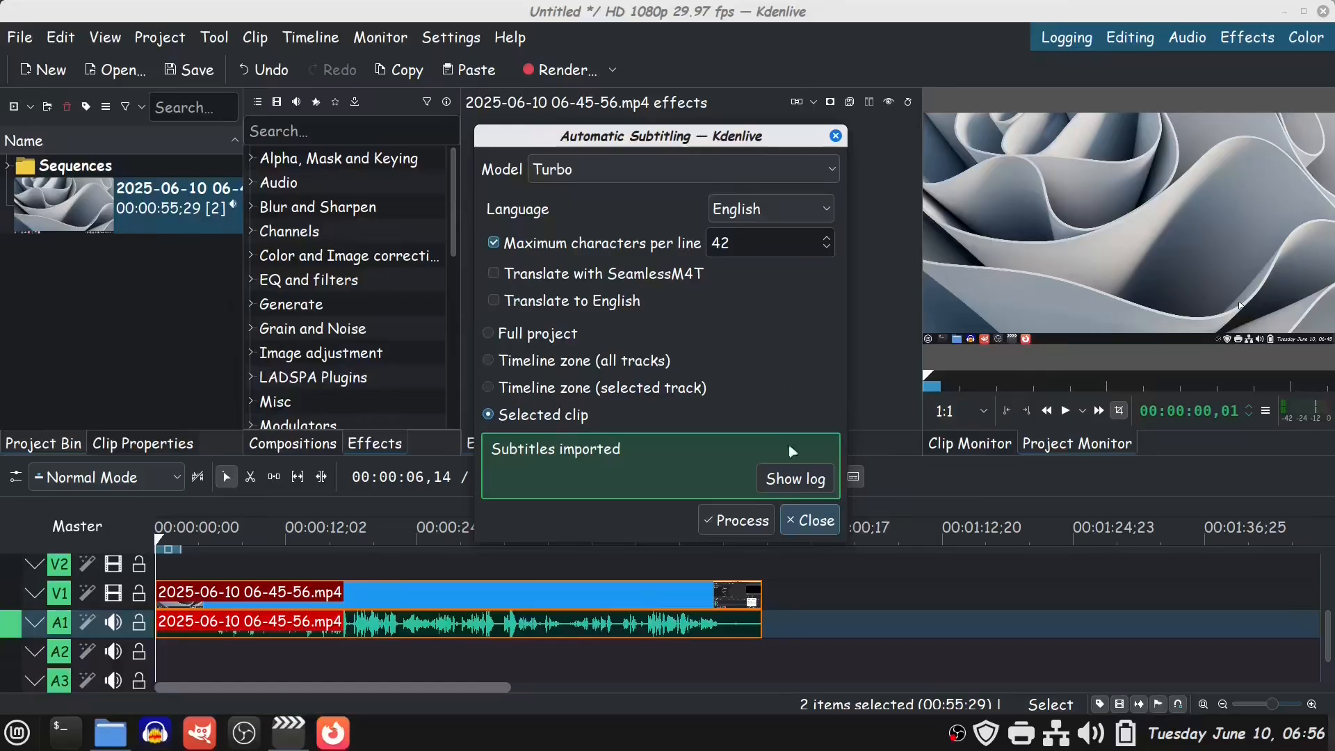
{"action": "left_click", "coordinate": [811, 521]}
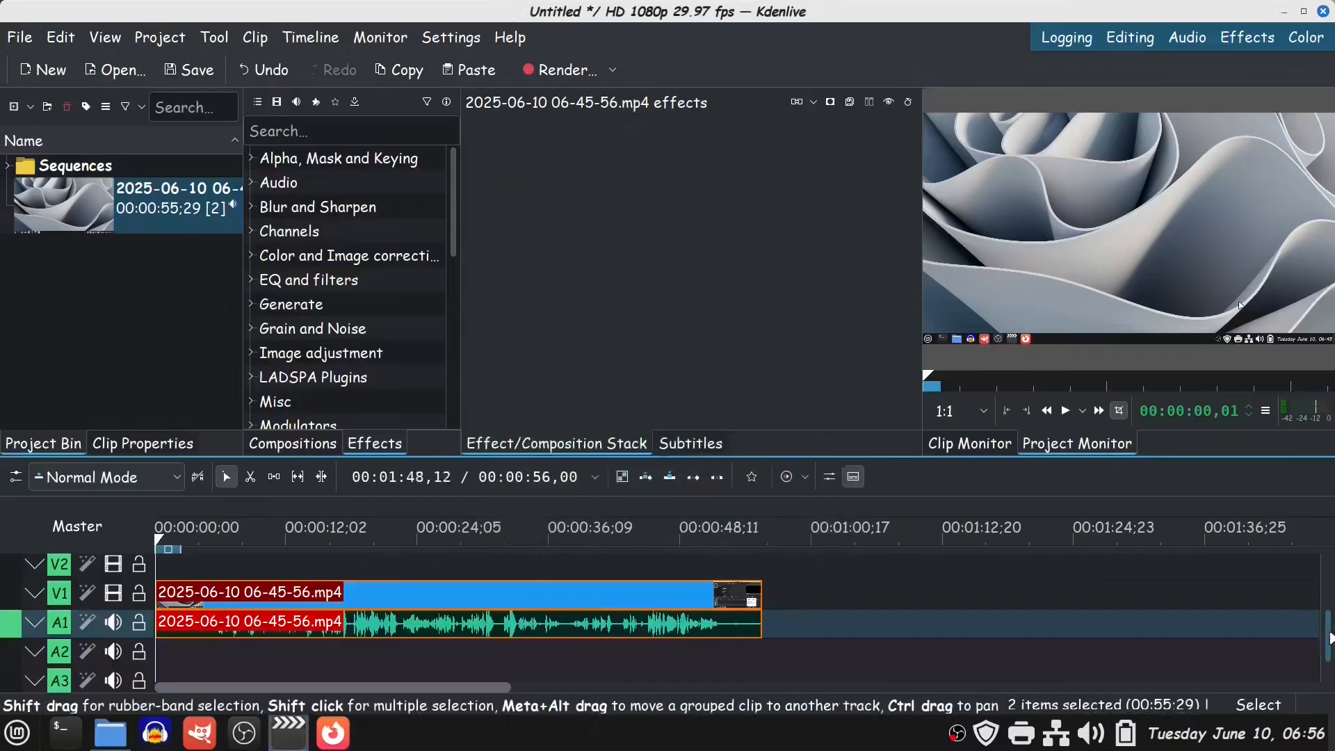
Check the generated subtitle track, and play the timeline to about 9 seconds to preview the first subtitle.
{"action": "scroll", "coordinate": [1330, 638], "scroll_direction": "up", "scroll_amount": 3}
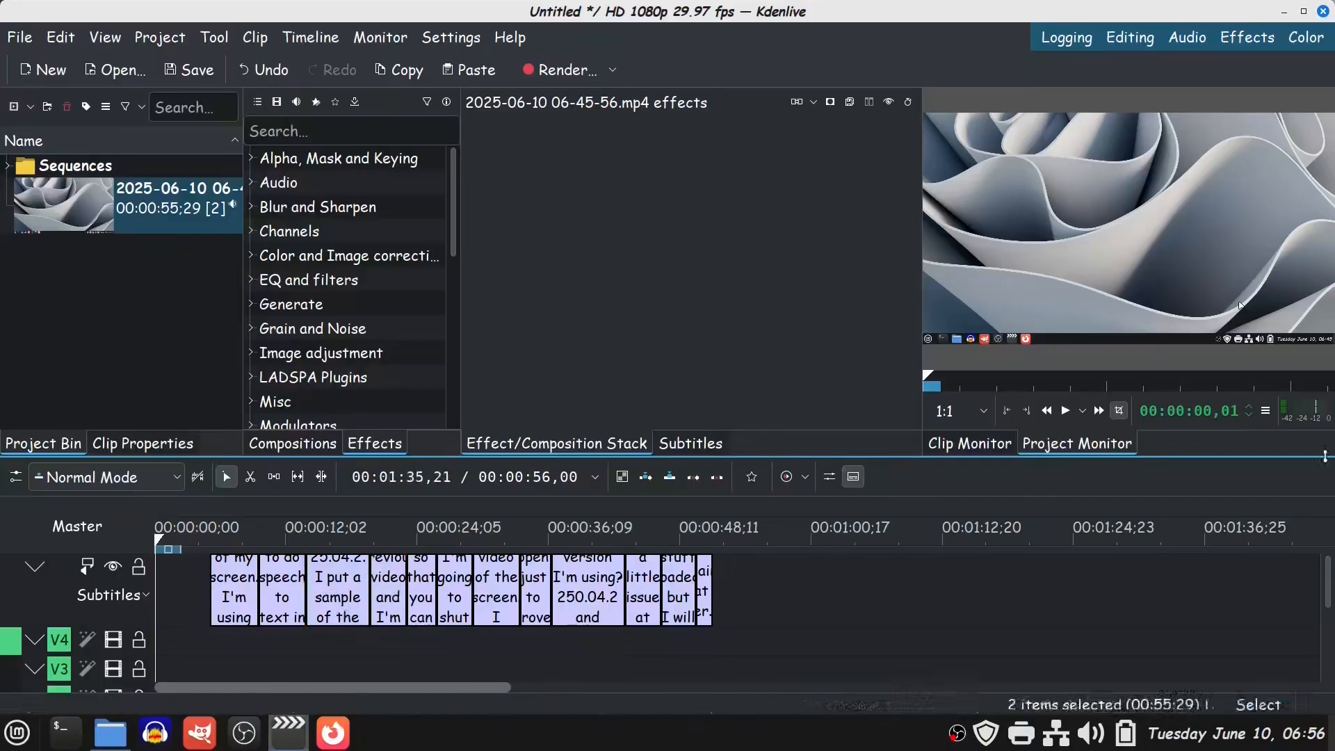
{"action": "left_click_drag", "start_coordinate": [1328, 588], "coordinate": [1324, 634]}
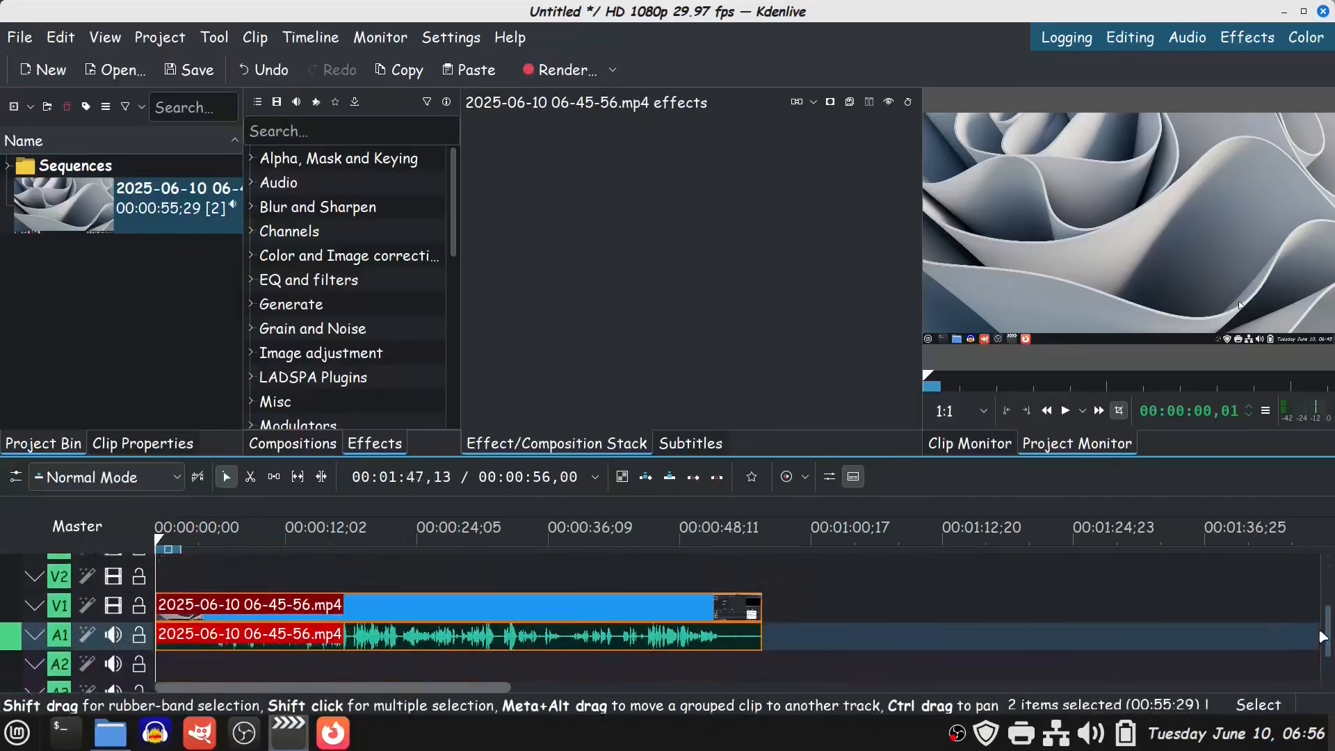
{"action": "key", "text": "space"}
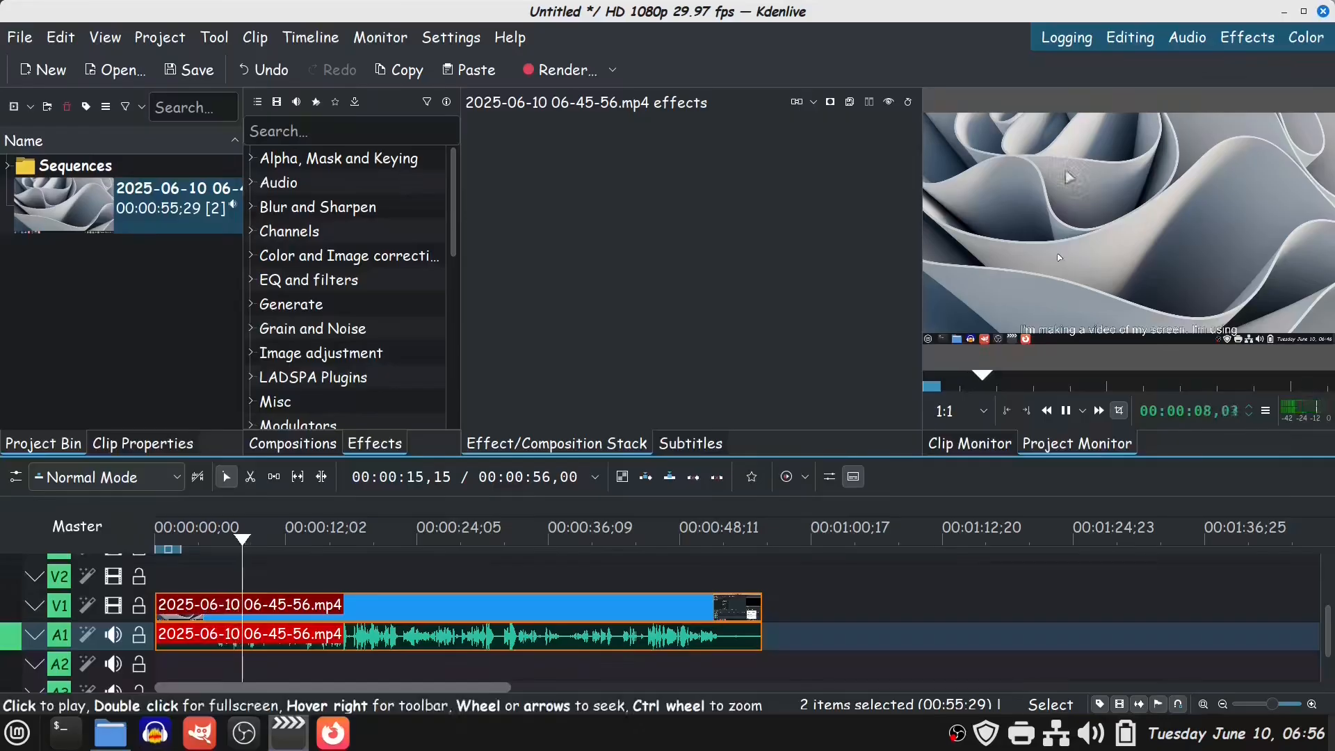
{"action": "left_click", "coordinate": [1107, 320]}
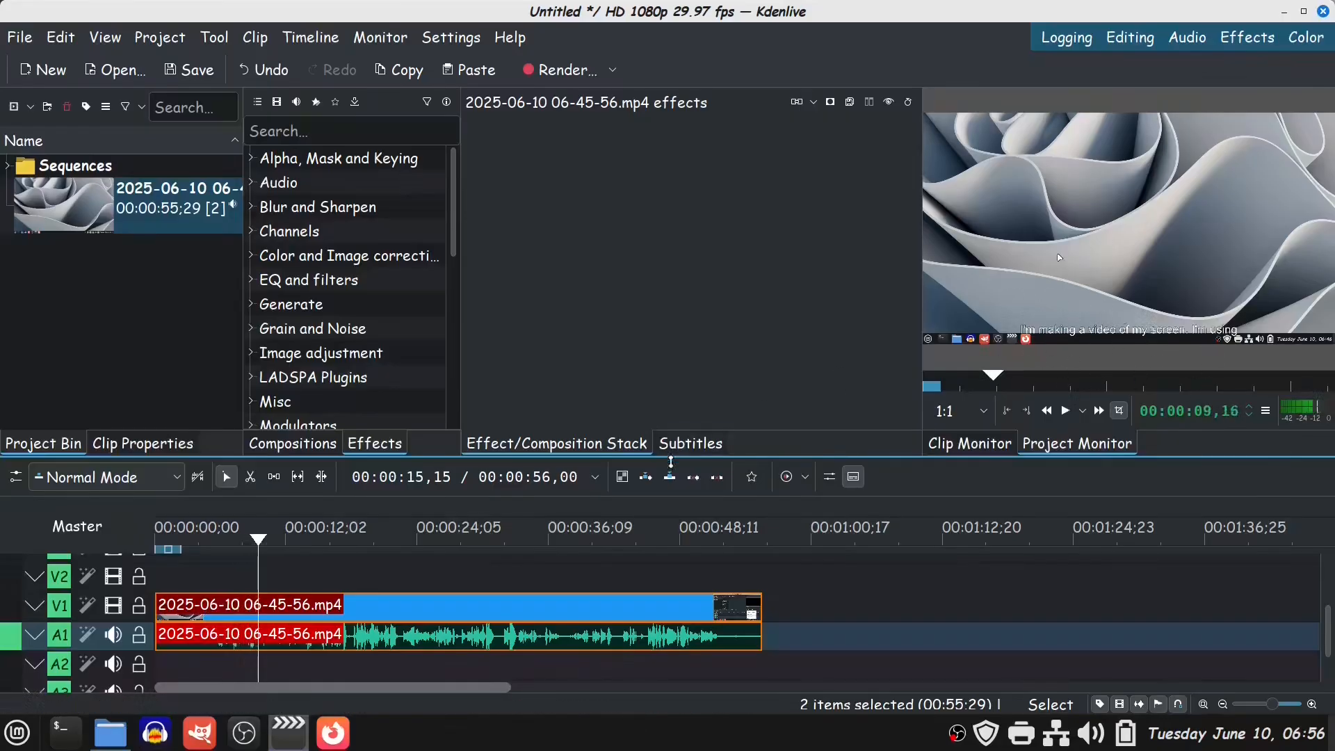
Show the subtitle editor and load the first subtitle, "I'm making a video of my screen. I'm using", into it.
{"action": "left_click", "coordinate": [699, 445]}
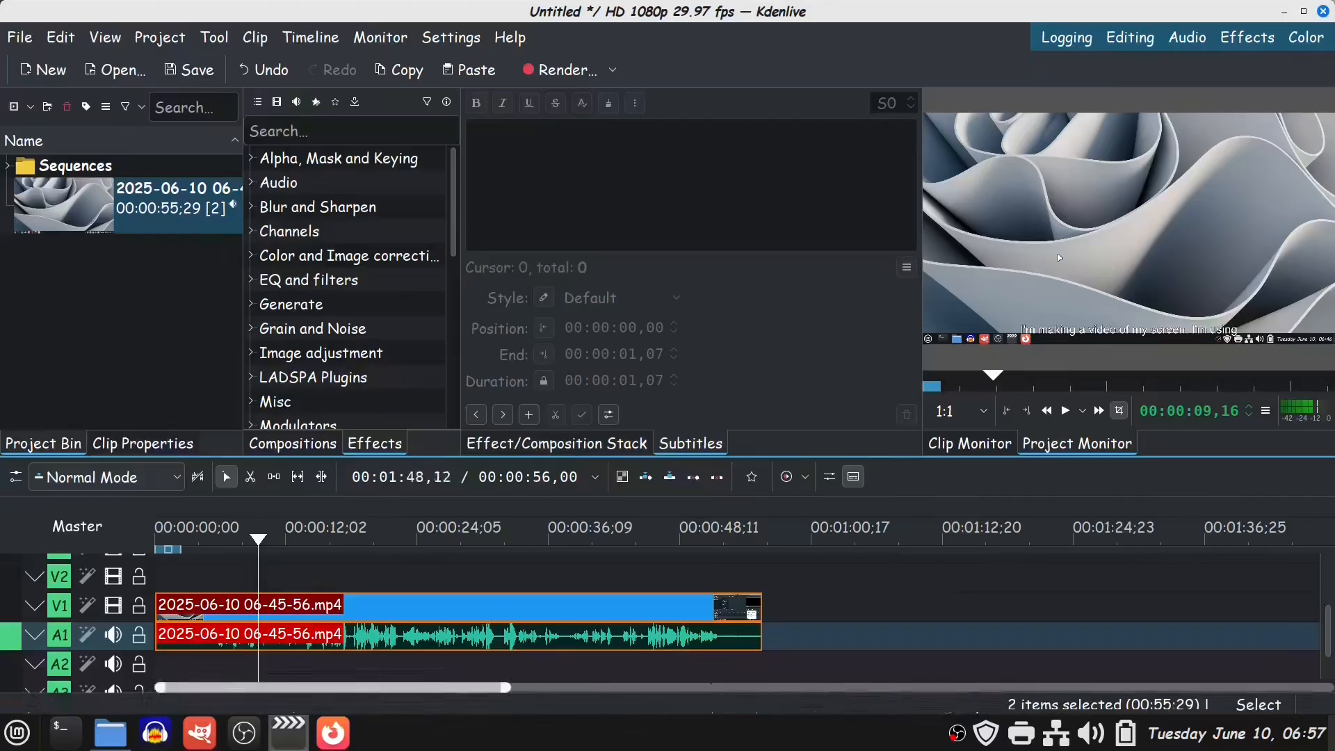
{"action": "left_click_drag", "start_coordinate": [1328, 634], "coordinate": [1328, 577]}
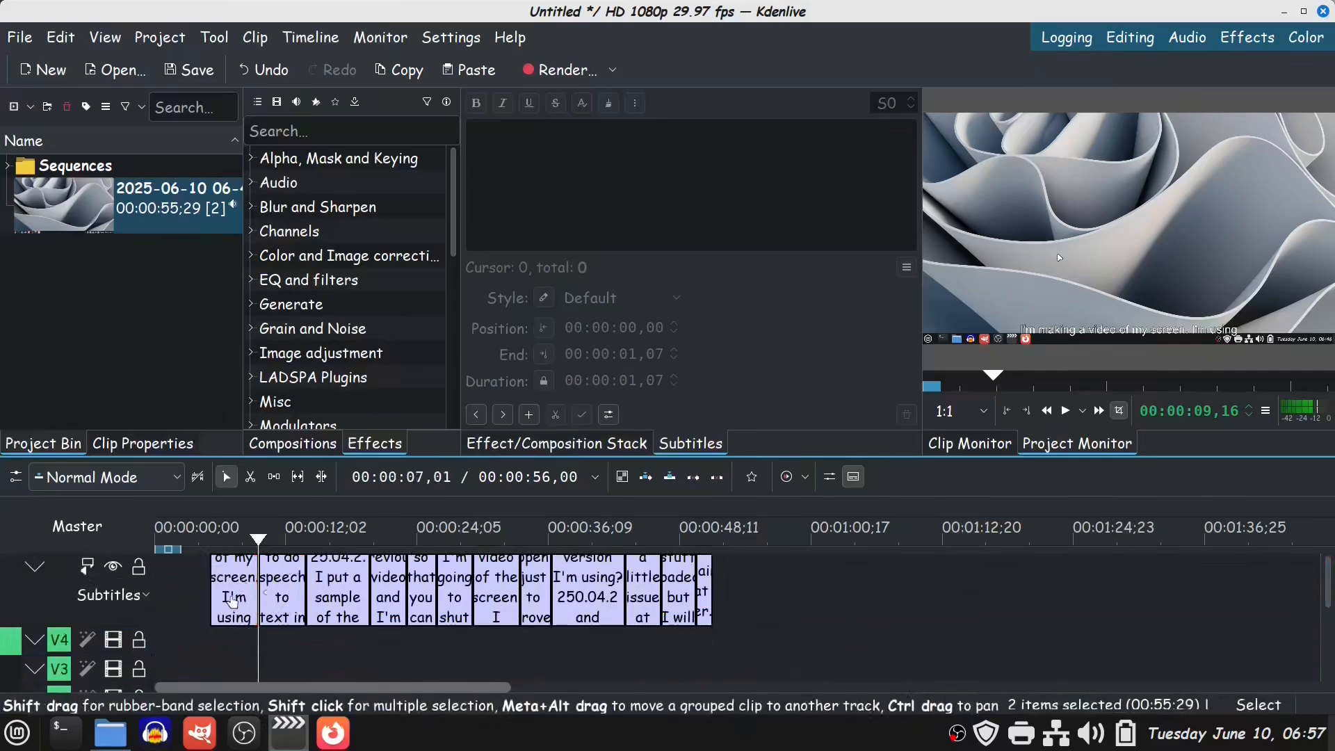
{"action": "left_click", "coordinate": [286, 590]}
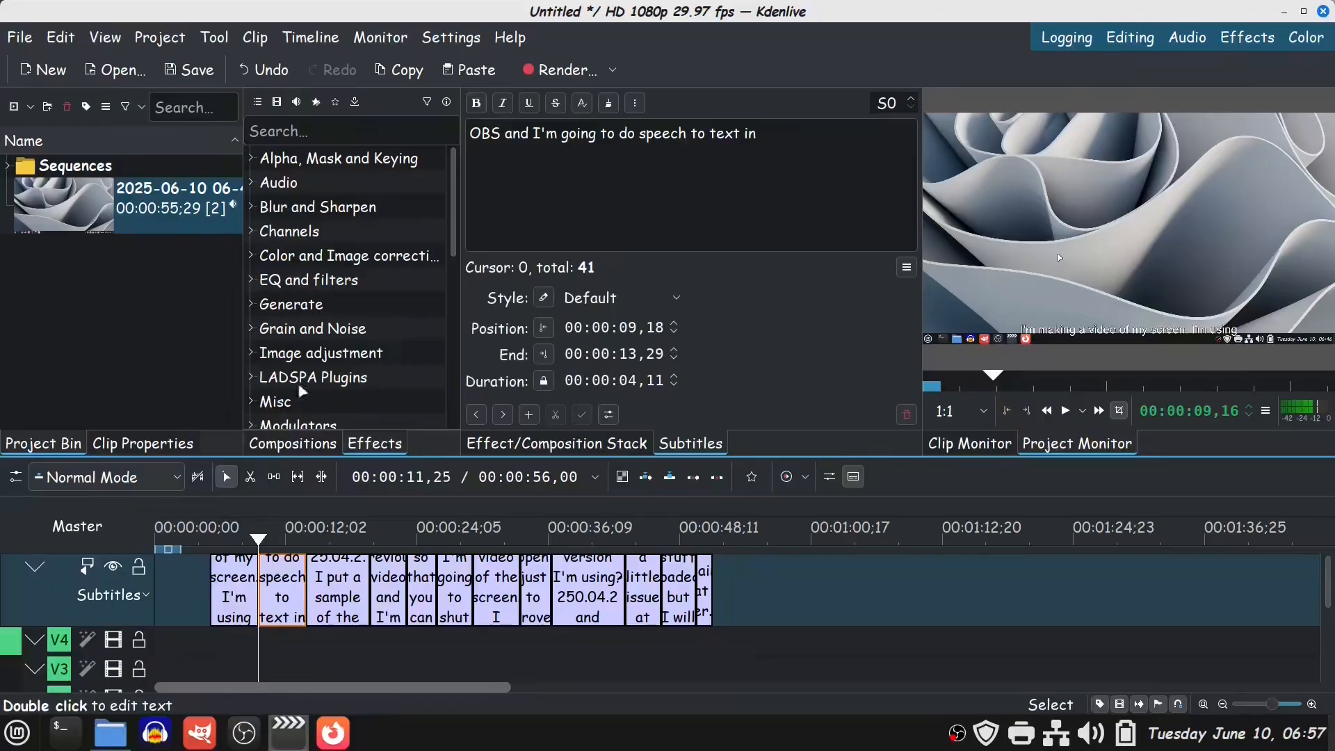
{"action": "left_click", "coordinate": [236, 592]}
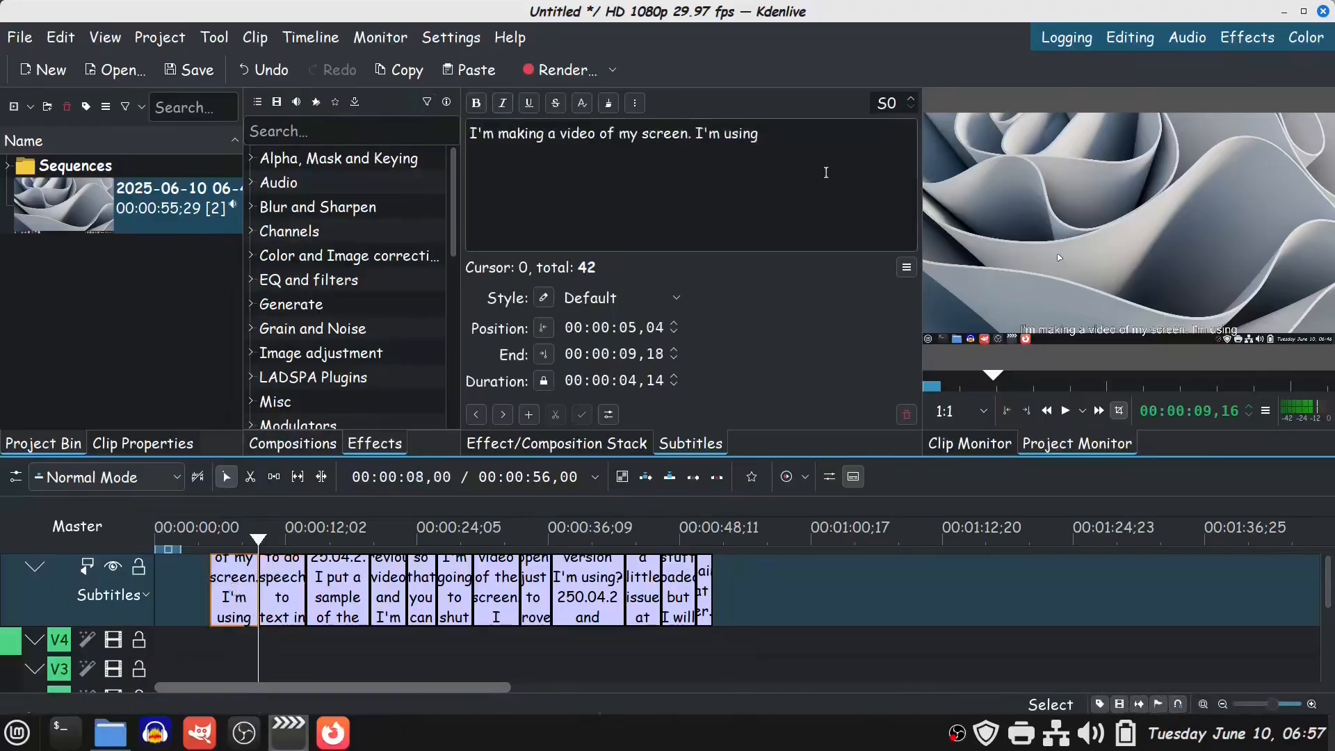
Change the Default subtitle style's font to bold italic Comic Sans MS at size 150.
{"action": "left_click", "coordinate": [544, 298]}
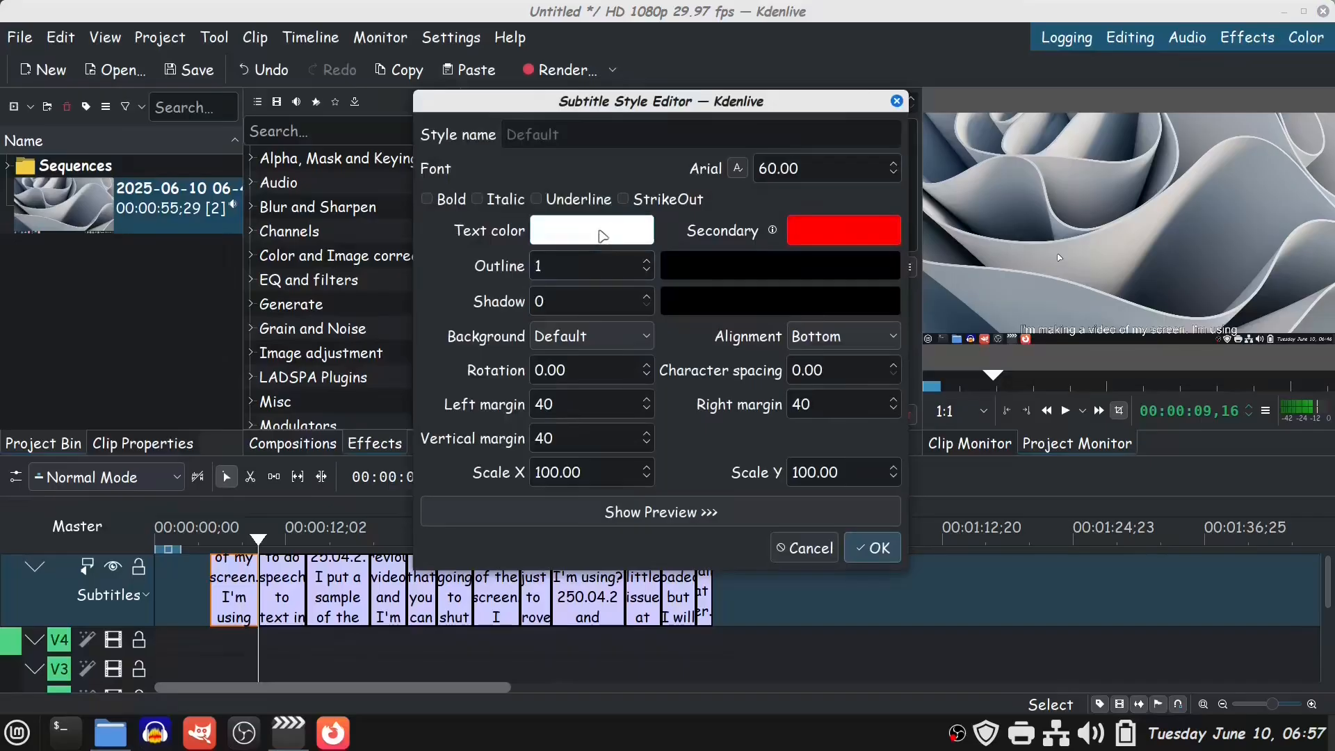
{"action": "left_click", "coordinate": [741, 168]}
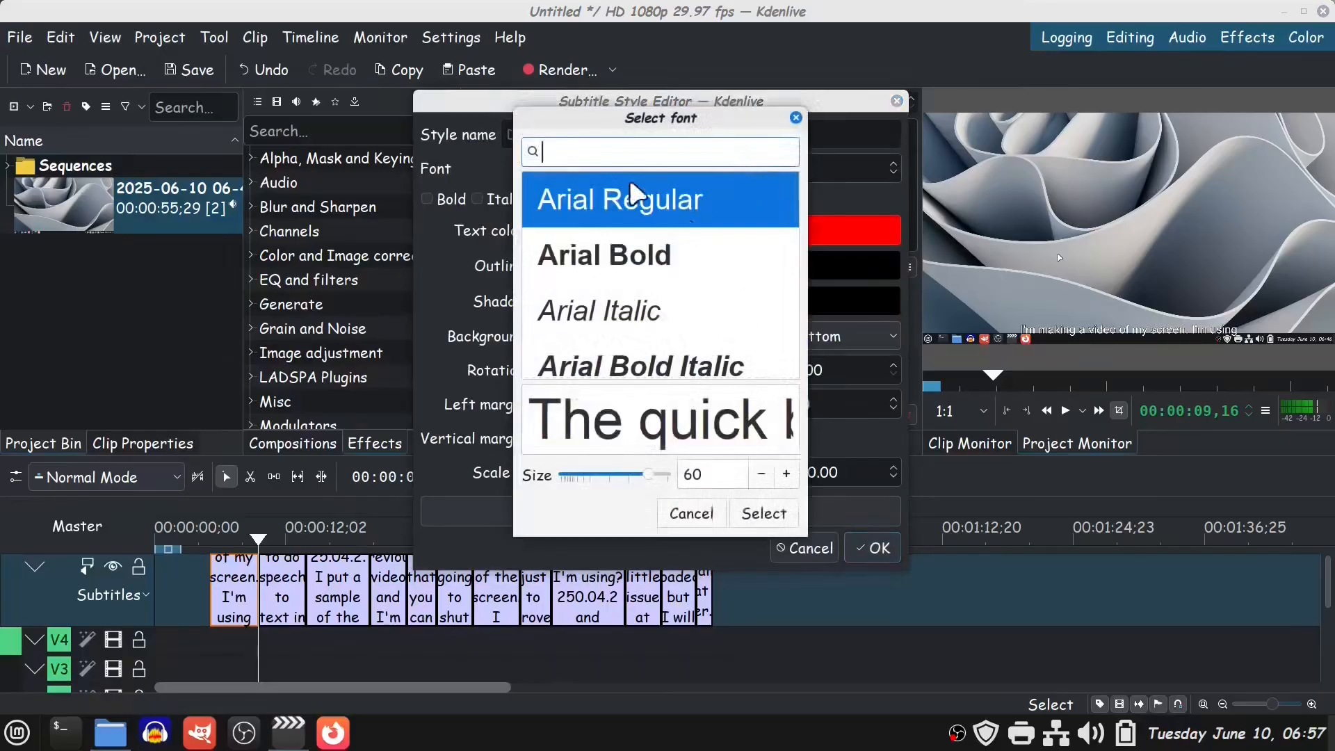
{"action": "type", "text": "com"}
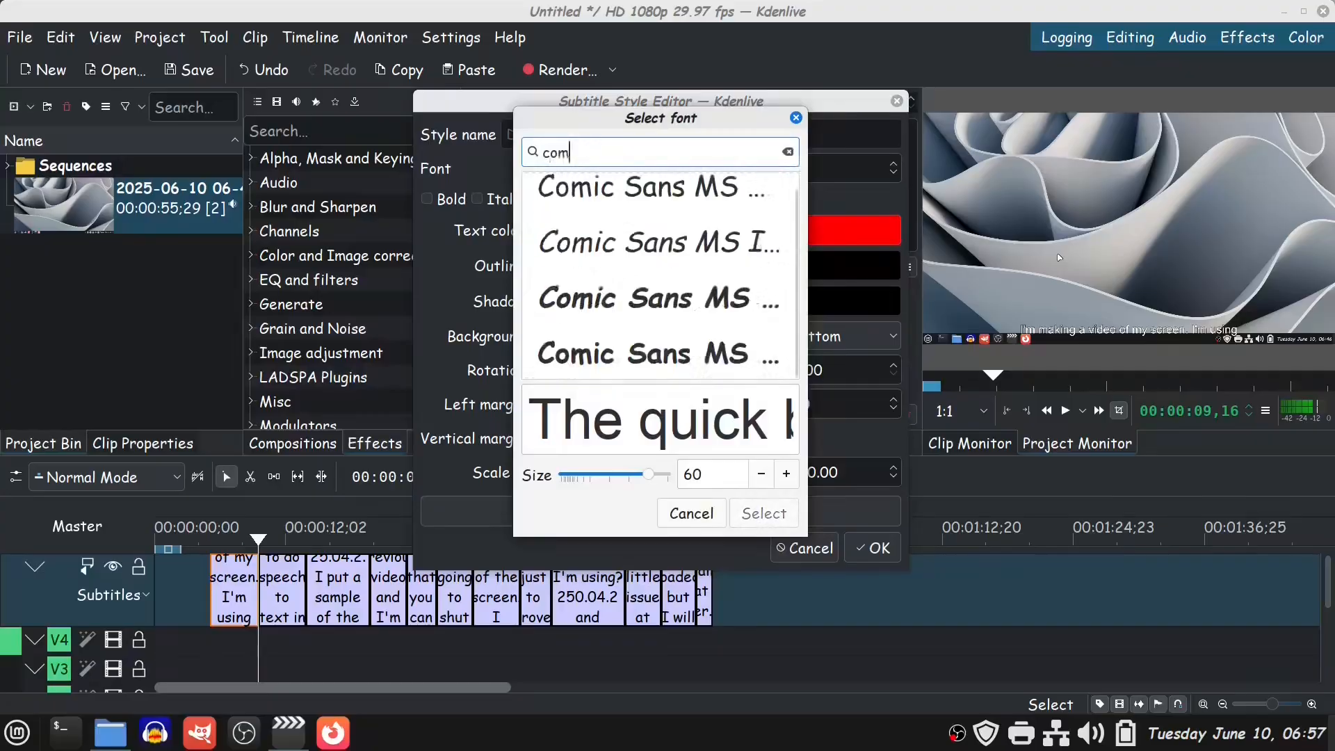
{"action": "left_click", "coordinate": [664, 307]}
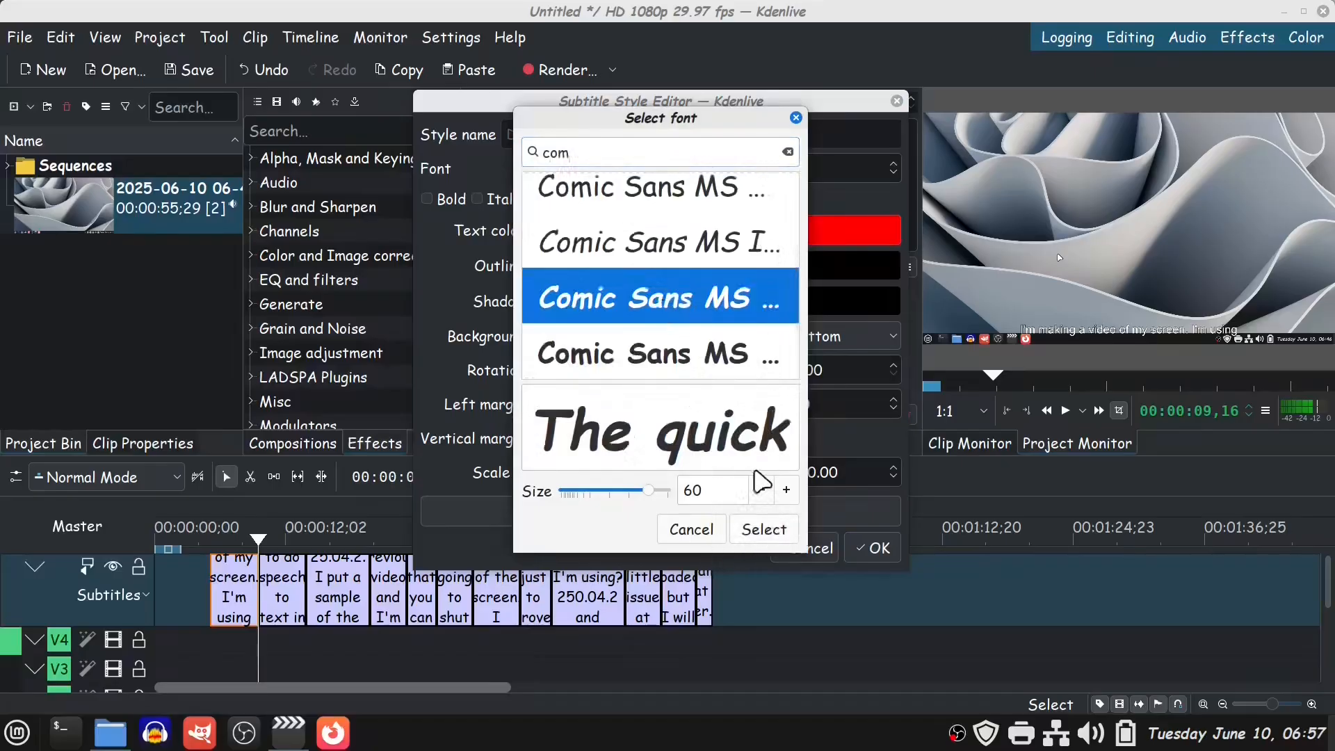
{"action": "left_click", "coordinate": [765, 532]}
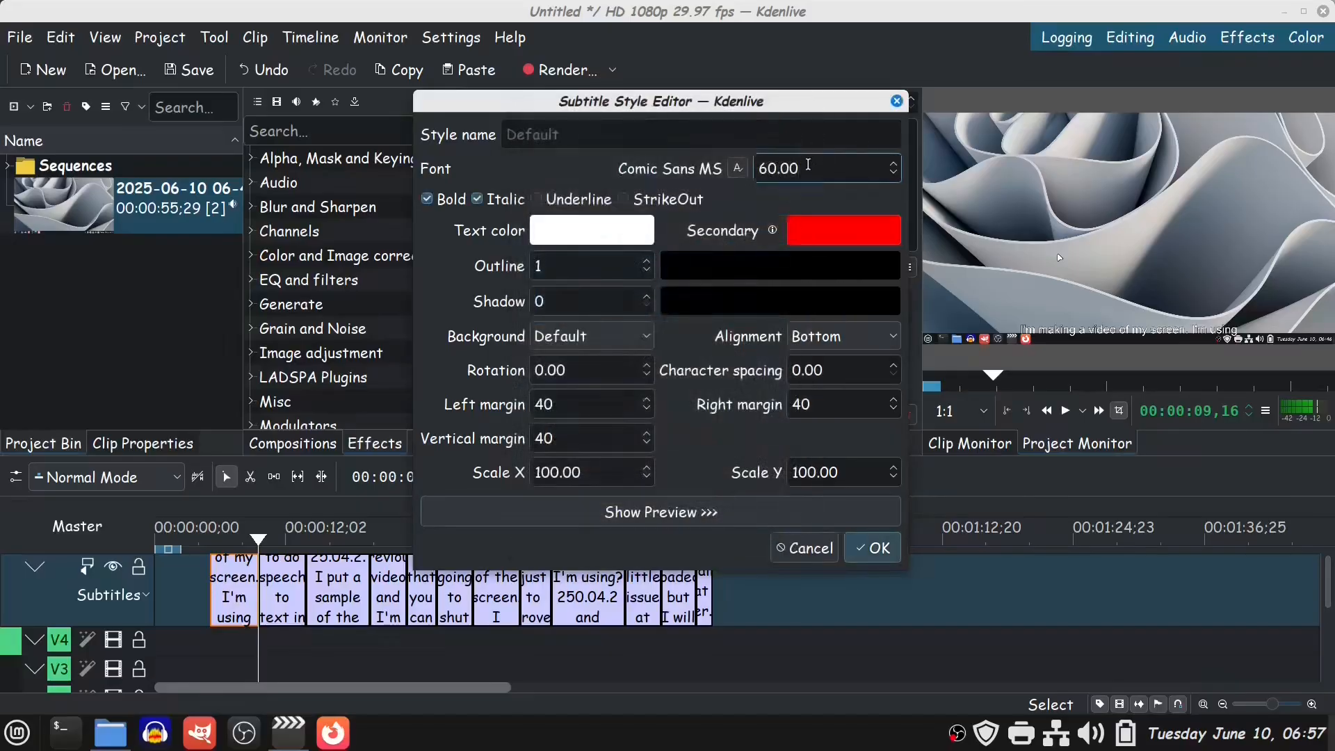
{"action": "key", "text": "BackSpace"}
{"action": "key", "text": "BackSpace"}
{"action": "key", "text": "BackSpace"}
{"action": "key", "text": "BackSpace"}
{"action": "key", "text": "BackSpace"}
{"action": "type", "text": "150"}
{"action": "left_click", "coordinate": [874, 548]}
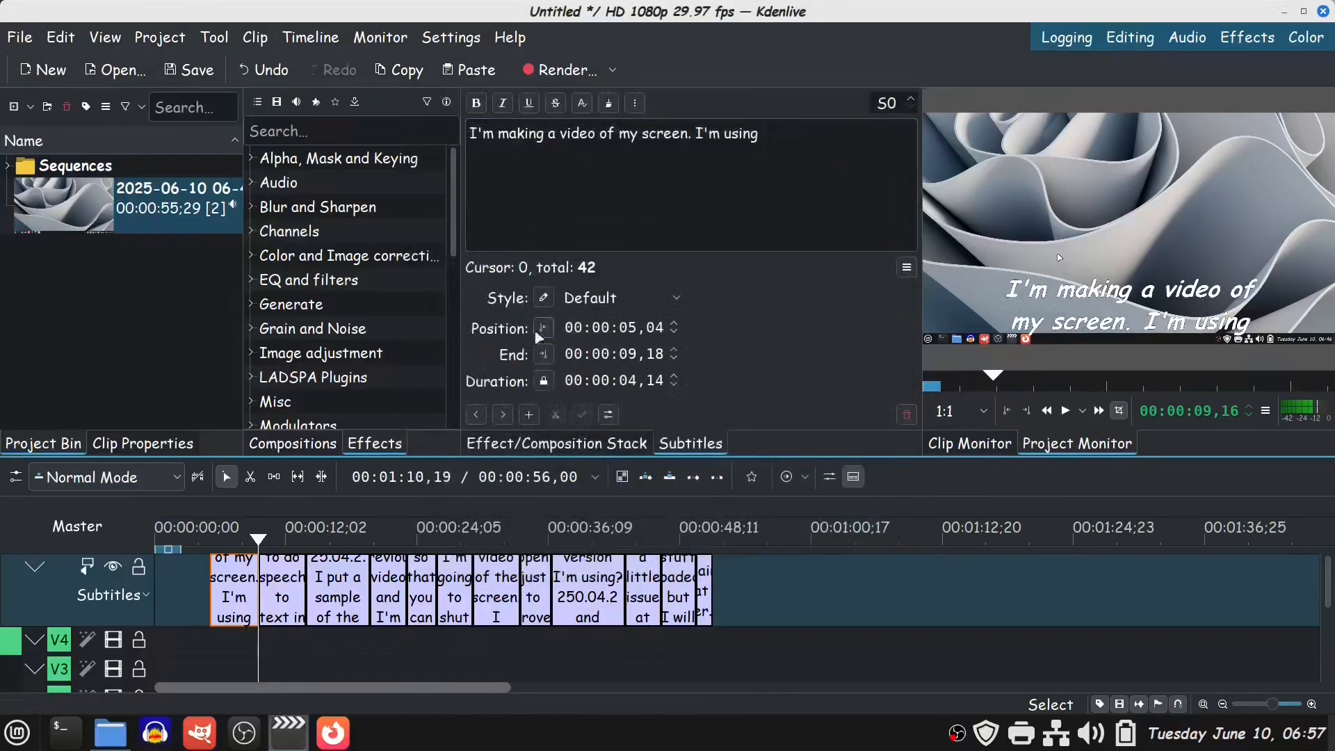
Set the Default subtitle style's shadow to 6 and its outline to 3.
{"action": "left_click", "coordinate": [544, 297]}
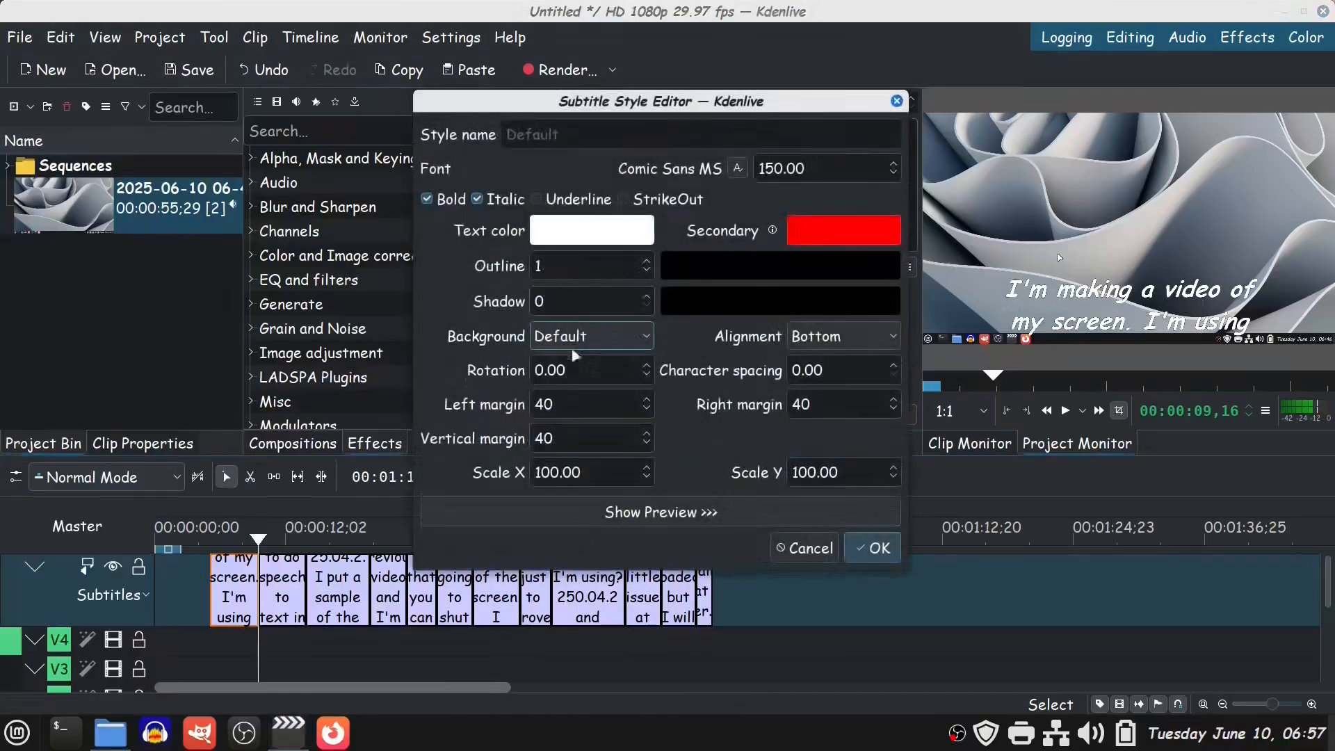
{"action": "double_click", "coordinate": [646, 298]}
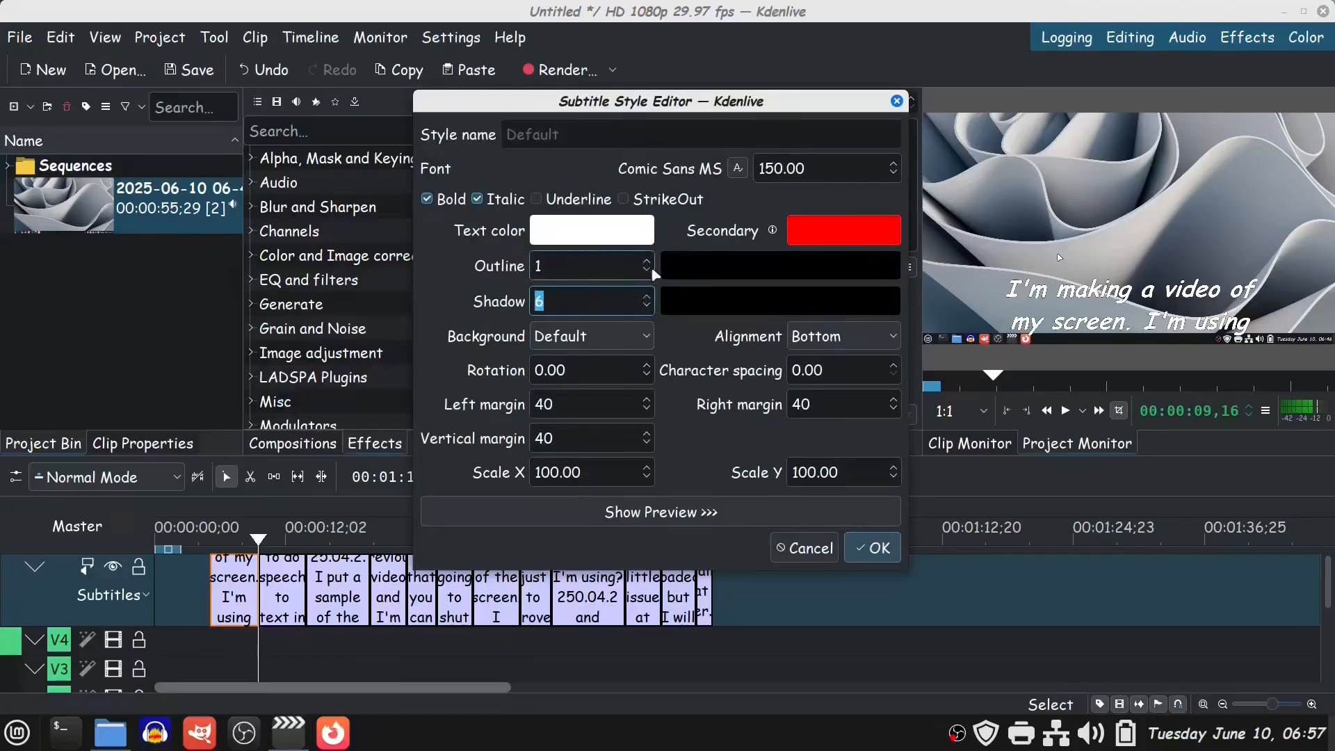
{"action": "double_click", "coordinate": [646, 261]}
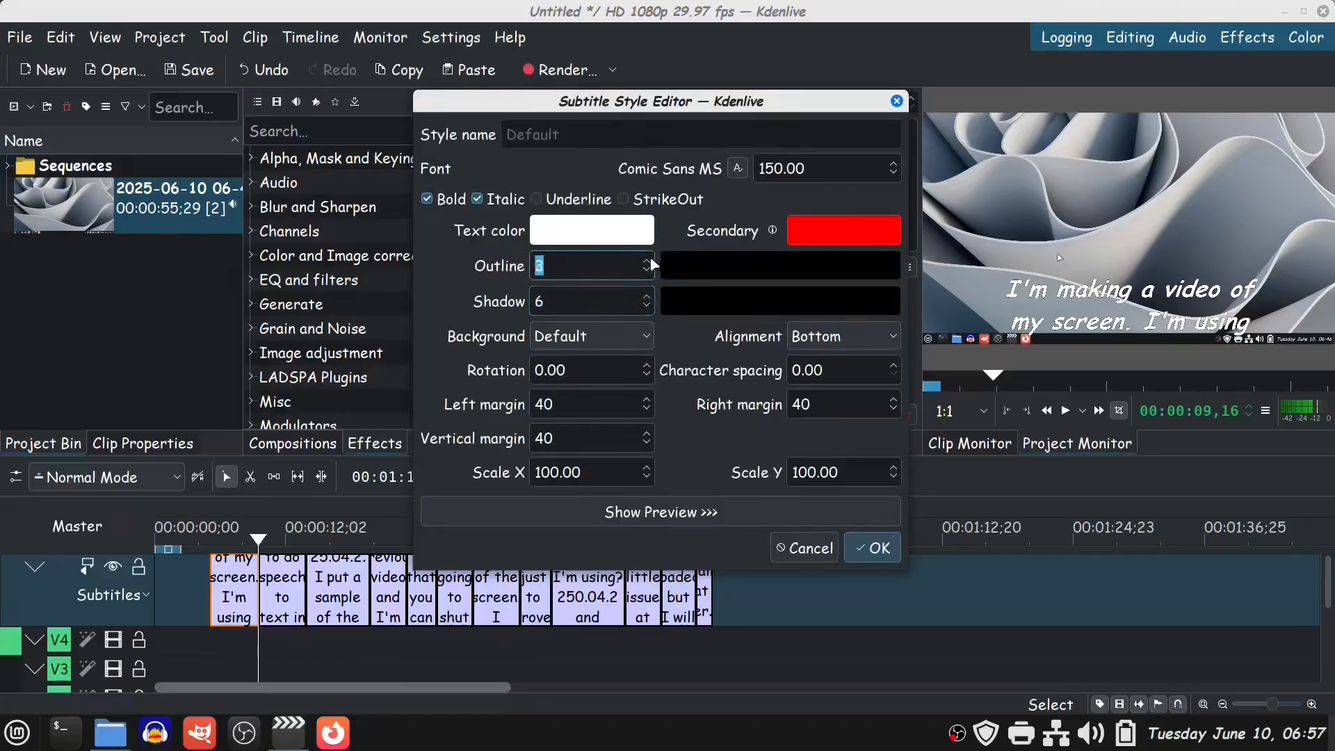
{"action": "left_click", "coordinate": [878, 549]}
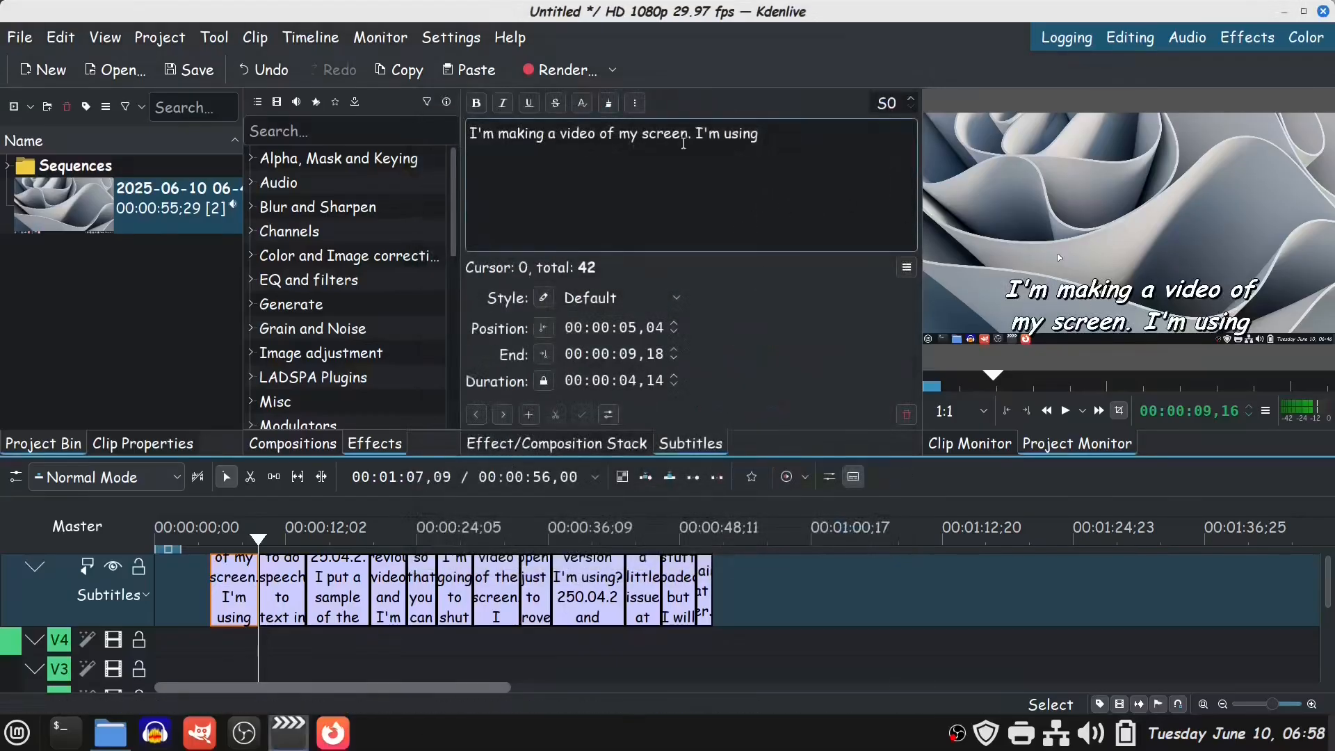
Set the Default subtitle style's alignment to Center.
{"action": "left_click", "coordinate": [545, 299]}
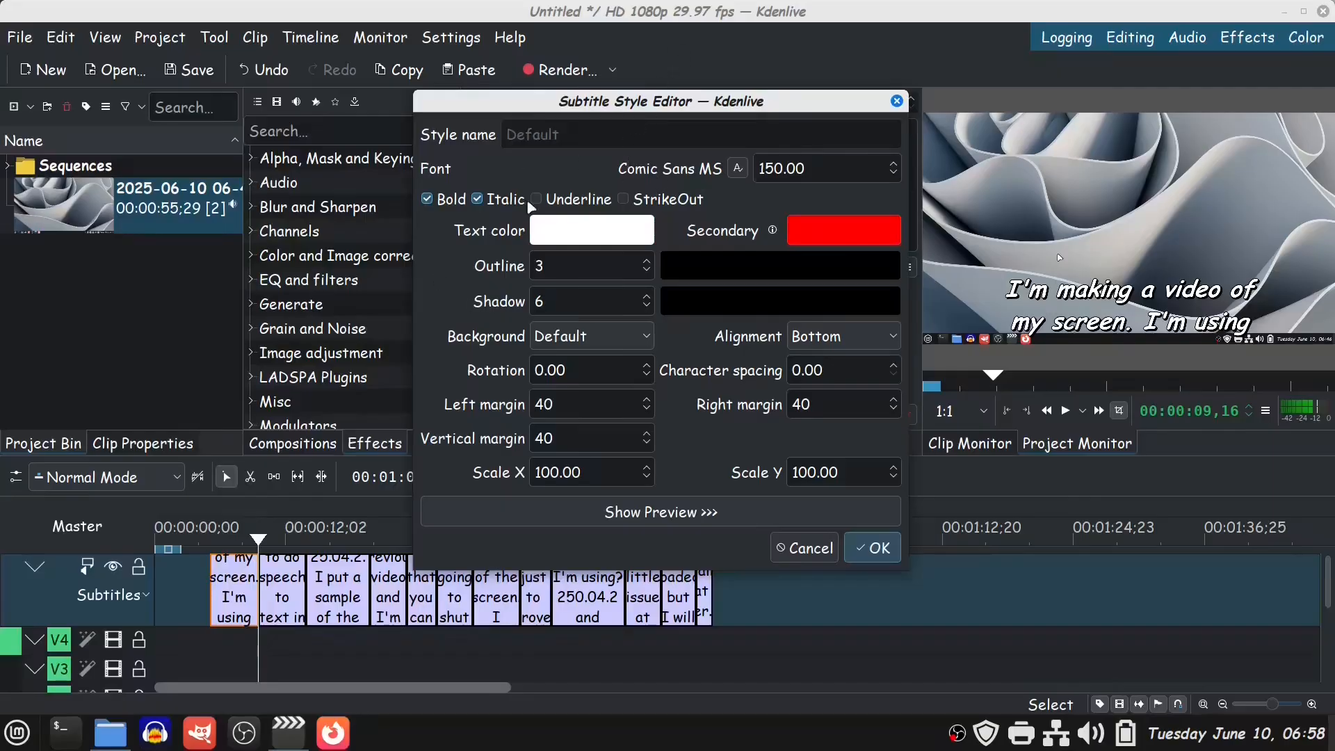
{"action": "left_click", "coordinate": [897, 338]}
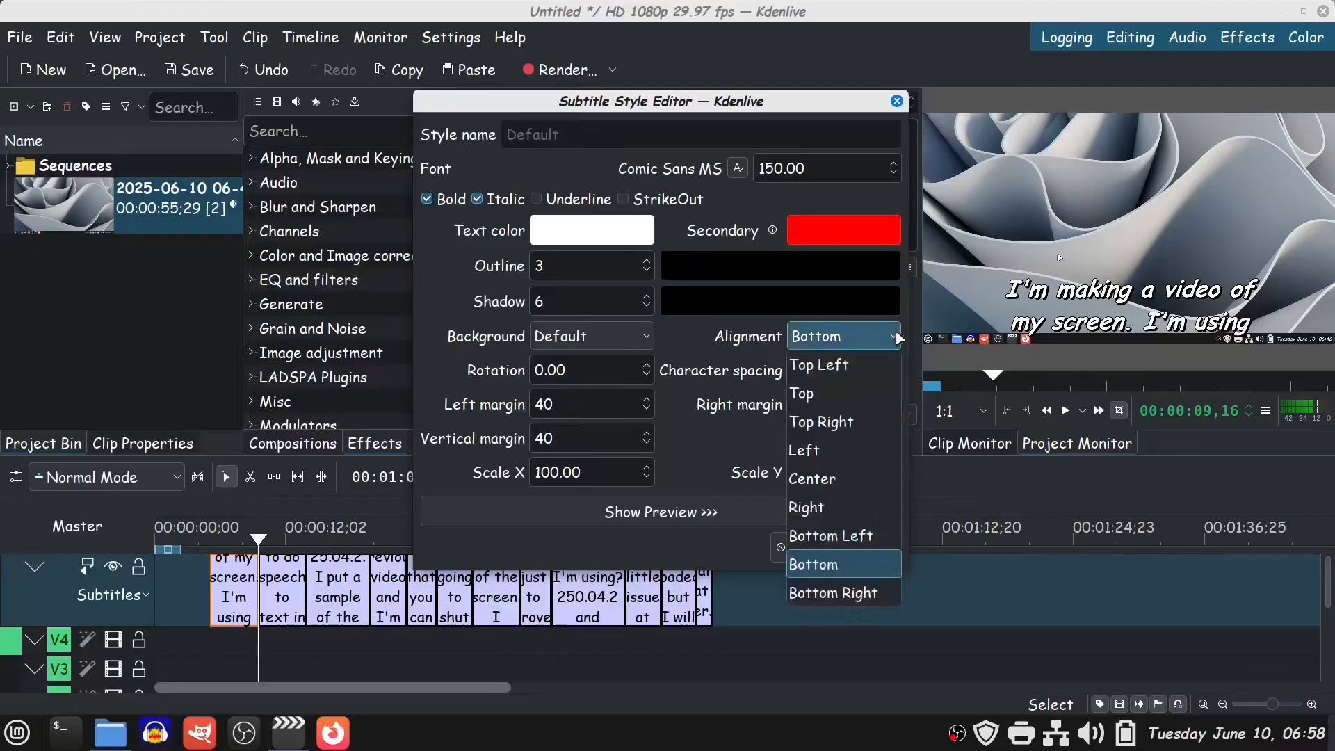
{"action": "left_click", "coordinate": [833, 480]}
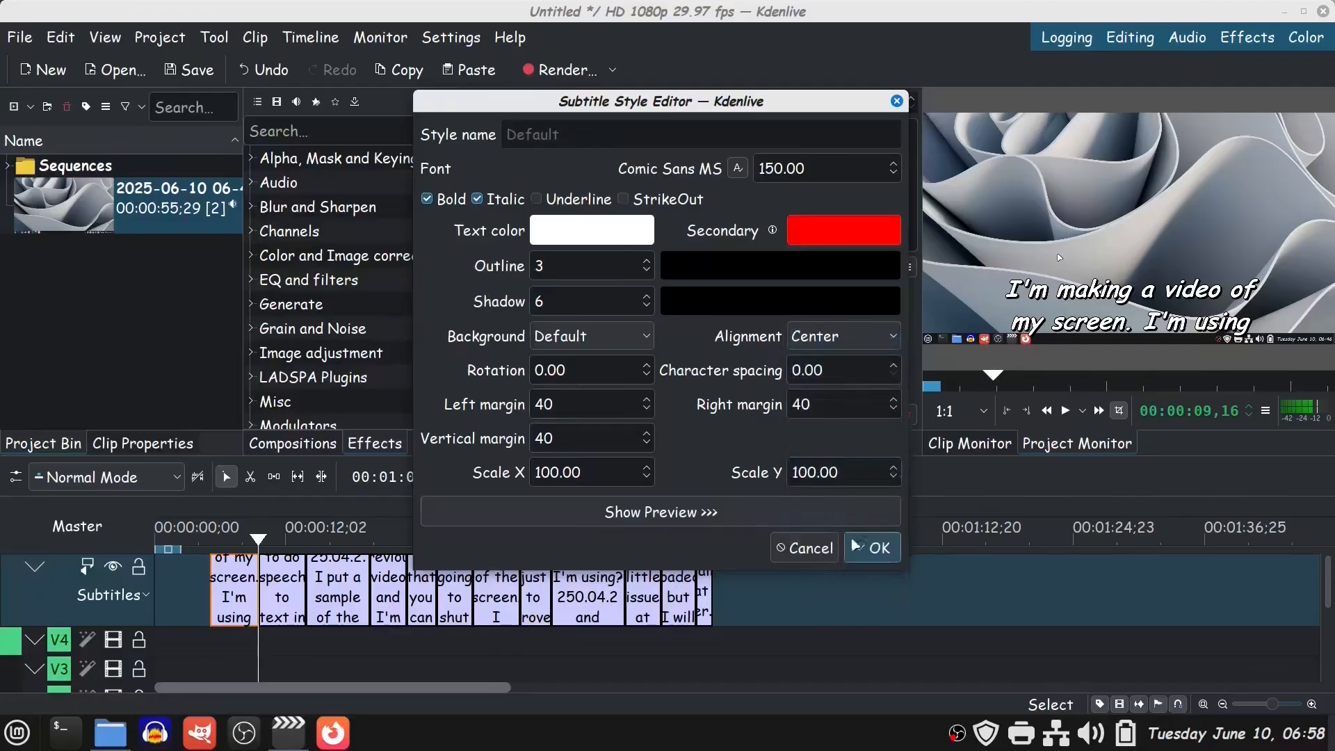
{"action": "left_click", "coordinate": [874, 550]}
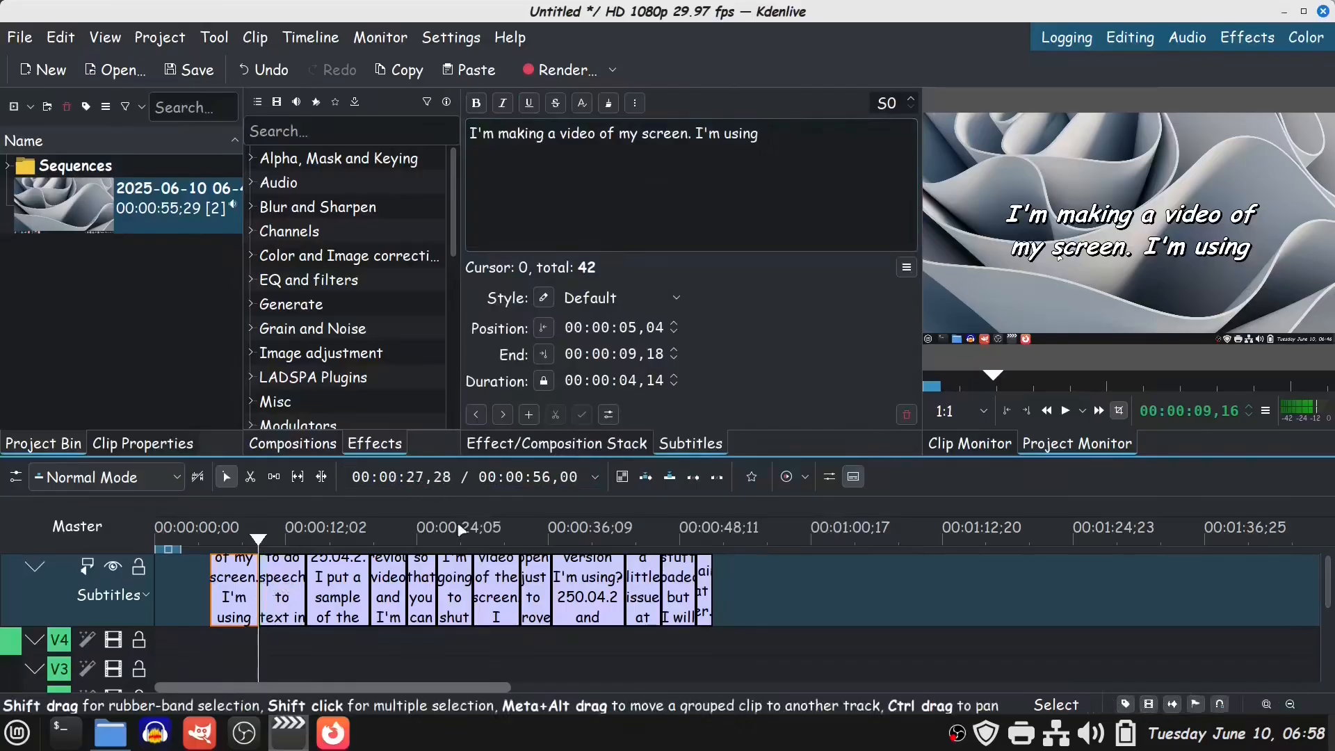
Load the subtitle "CadenLib 25.04.2. I put a sample of the" into the editor and delete the word "CadenLib" from it.
{"action": "key", "text": "space"}
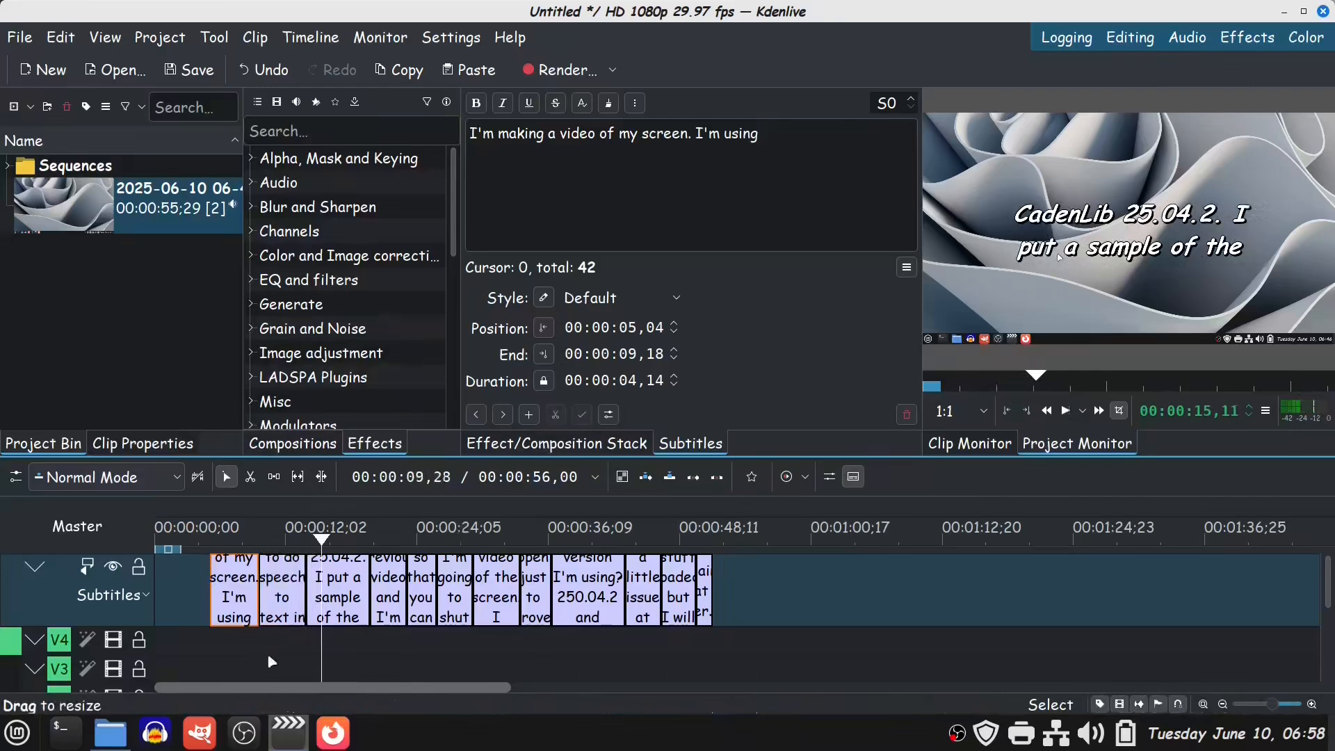
{"action": "left_click", "coordinate": [345, 592]}
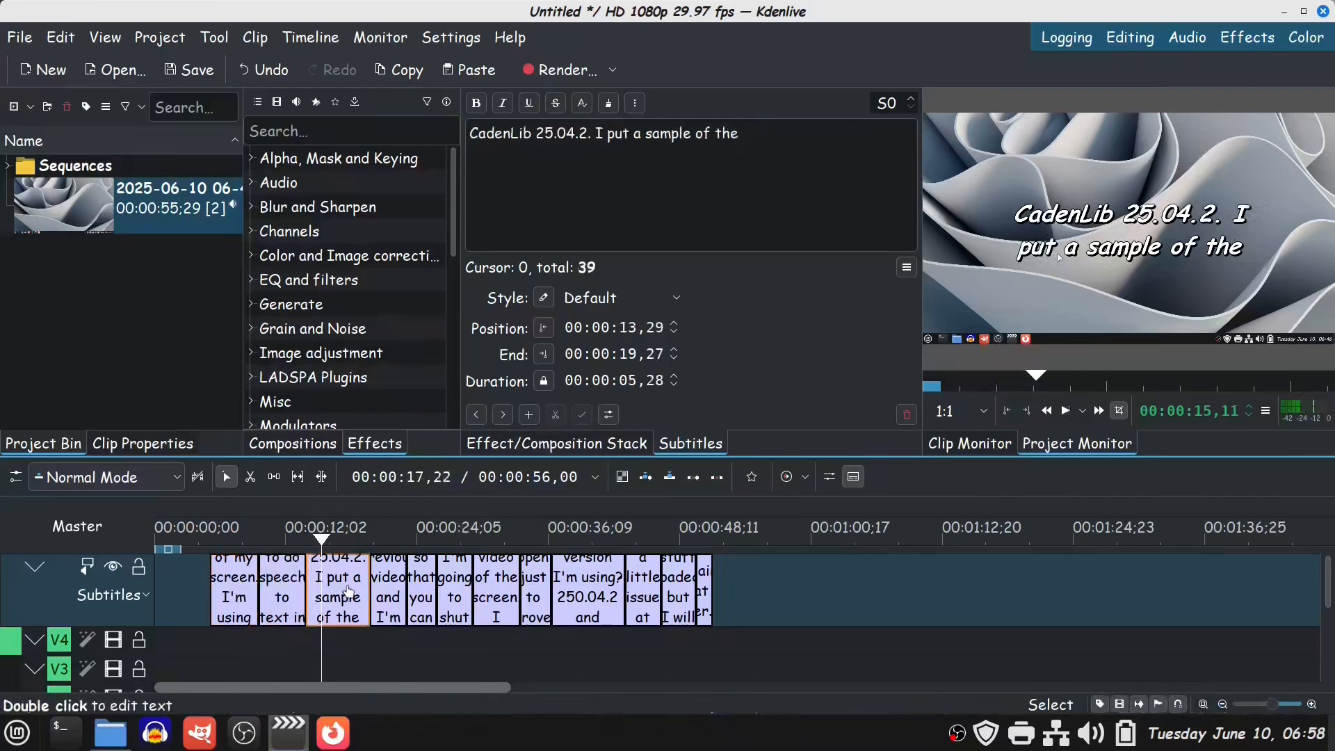
{"action": "left_click", "coordinate": [475, 135]}
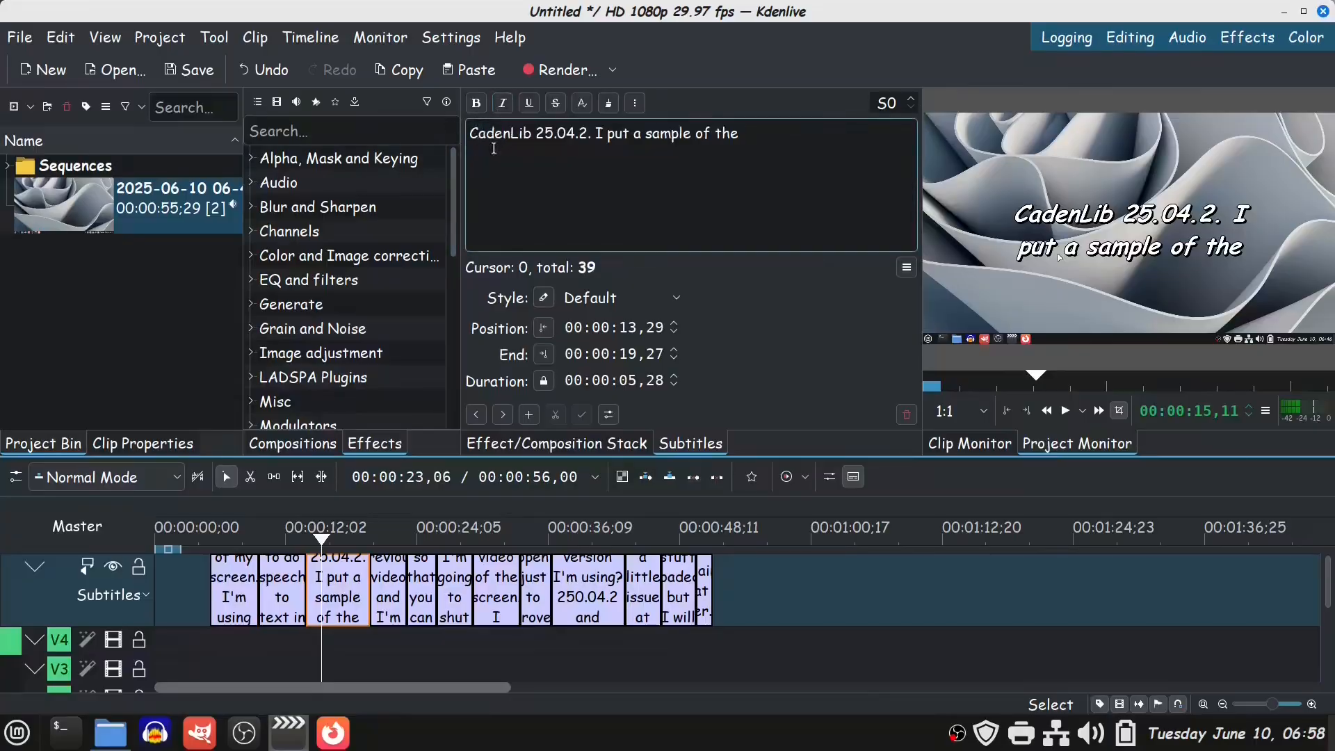
{"action": "left_click", "coordinate": [529, 133]}
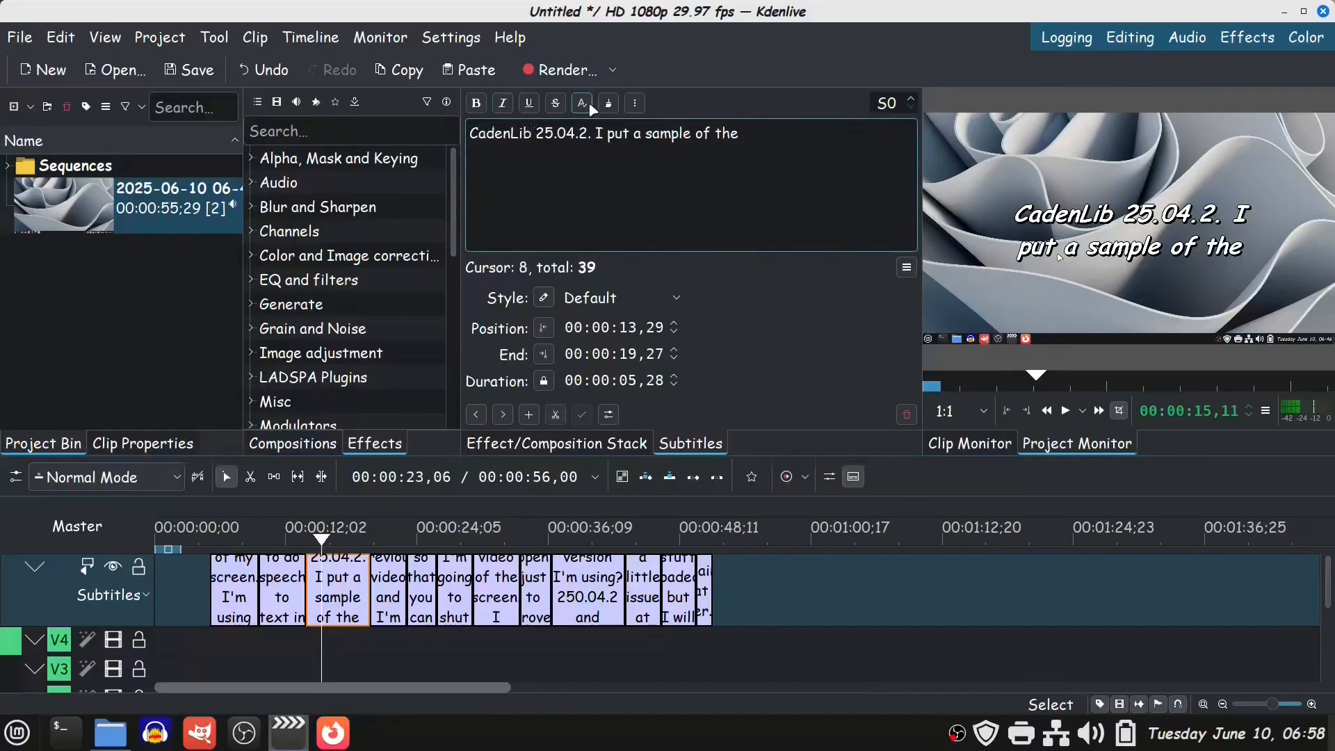
{"action": "key", "text": "BackSpace"}
{"action": "key", "text": "BackSpace"}
{"action": "key", "text": "BackSpace"}
{"action": "key", "text": "BackSpace"}
{"action": "key", "text": "BackSpace"}
{"action": "key", "text": "BackSpace"}
{"action": "key", "text": "BackSpace"}
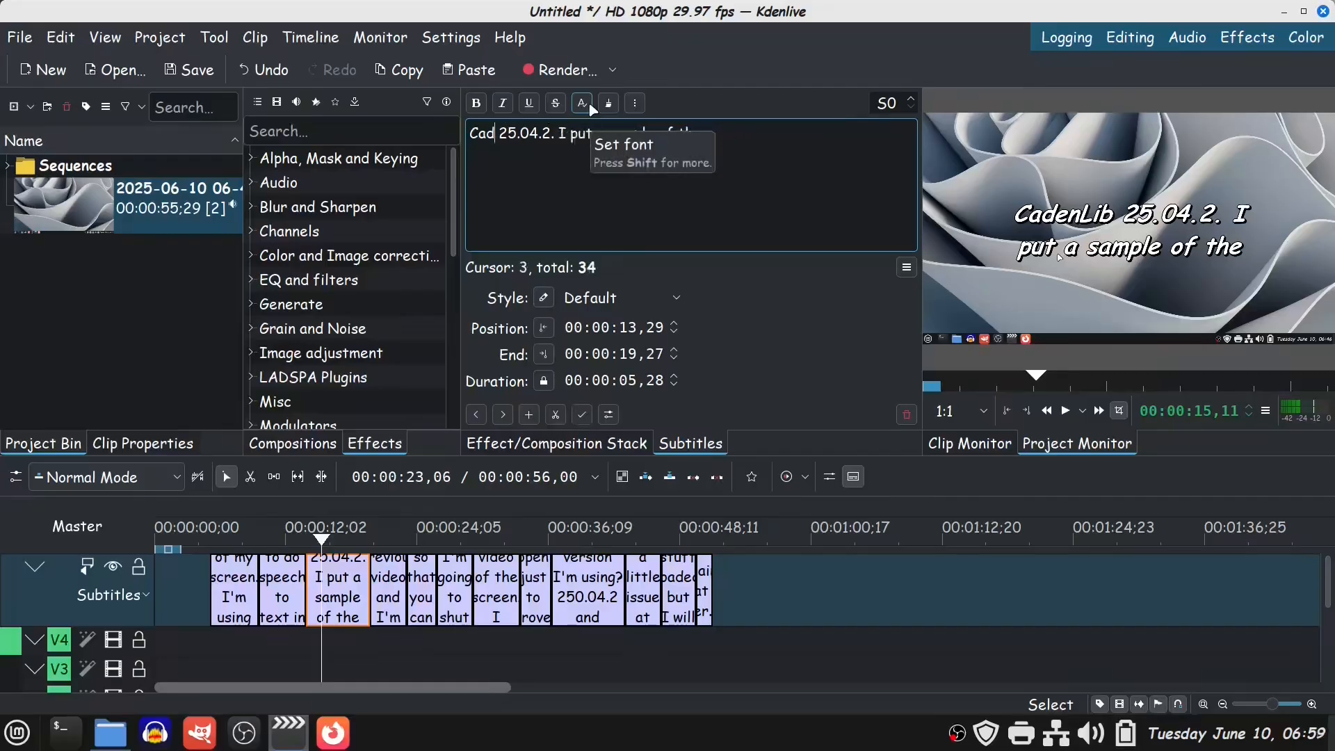
{"action": "key", "text": "BackSpace"}
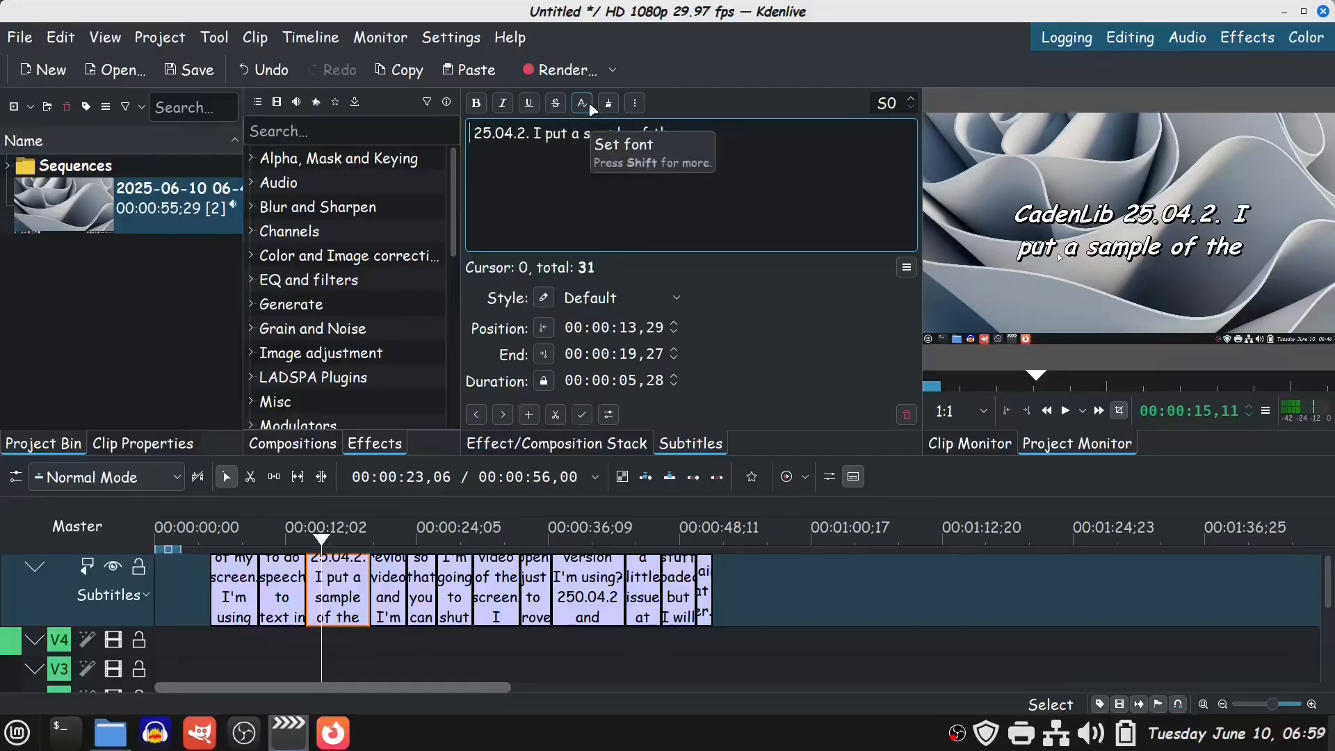
Enter "denlive" at the start of the subtitle before "25.04.2." and apply the text change.
{"action": "key", "text": "Delete"}
{"action": "type", "text": "de"}
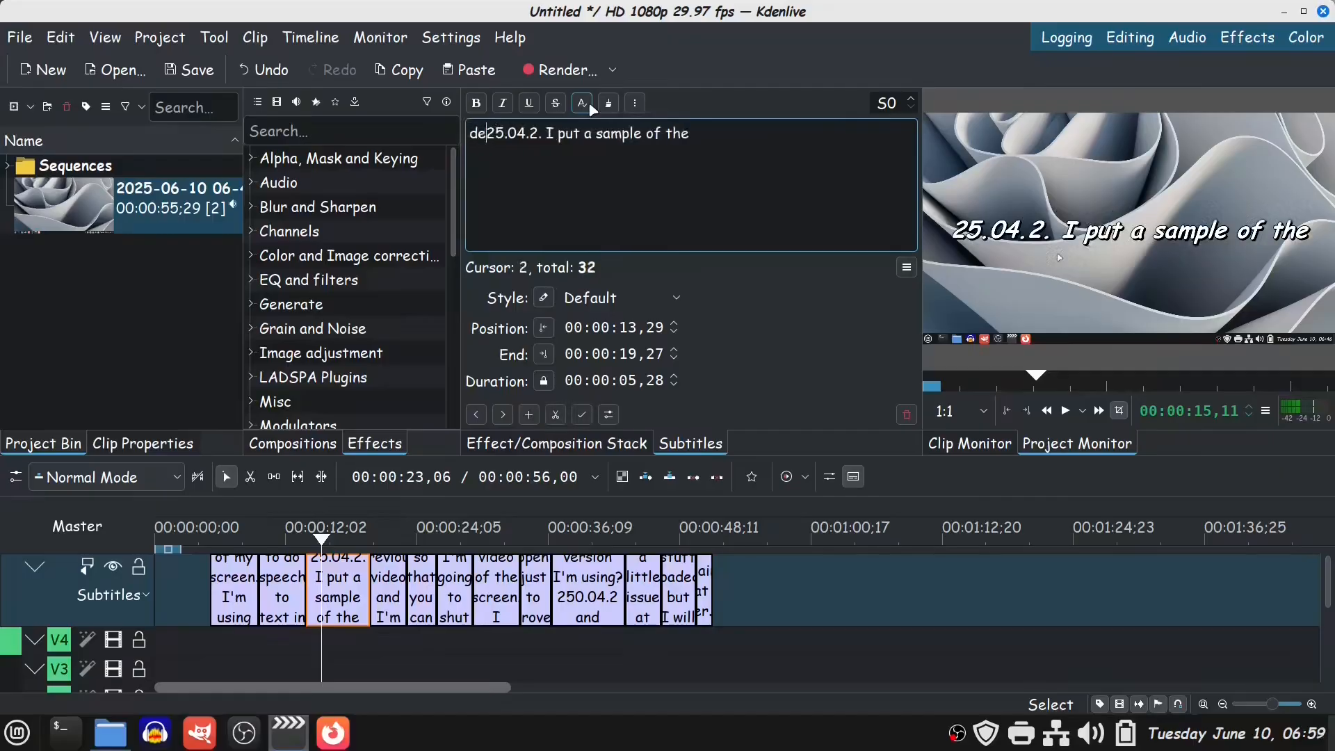
{"action": "type", "text": "nlive"}
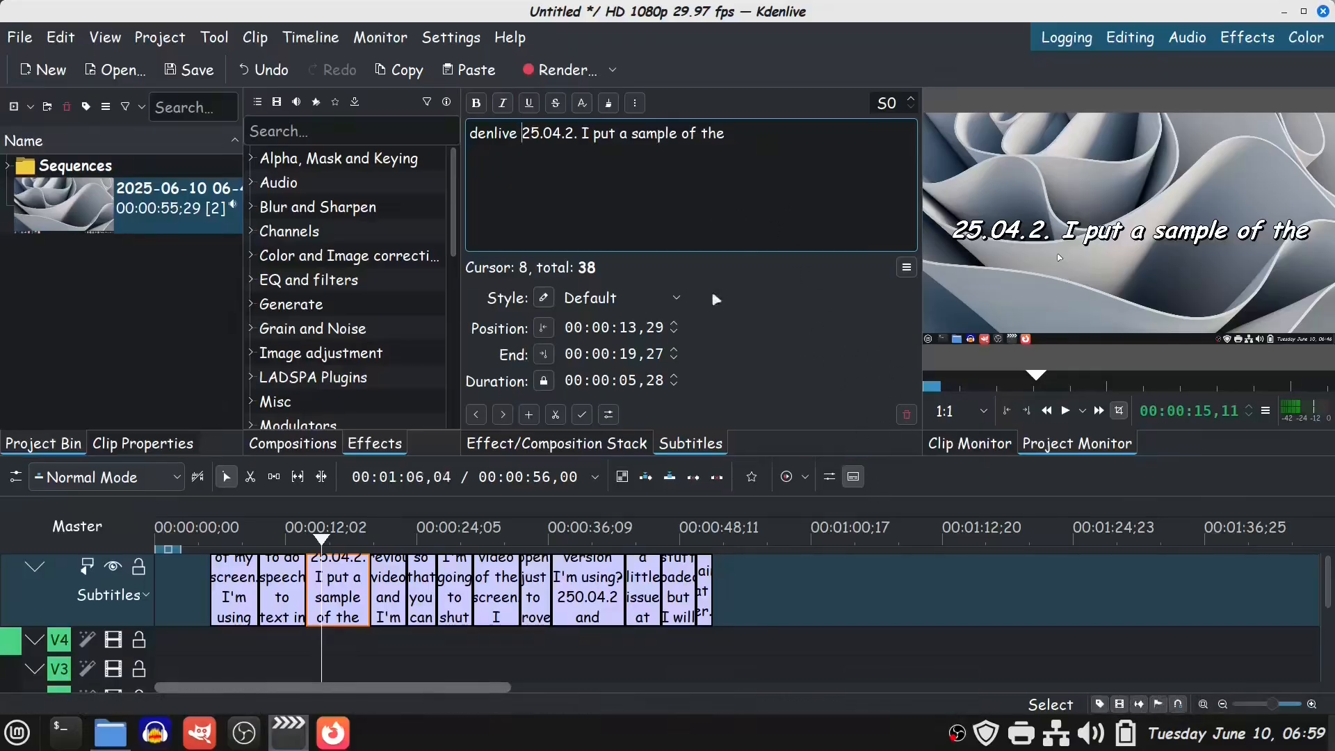
{"action": "left_click", "coordinate": [581, 414]}
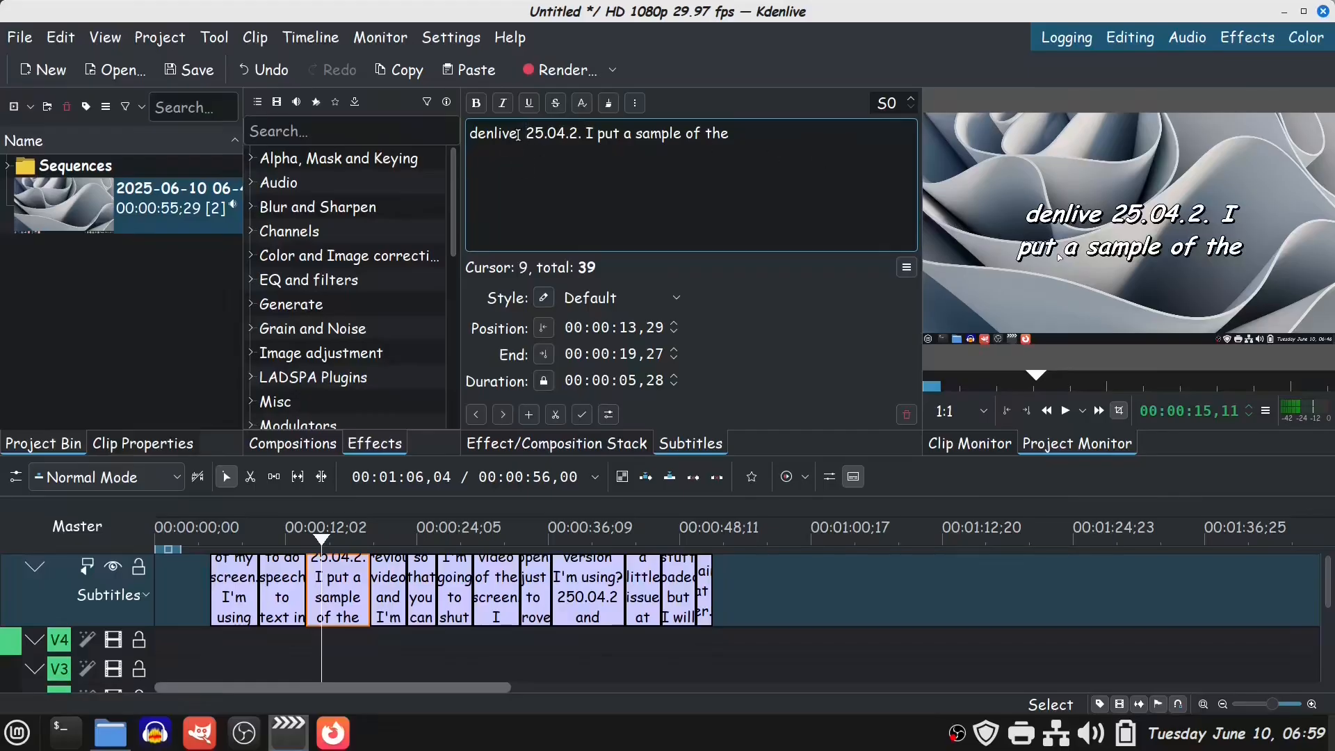
Make the subtitle text before "25.04.2." read "Kdenlive" and apply the correction.
{"action": "key", "text": "BackSpace"}
{"action": "key", "text": "BackSpace"}
{"action": "key", "text": "BackSpace"}
{"action": "key", "text": "BackSpace"}
{"action": "key", "text": "BackSpace"}
{"action": "key", "text": "BackSpace"}
{"action": "key", "text": "BackSpace"}
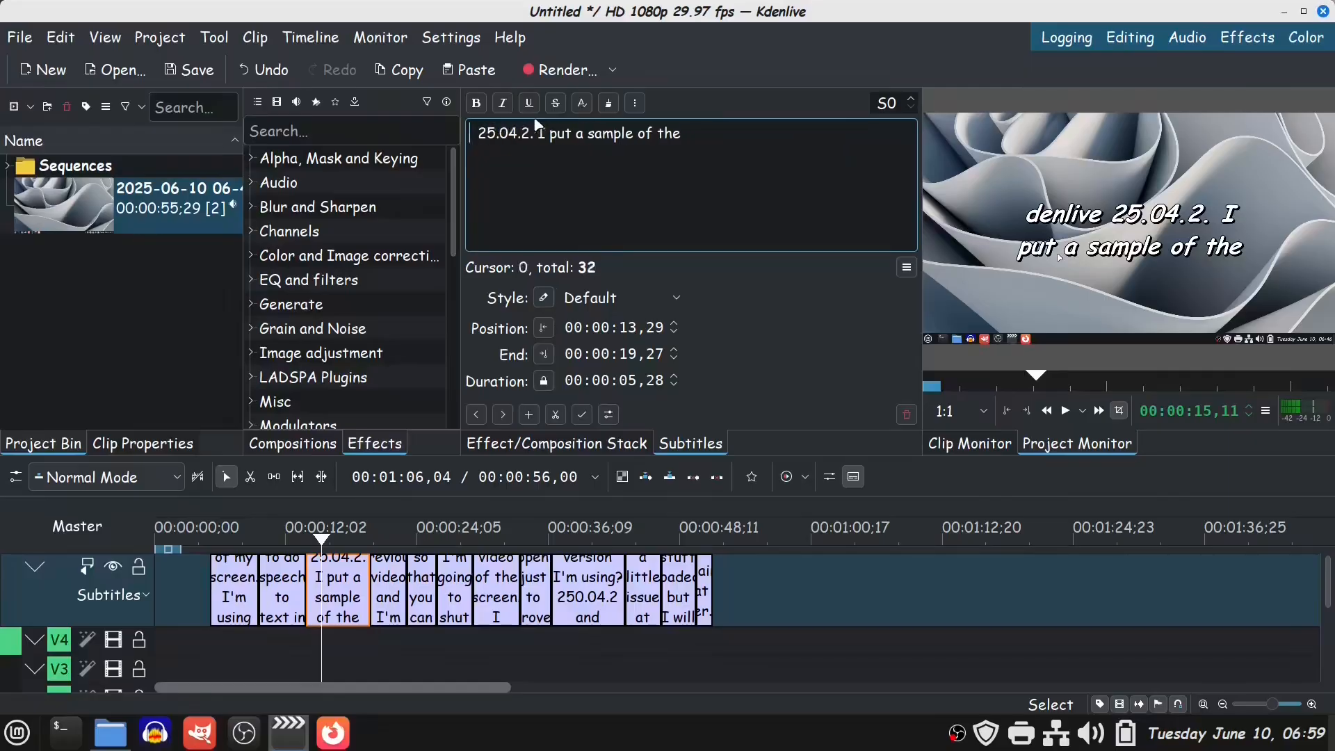
{"action": "type", "text": "K  "}
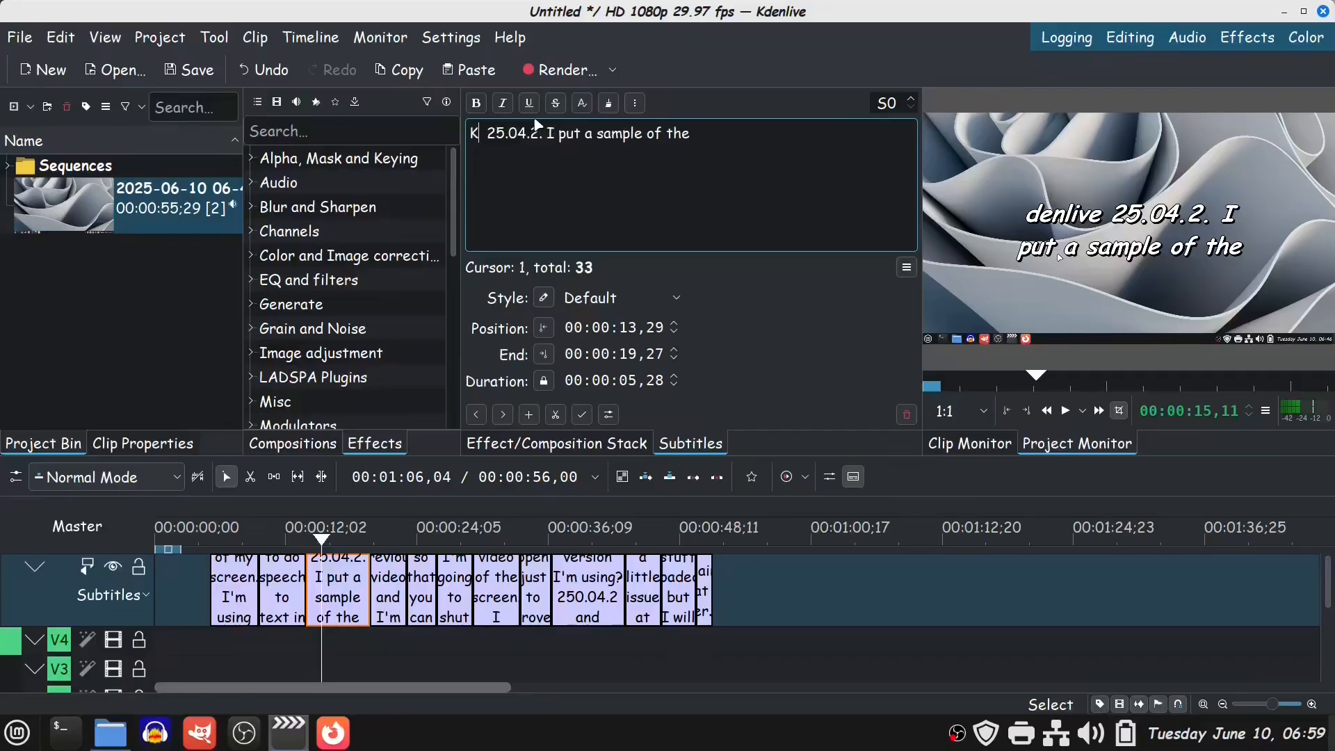
{"action": "type", "text": "denliv"}
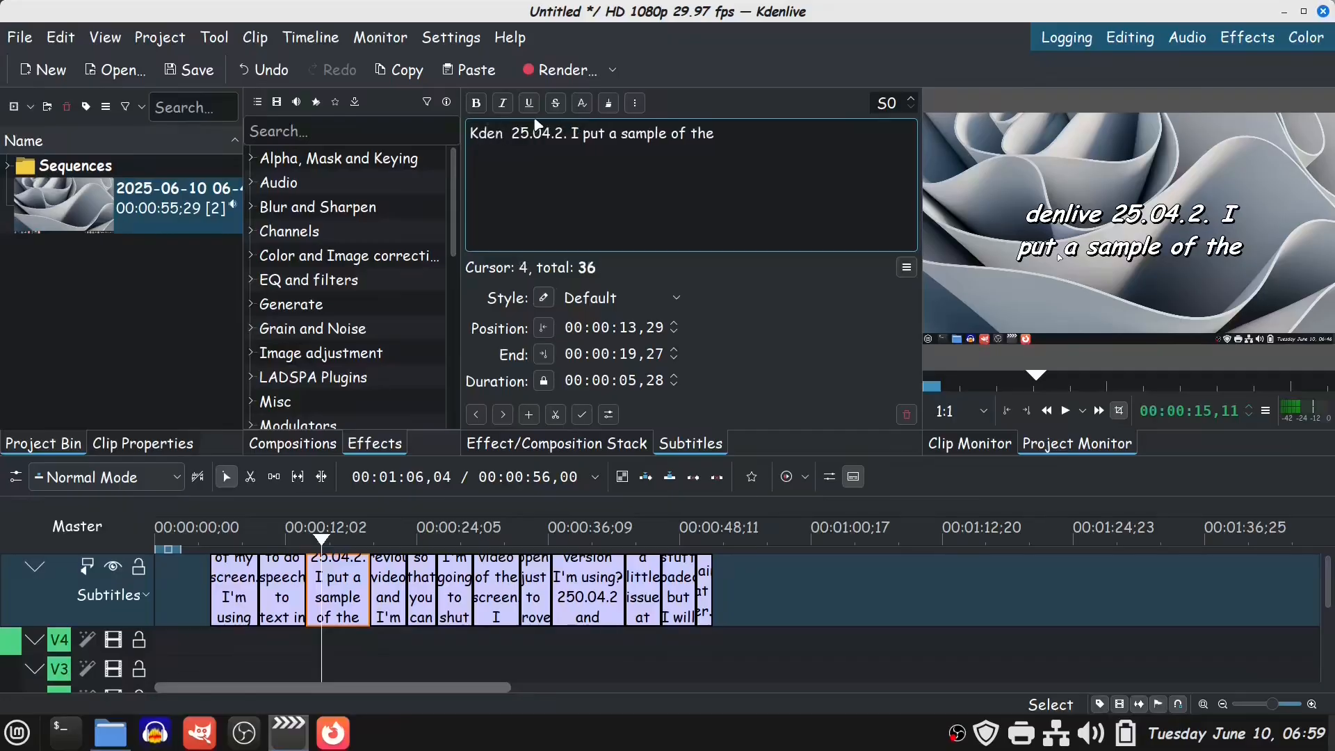
{"action": "type", "text": "e"}
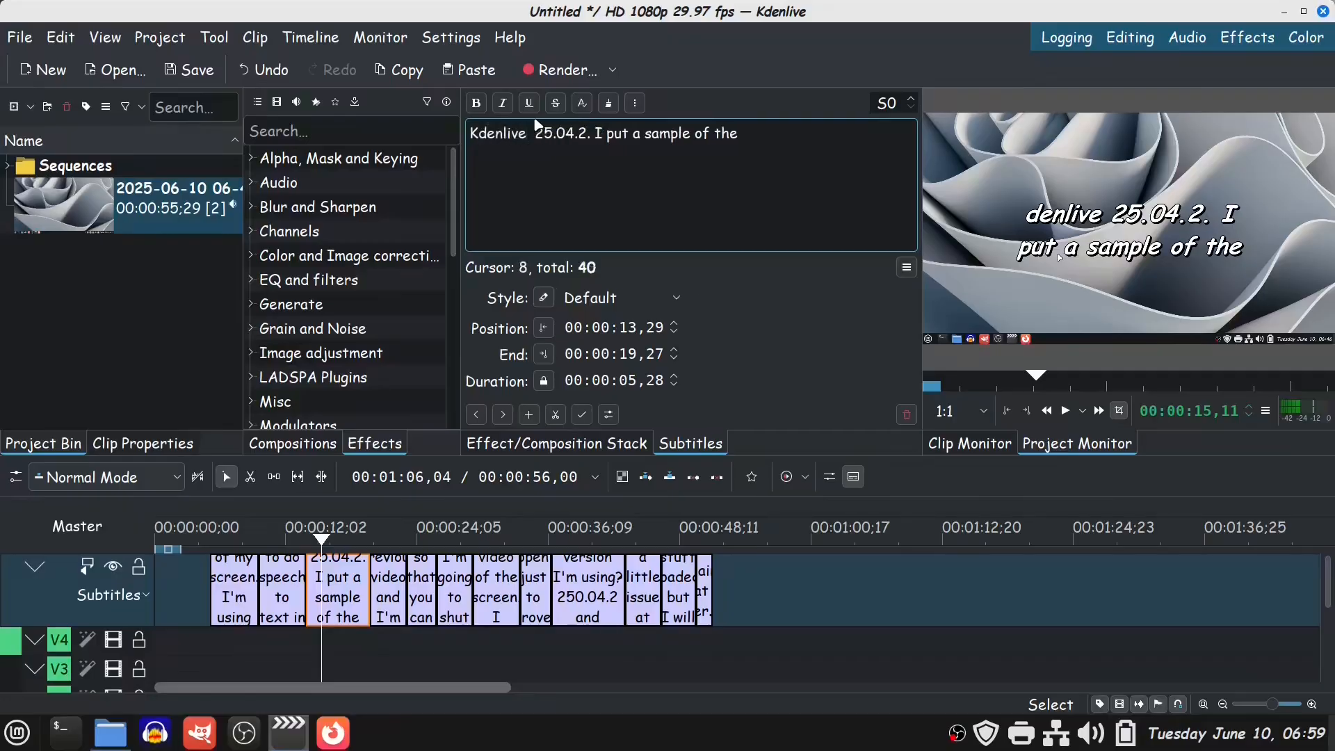
{"action": "left_click", "coordinate": [543, 297]}
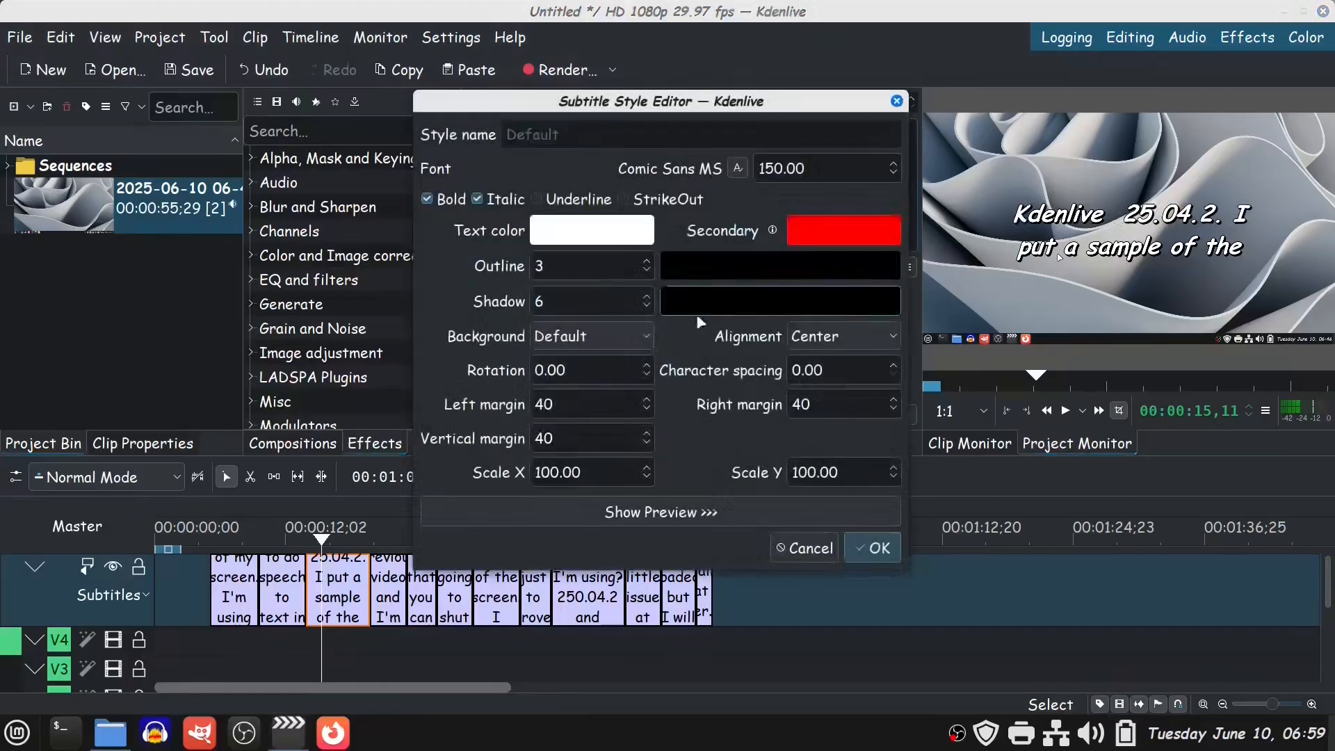
{"action": "left_click", "coordinate": [878, 552]}
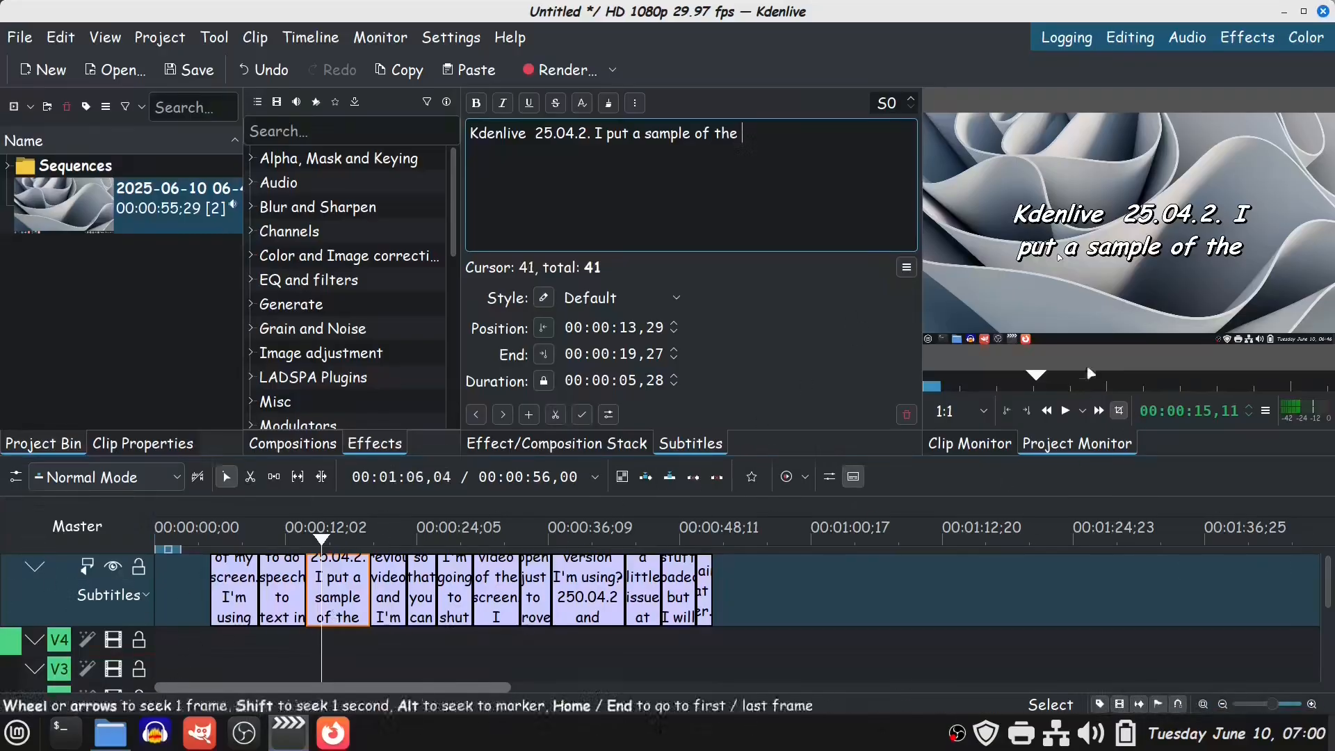
Play the sequence to check the subtitles, then return the playhead to "already got CadenLib open just to prove".
{"action": "left_click", "coordinate": [1066, 412]}
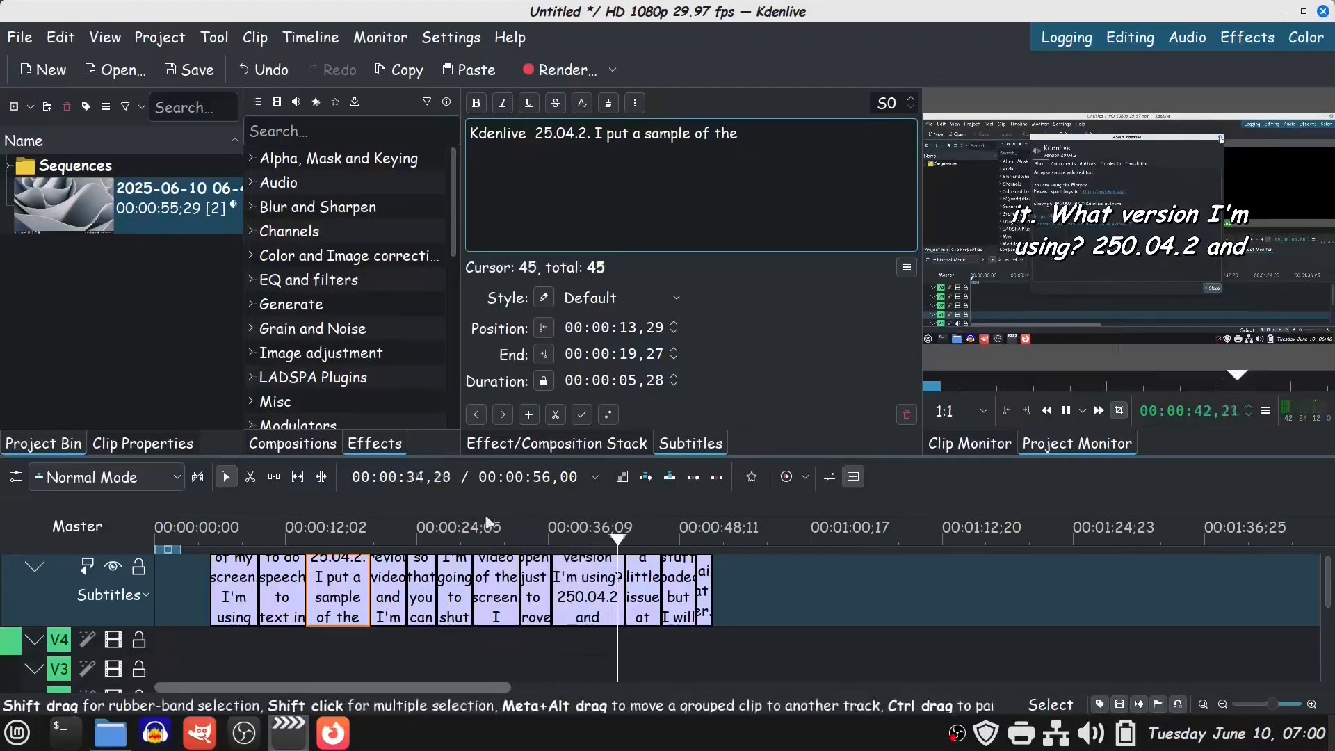
{"action": "left_click", "coordinate": [573, 591]}
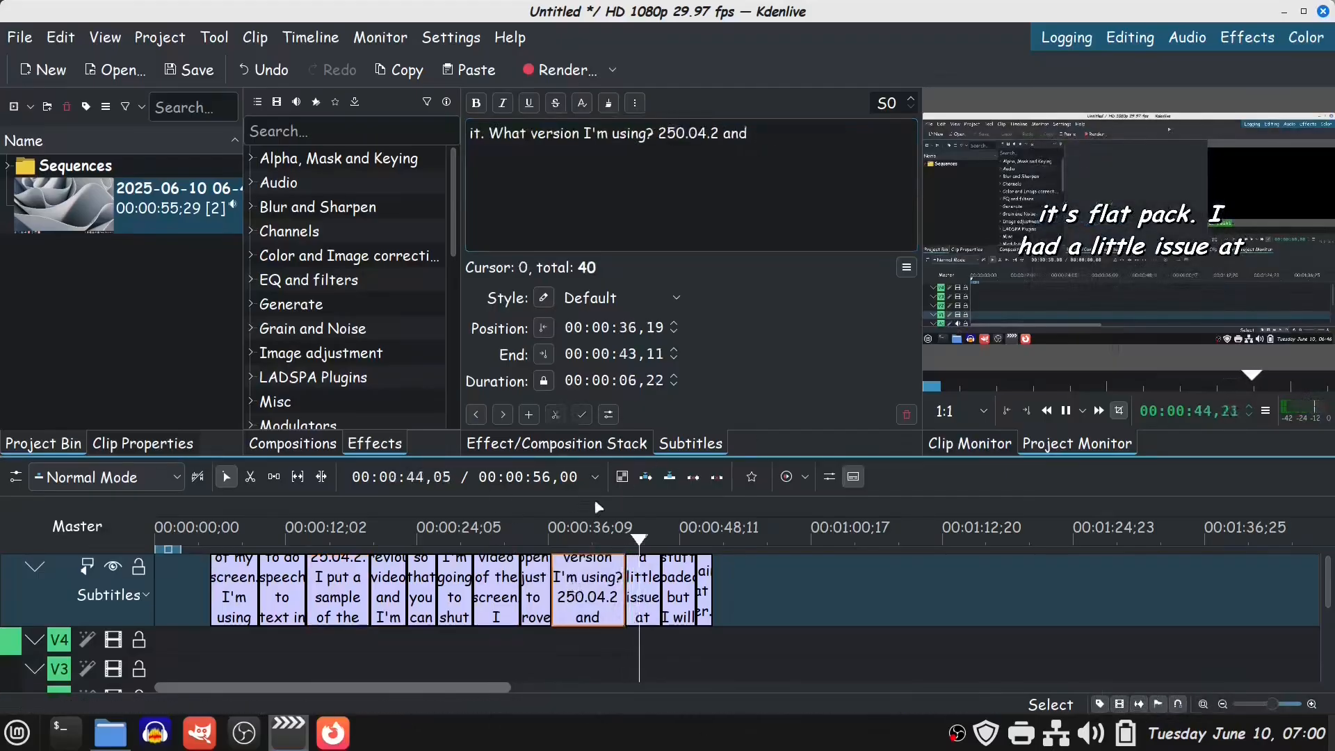
{"action": "left_click", "coordinate": [574, 532]}
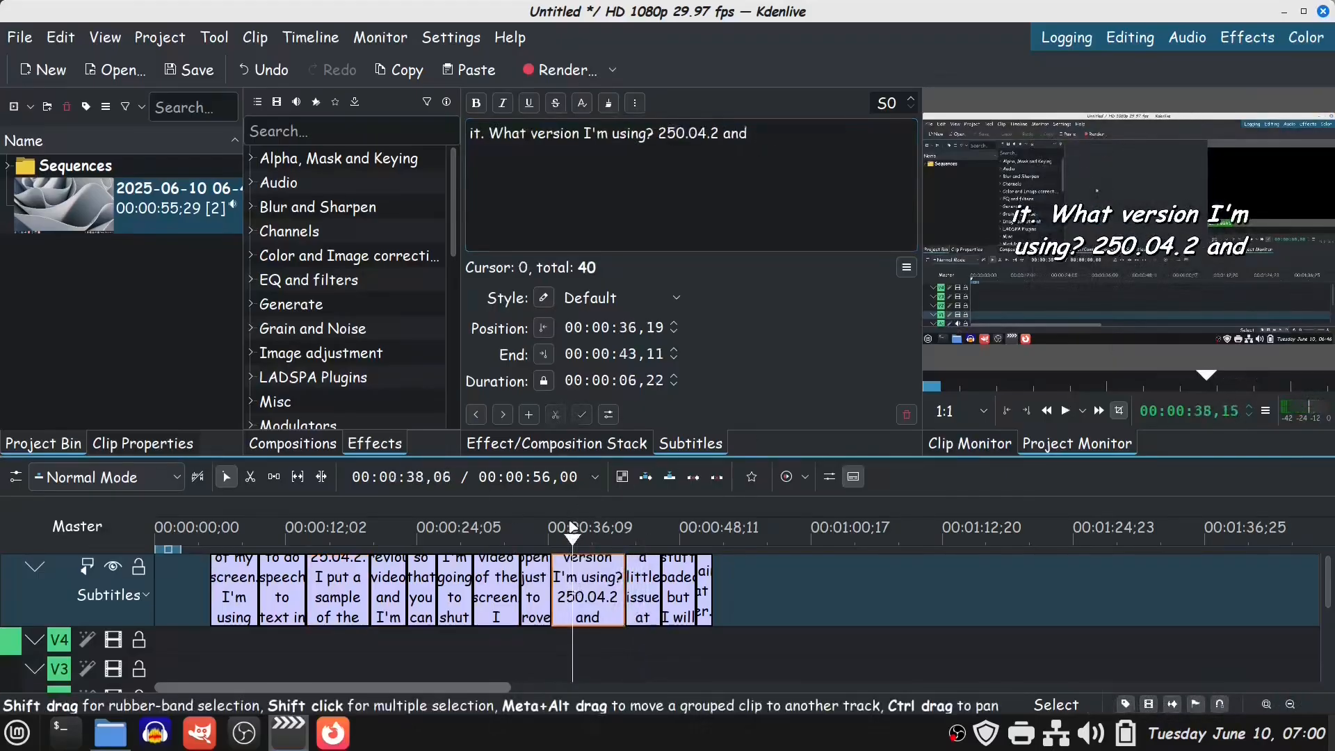
{"action": "left_click_drag", "start_coordinate": [573, 525], "coordinate": [537, 534]}
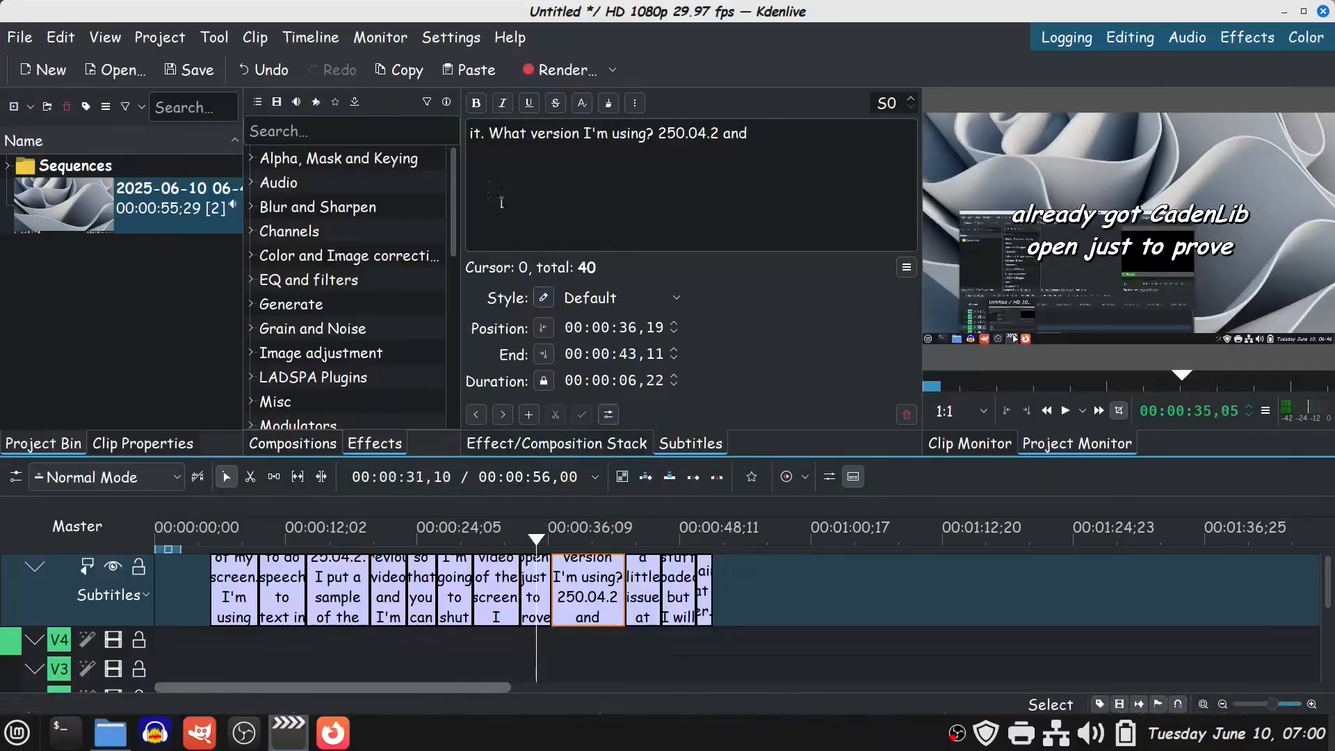
Replace "CadenLib" with "Kdenlive" in the subtitle "already got CadenLib open just to prove" and apply the change.
{"action": "left_click", "coordinate": [612, 133]}
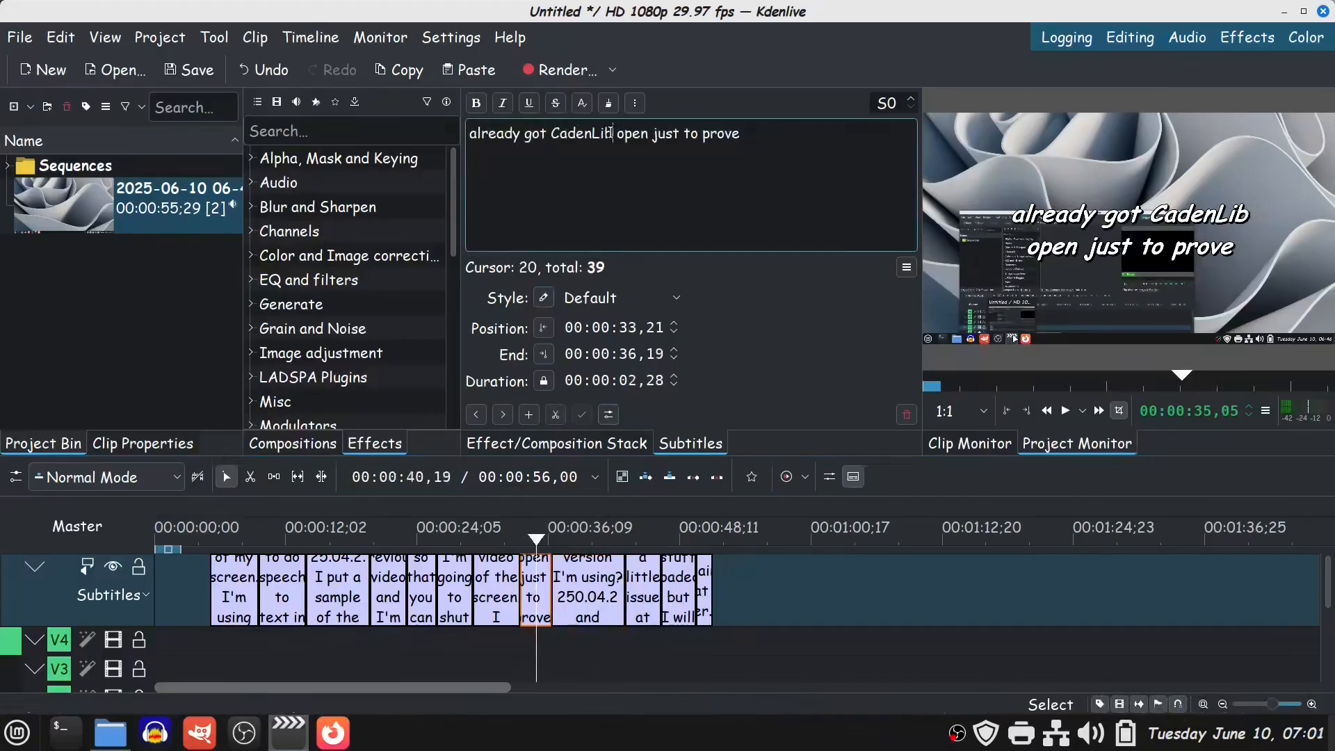
{"action": "key", "text": "BackSpace"}
{"action": "key", "text": "BackSpace"}
{"action": "key", "text": "BackSpace"}
{"action": "key", "text": "BackSpace"}
{"action": "key", "text": "BackSpace"}
{"action": "key", "text": "BackSpace"}
{"action": "key", "text": "BackSpace"}
{"action": "key", "text": "BackSpace"}
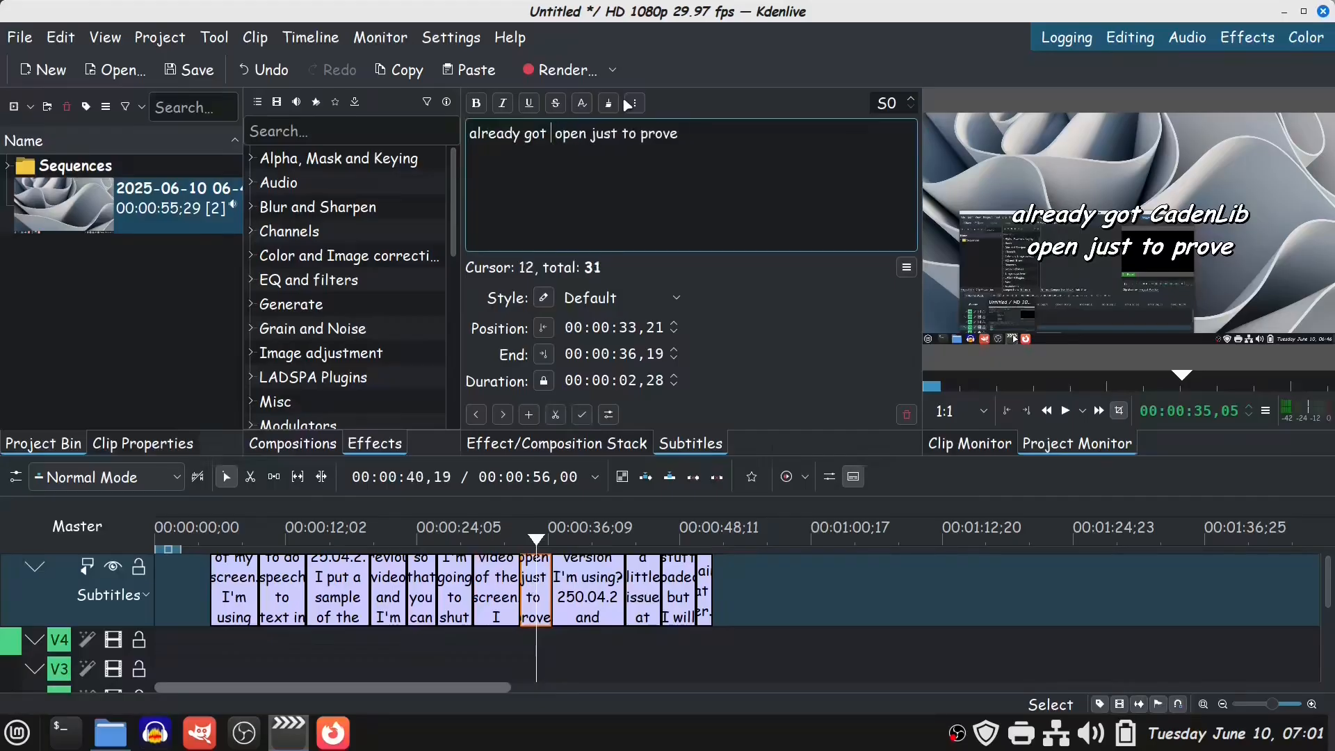
{"action": "type", "text": "Kden"}
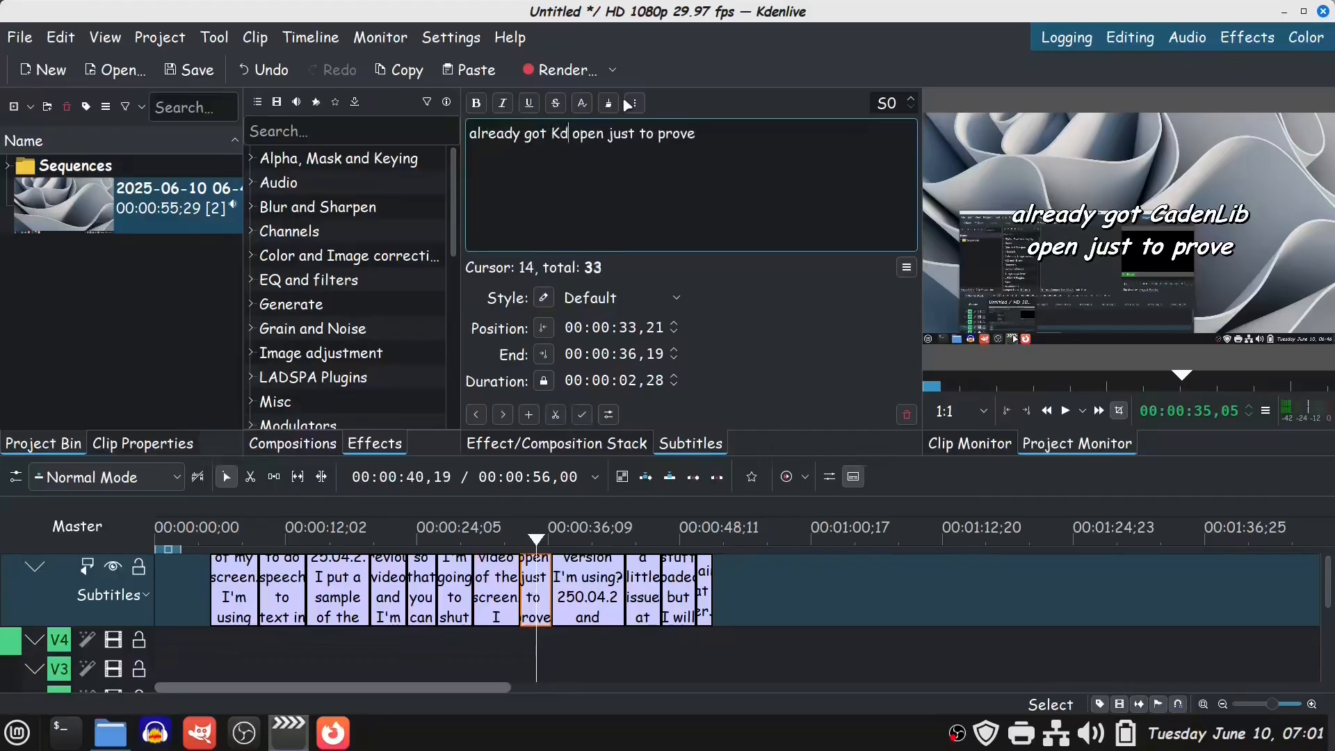
{"action": "type", "text": "live"}
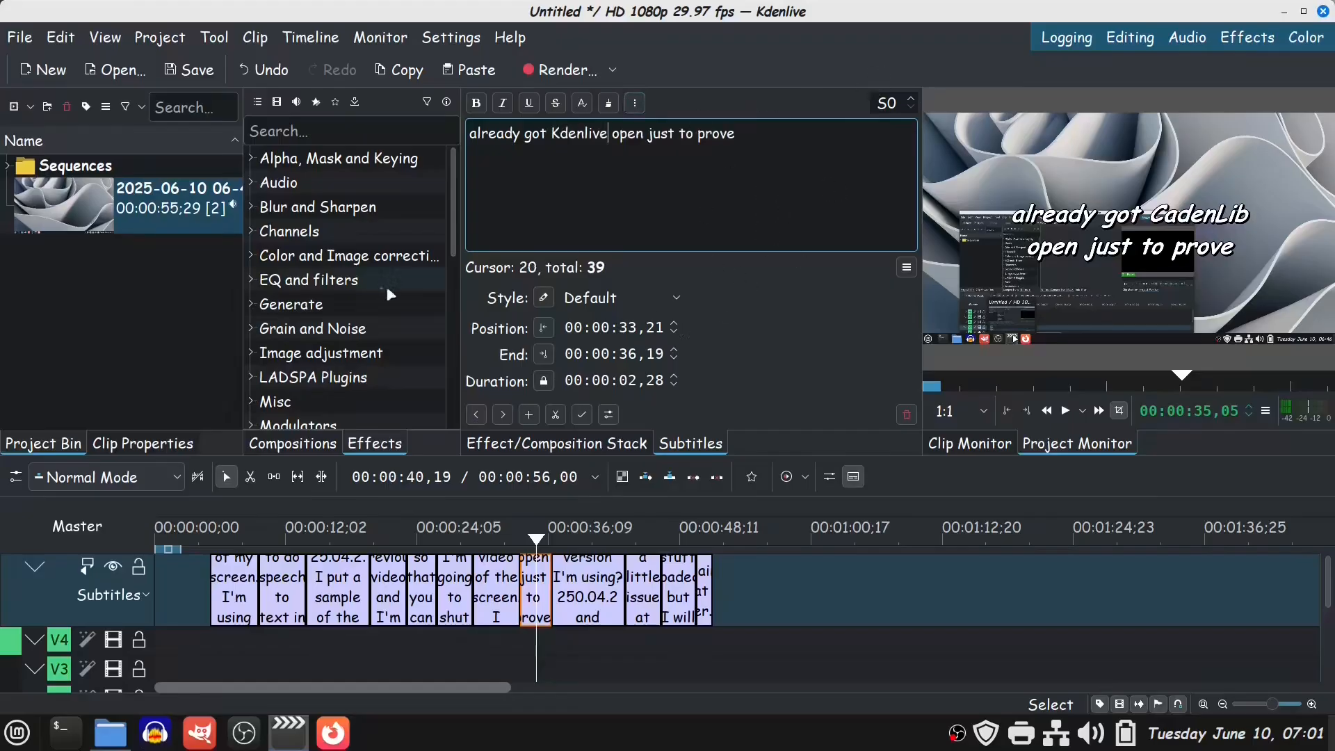
{"action": "left_click", "coordinate": [543, 298]}
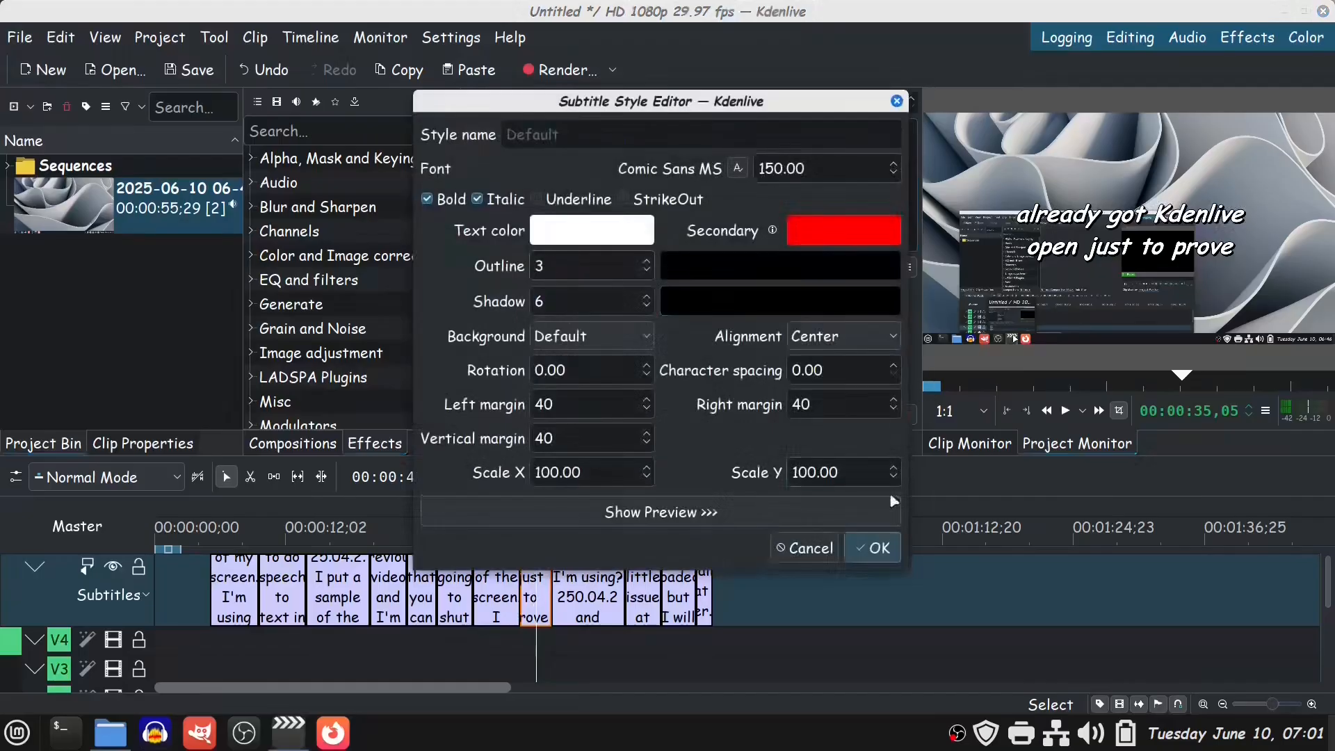
{"action": "left_click", "coordinate": [874, 550]}
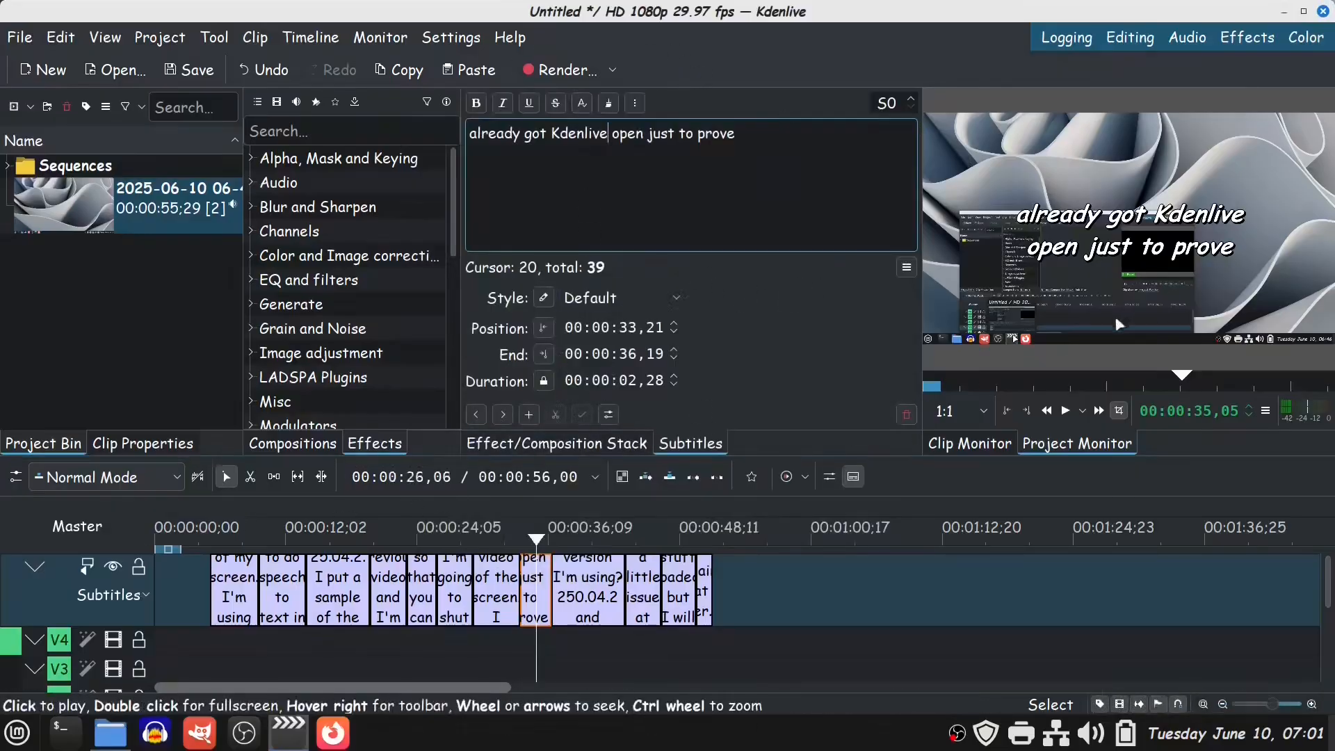
Play the sequence from the "already got Kdenlive" subtitle to review the following subtitles, and pause it.
{"action": "left_click", "coordinate": [1065, 411]}
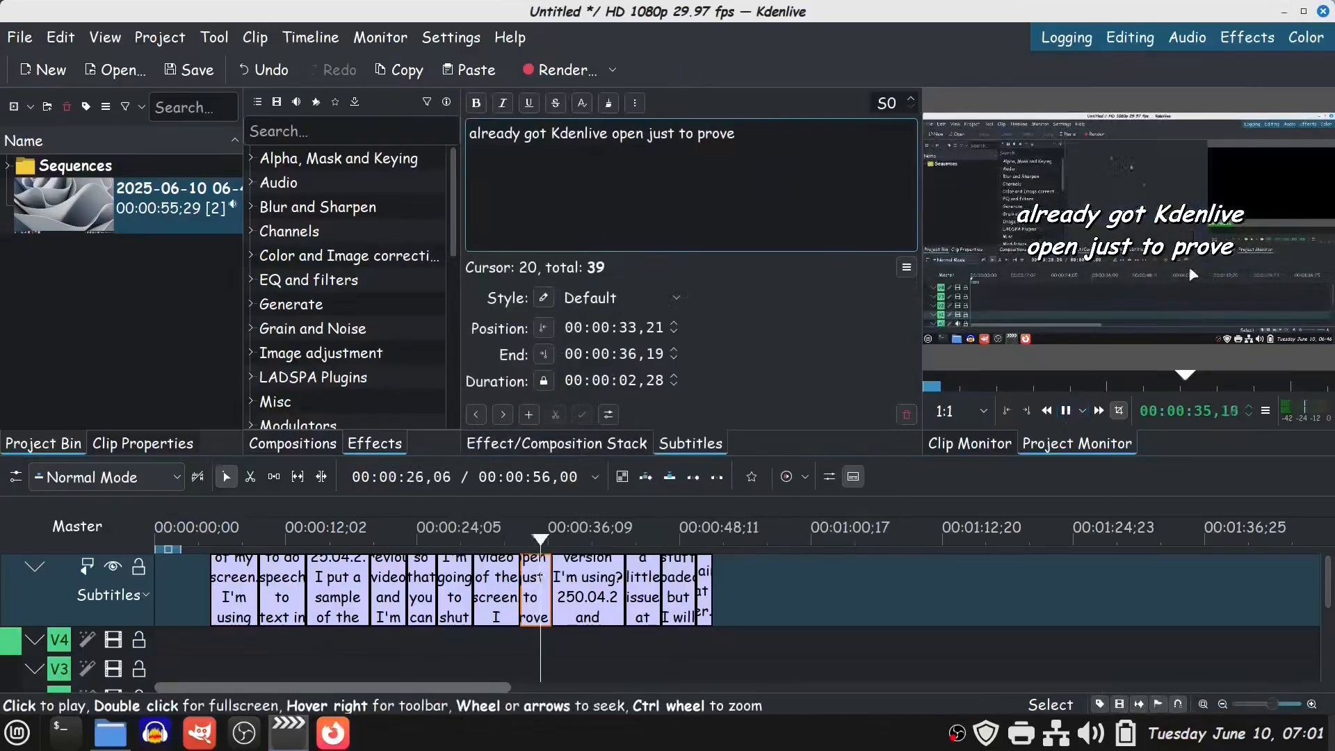
{"action": "mouse_move", "coordinate": [1317, 184]}
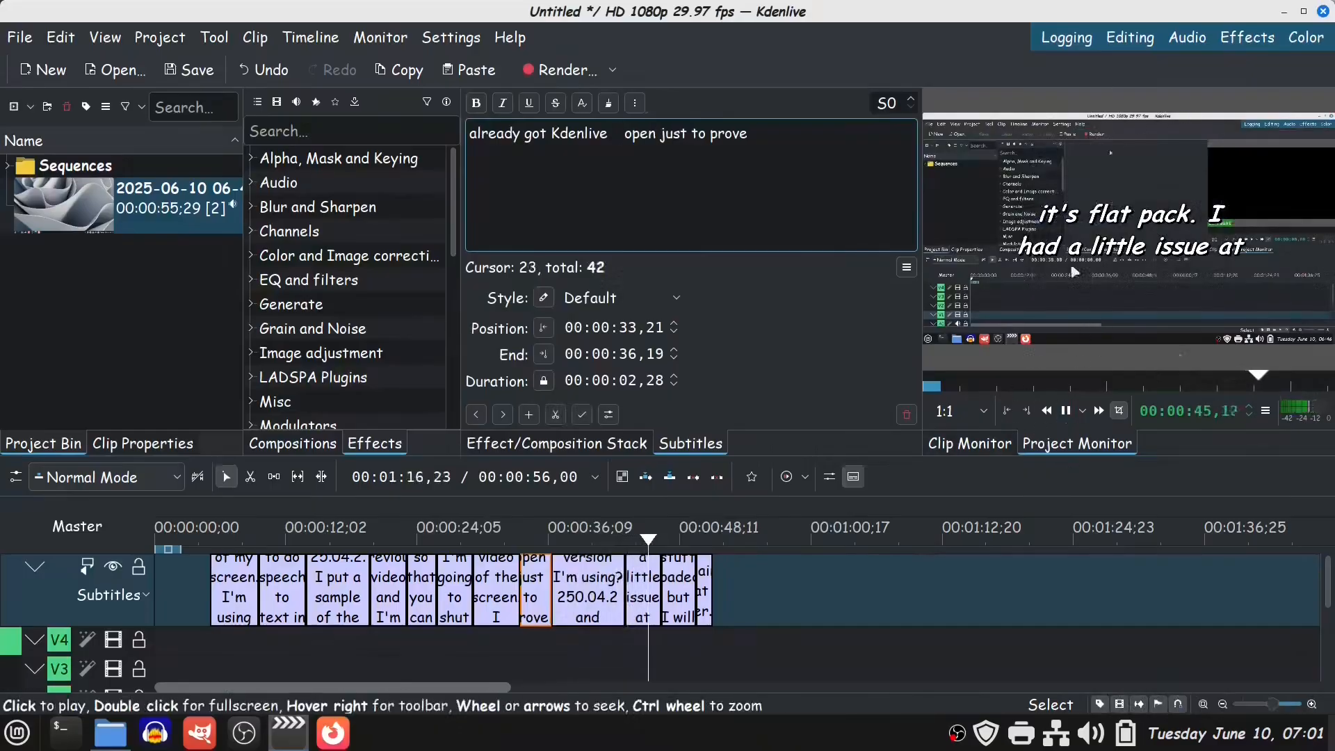
{"action": "left_click", "coordinate": [1066, 411]}
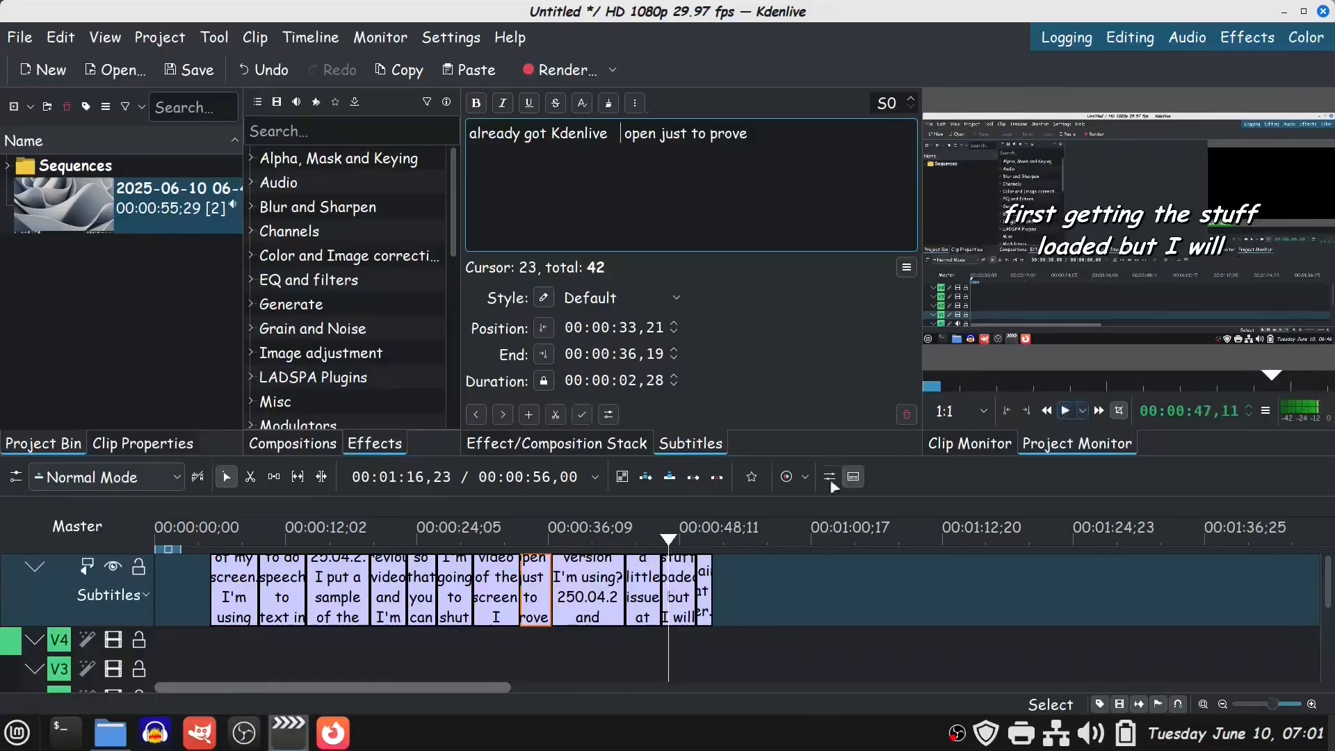
Correct "250.04.2" to "25.04.2" in the "What version I'm using?" subtitle, apply it, and play the sequence to check.
{"action": "left_click", "coordinate": [582, 528]}
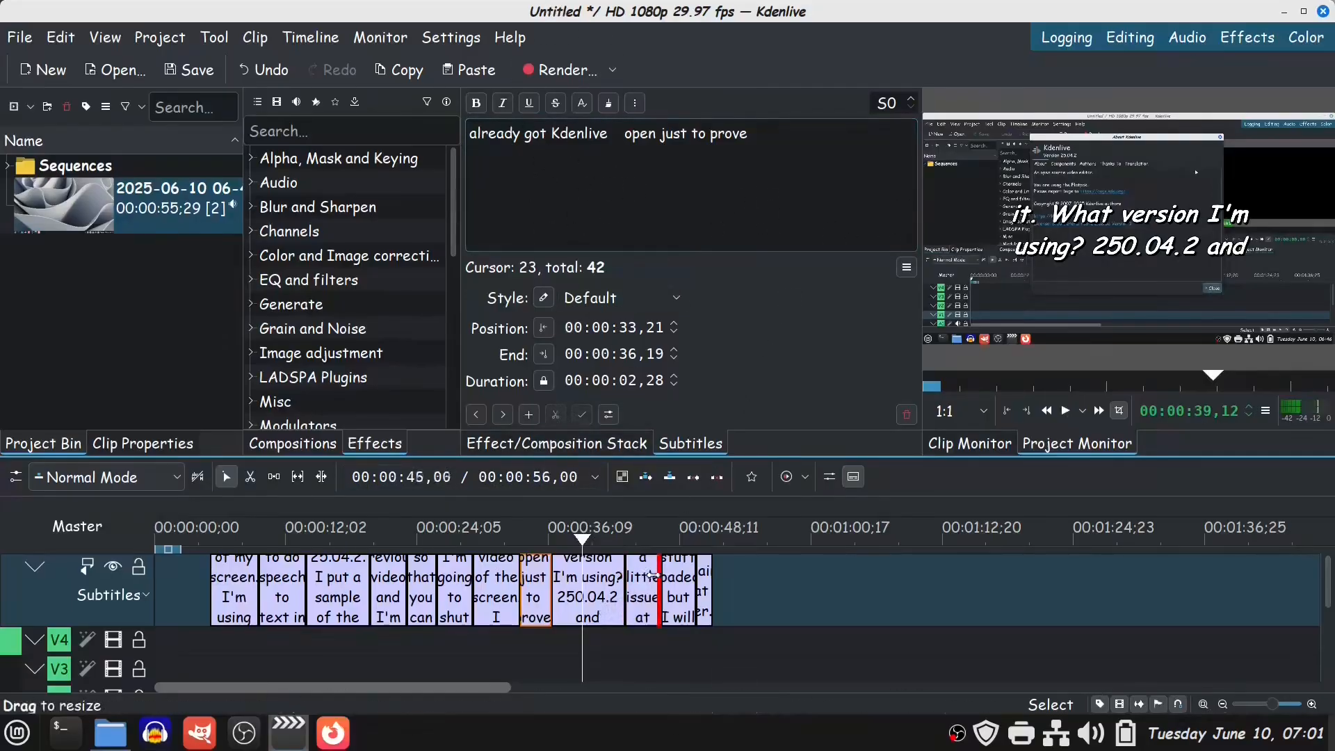
{"action": "left_click", "coordinate": [605, 591]}
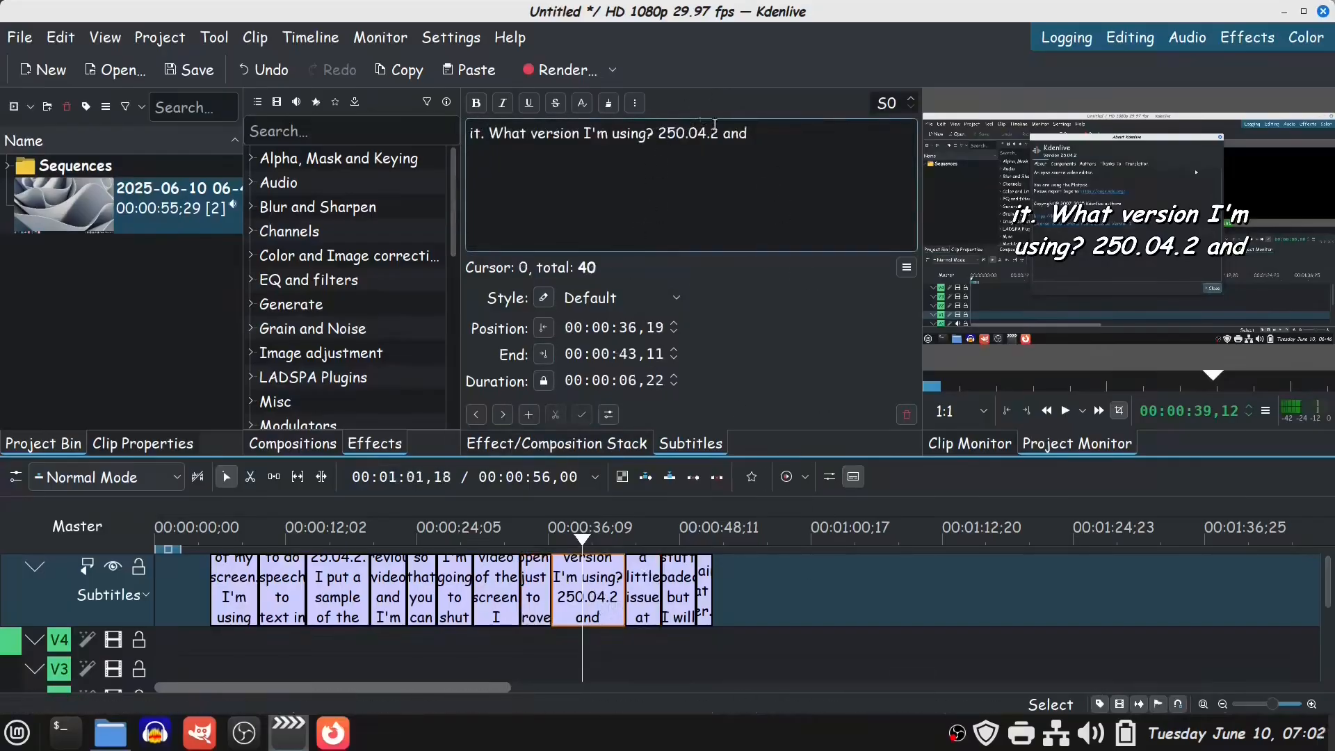
{"action": "left_click", "coordinate": [683, 132]}
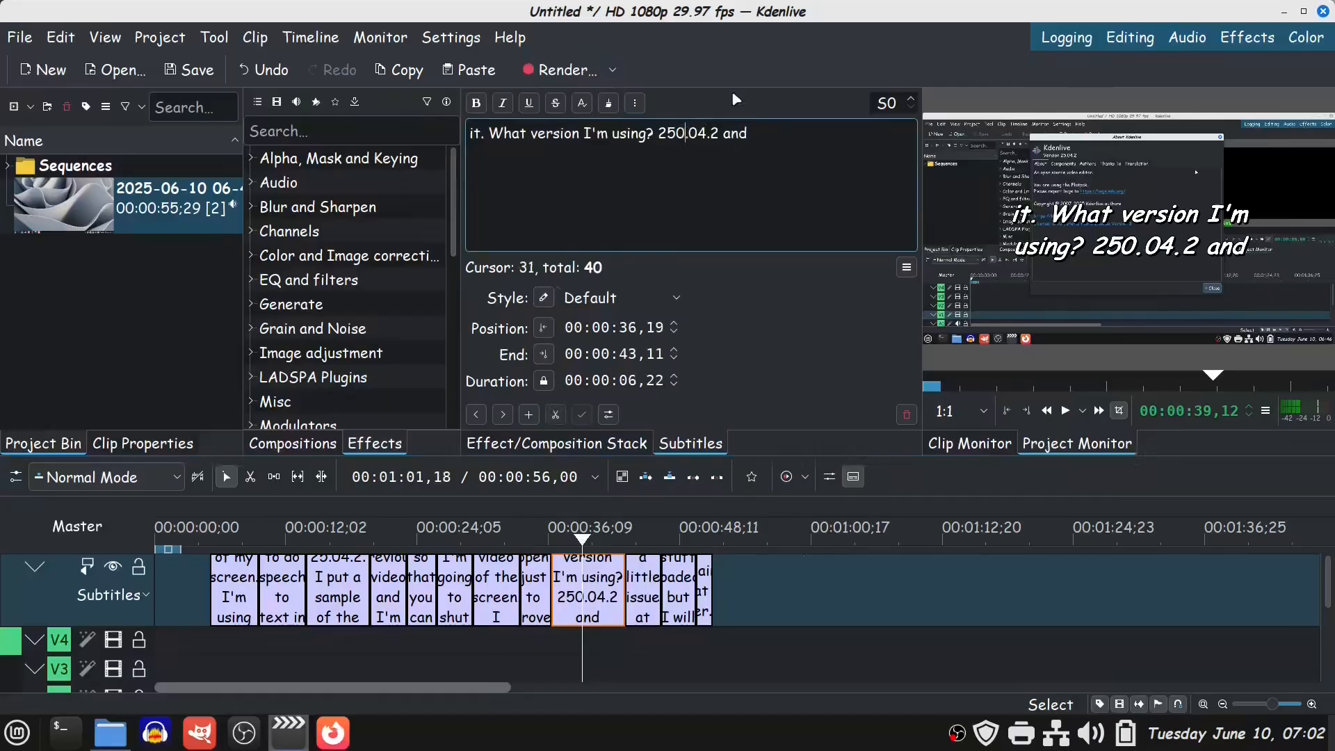
{"action": "key", "text": "BackSpace"}
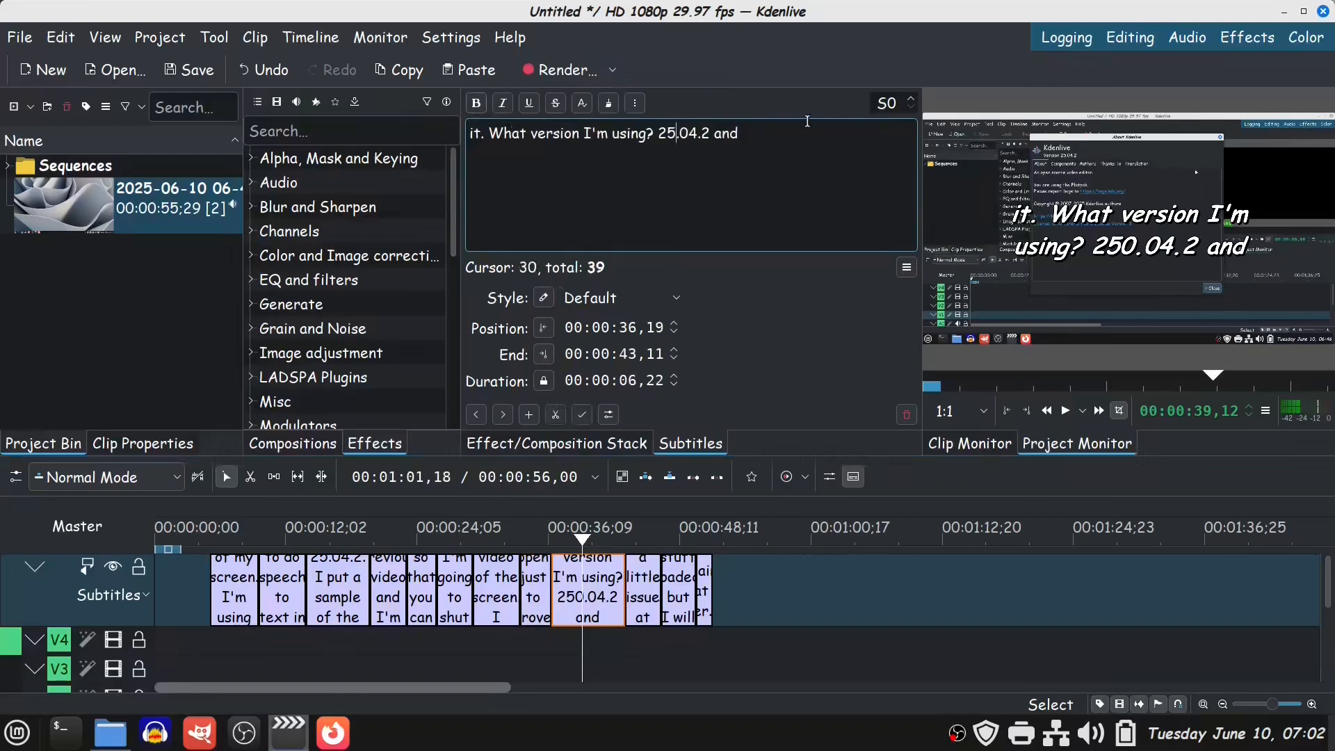
{"action": "left_click", "coordinate": [544, 298]}
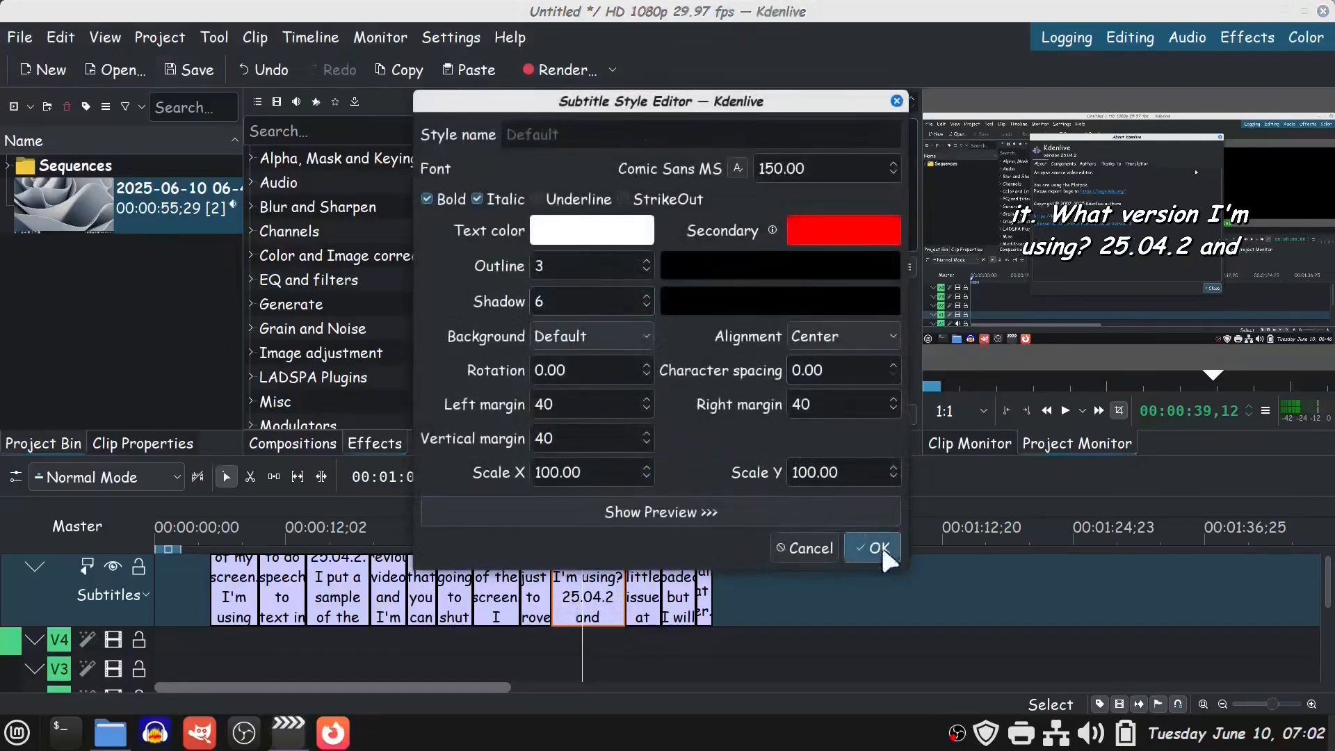
{"action": "left_click", "coordinate": [877, 550]}
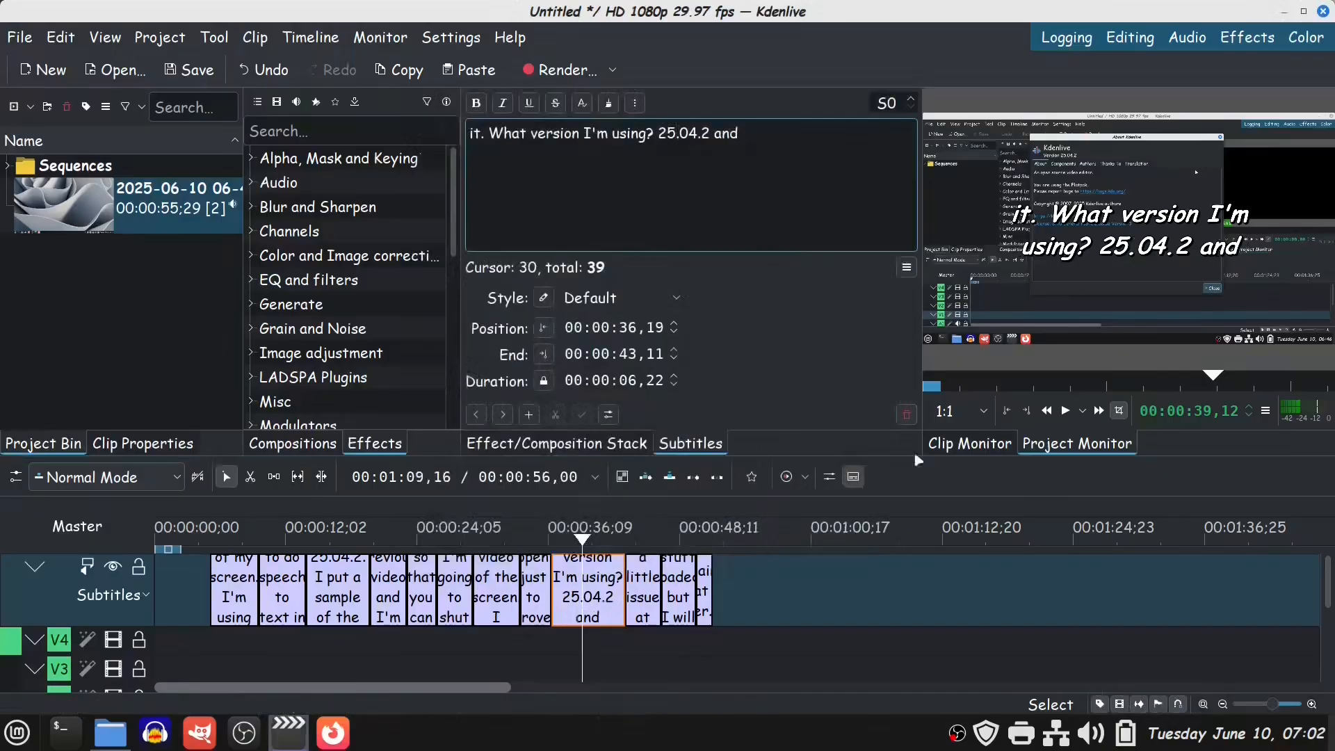
{"action": "left_click", "coordinate": [1065, 411]}
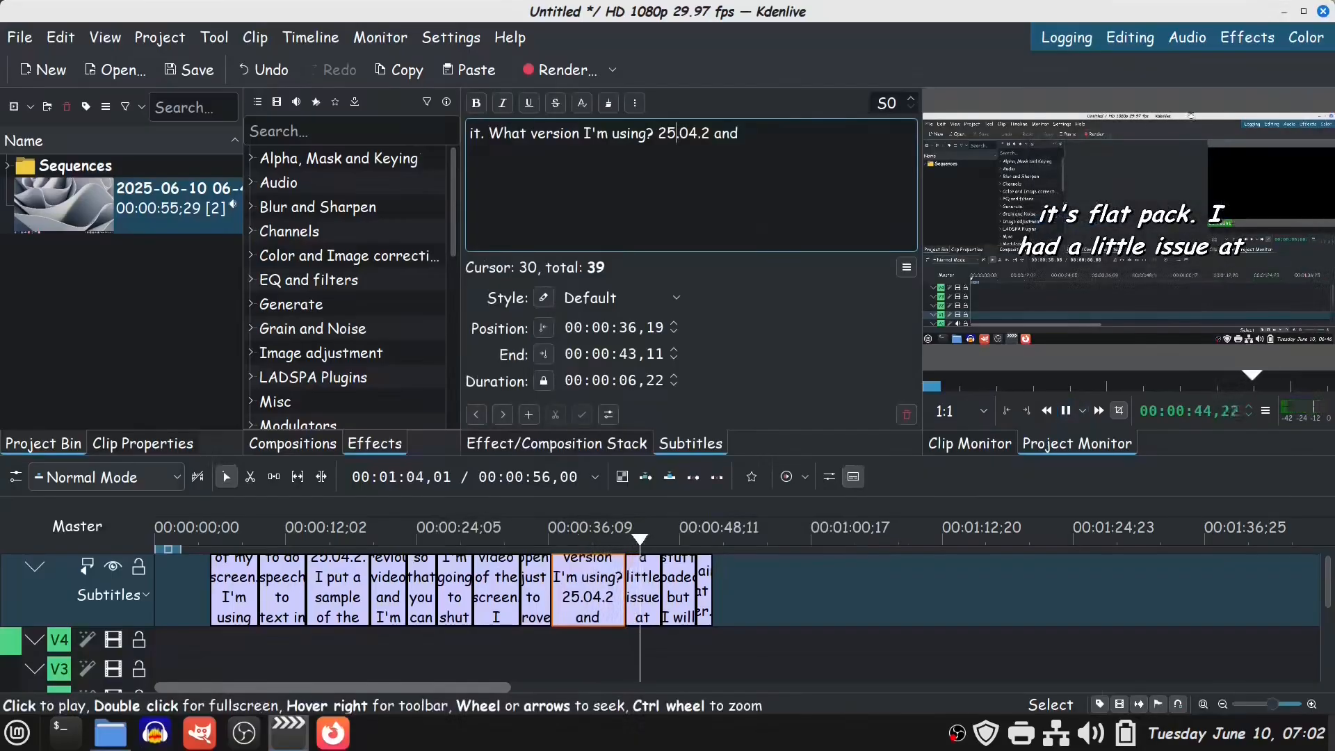
{"action": "mouse_move", "coordinate": [1314, 215]}
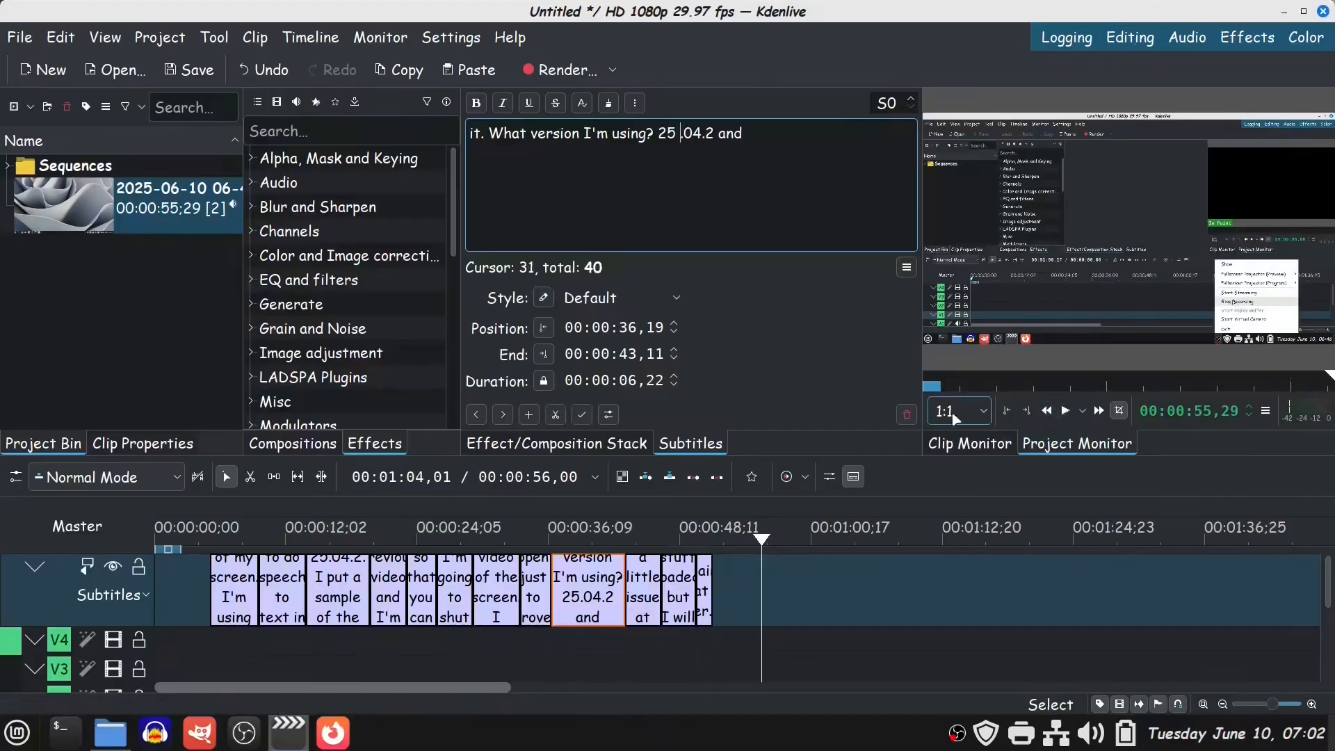
{"action": "left_click", "coordinate": [1098, 410]}
{"action": "mouse_move", "coordinate": [1328, 591]}
{"action": "left_mouse_down"}
{"action": "mouse_move", "coordinate": [1328, 667]}
{"action": "mouse_move", "coordinate": [1328, 606]}
{"action": "left_mouse_up"}
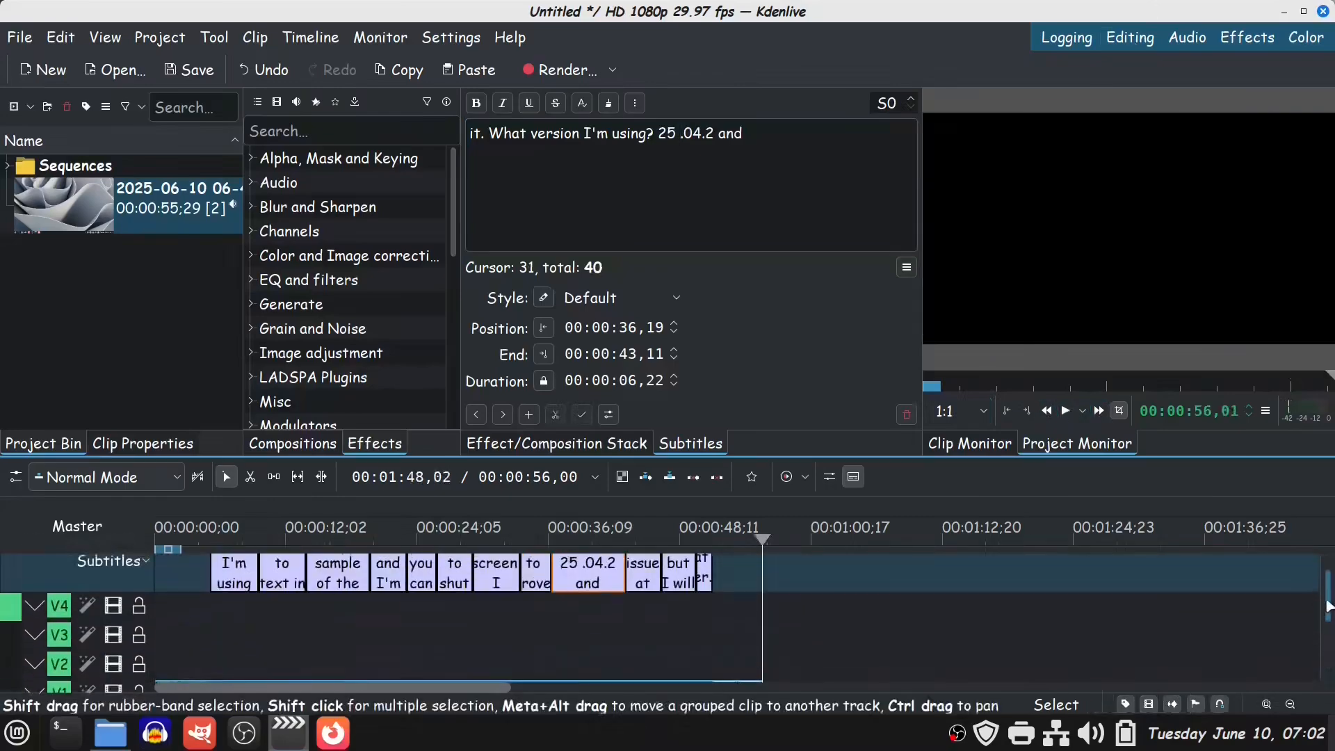
Set the Default subtitle style's text color to the custom green #73DA1C from the first subtitle.
{"action": "left_click", "coordinate": [235, 572]}
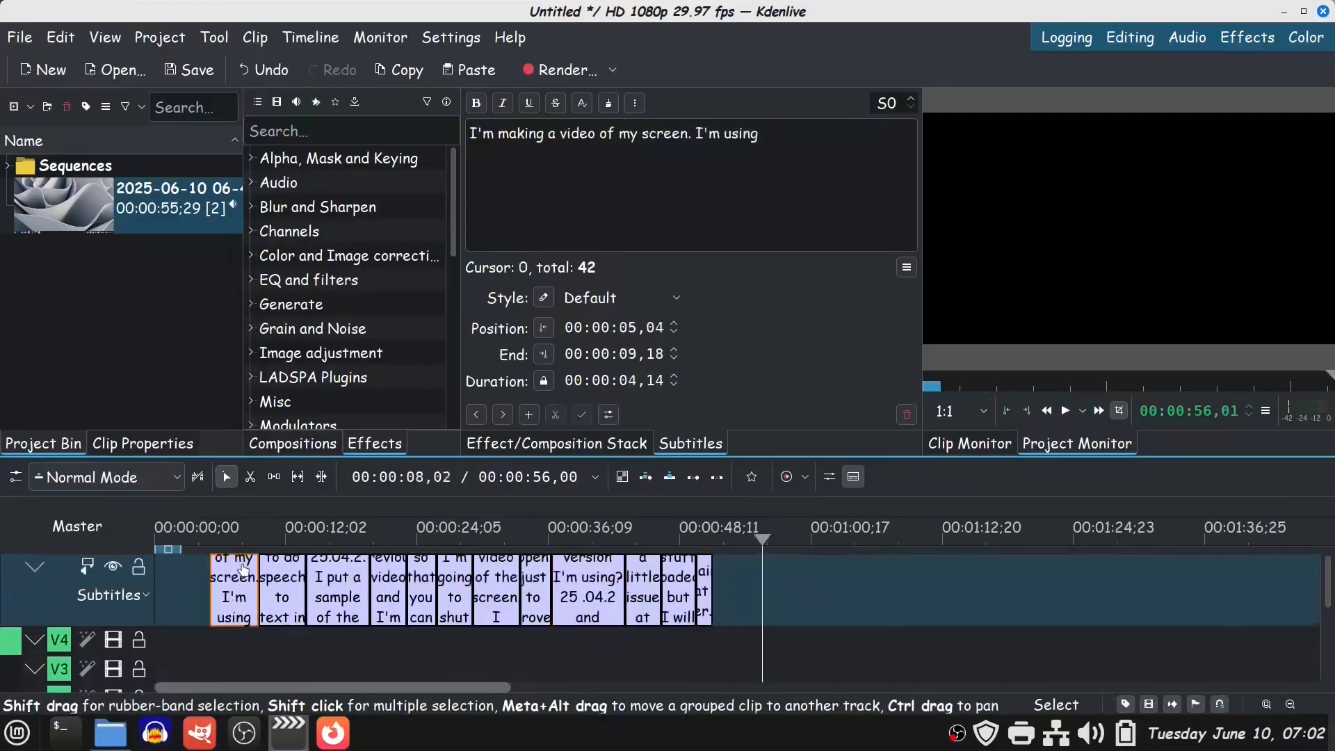
{"action": "left_click", "coordinate": [545, 298]}
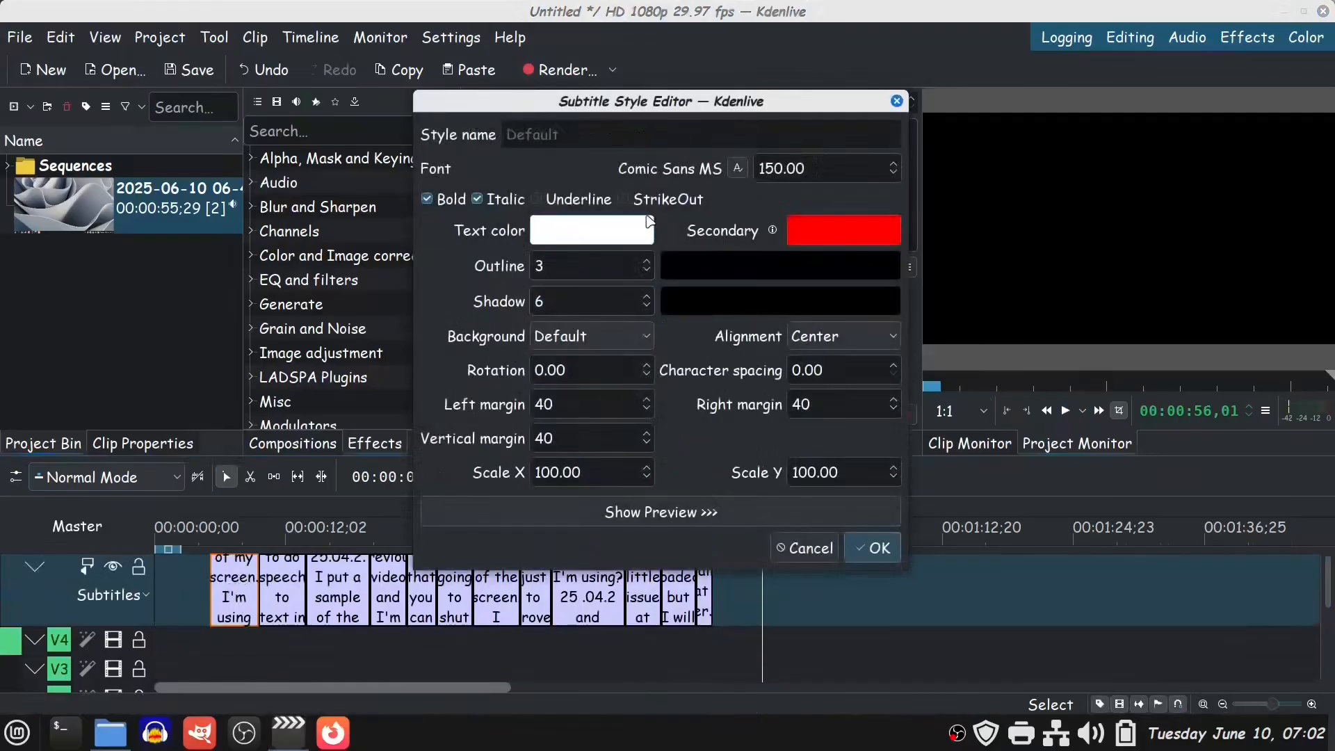
{"action": "left_click", "coordinate": [827, 549]}
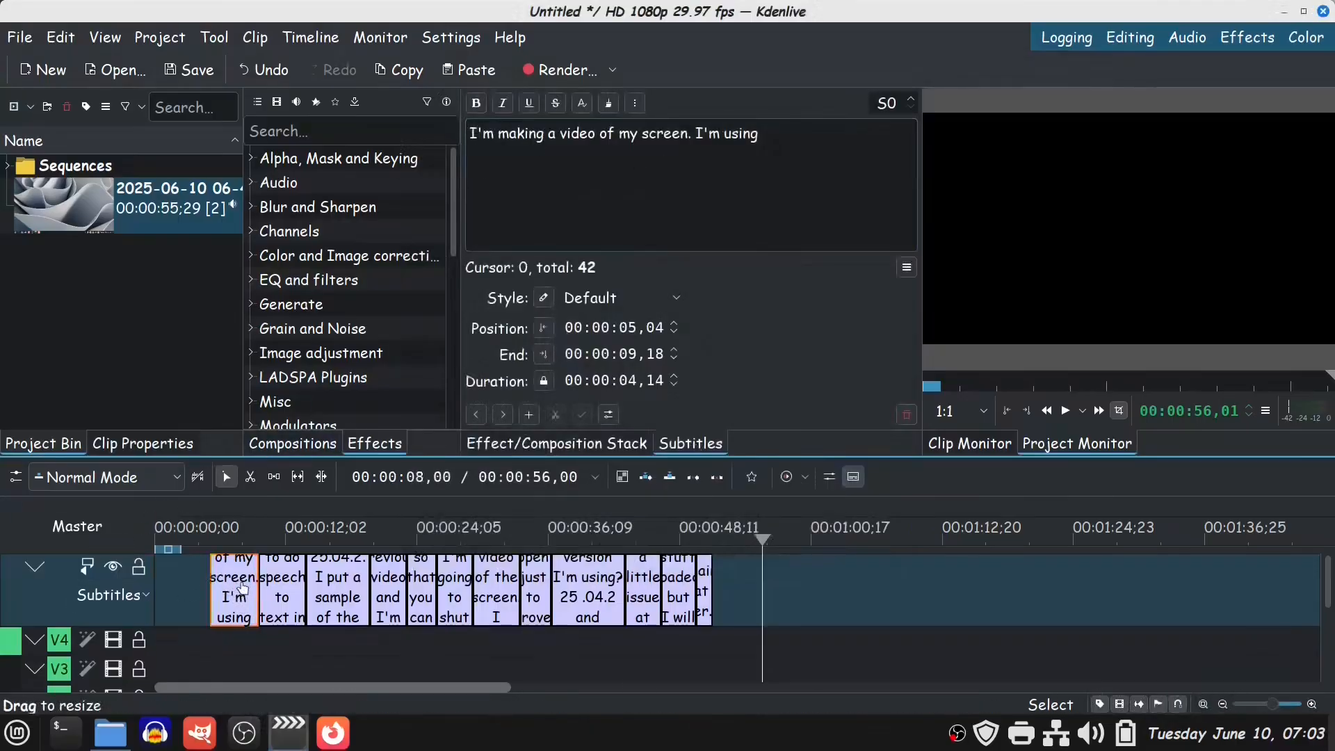
{"action": "left_click", "coordinate": [544, 299]}
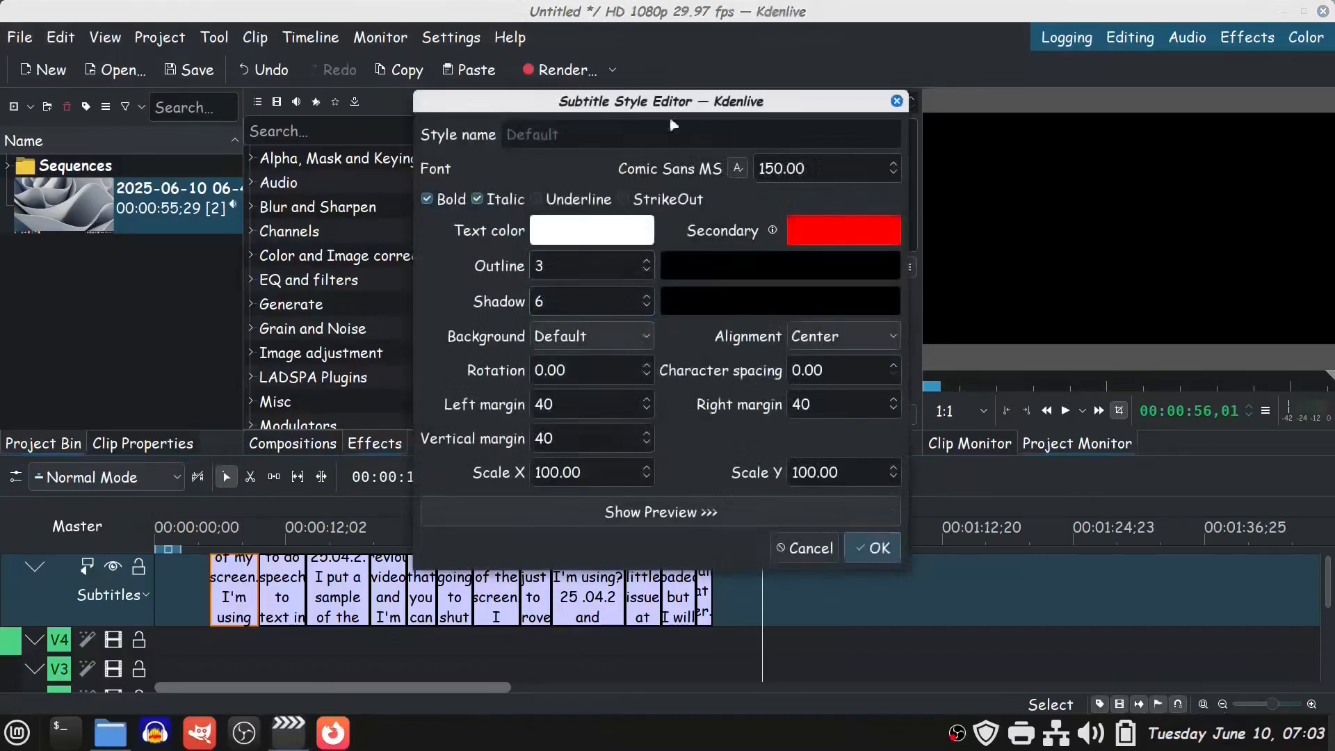
{"action": "left_click", "coordinate": [588, 231]}
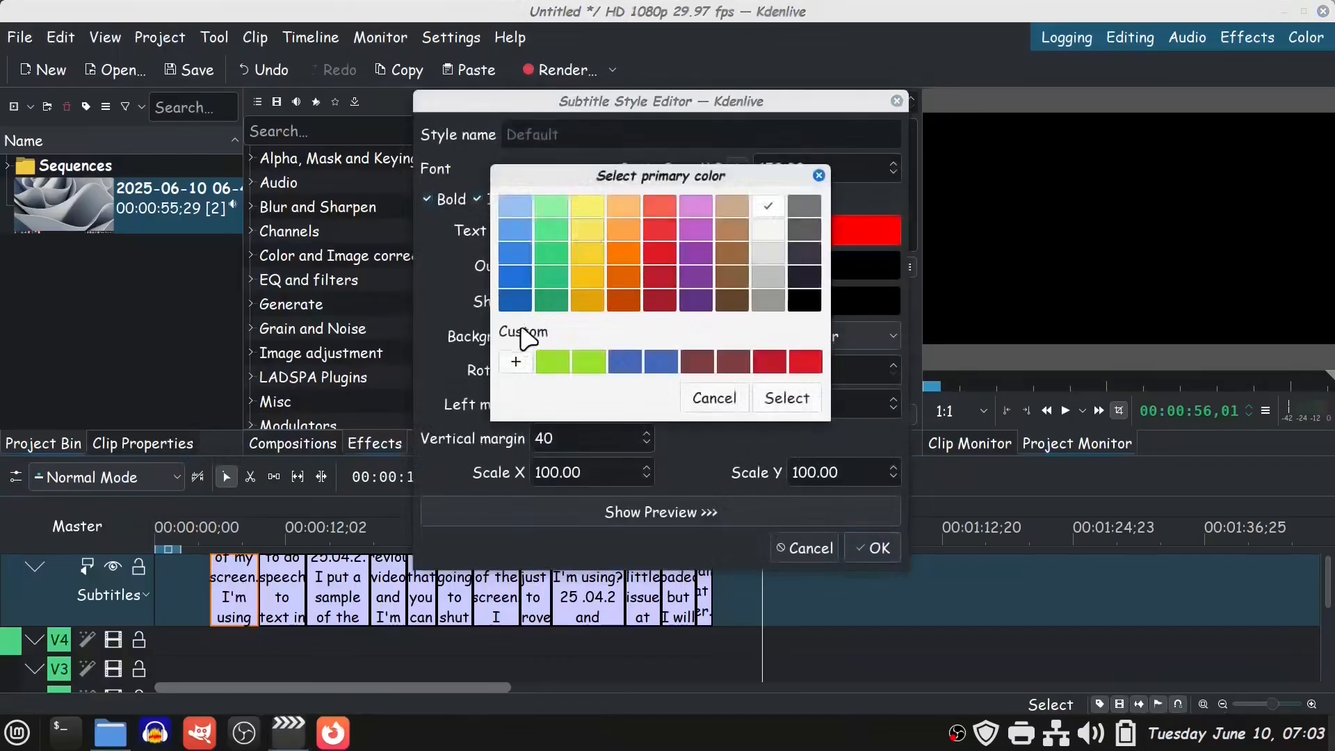
{"action": "left_click", "coordinate": [516, 362]}
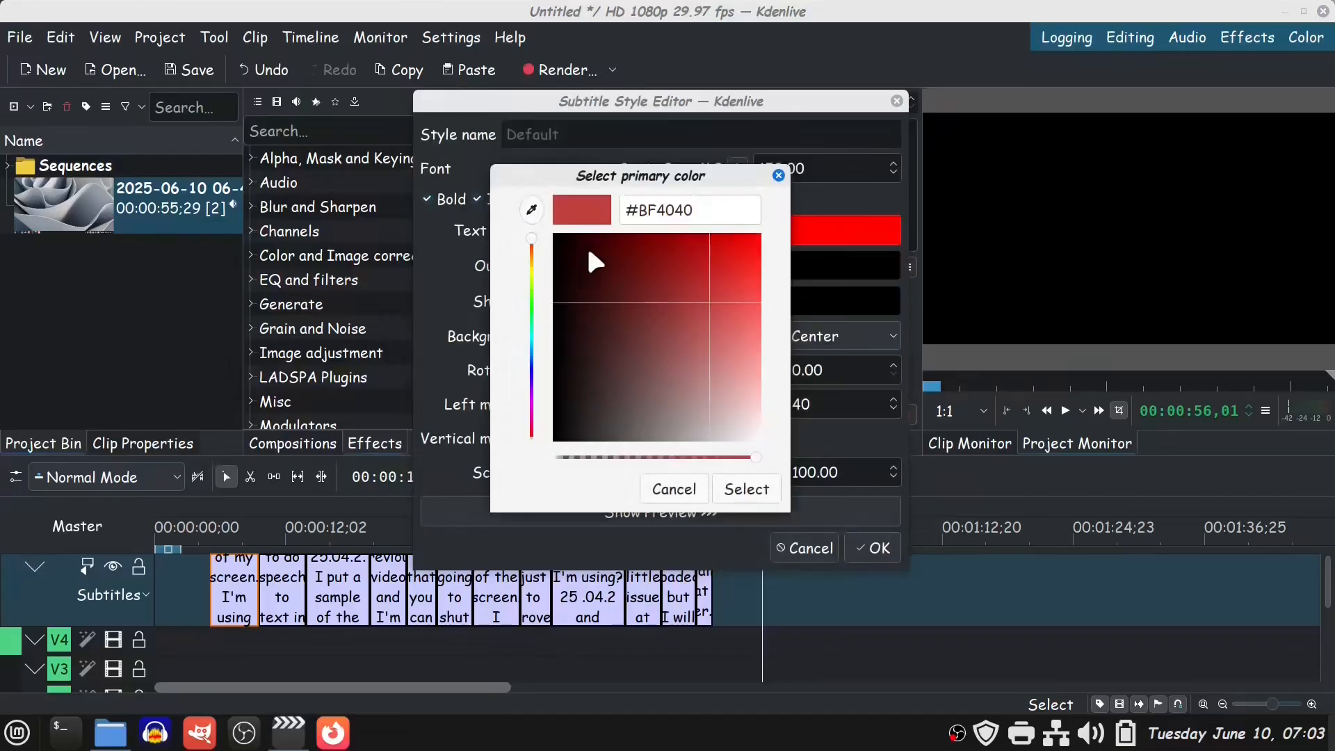
{"action": "left_click_drag", "start_coordinate": [528, 297], "coordinate": [530, 291]}
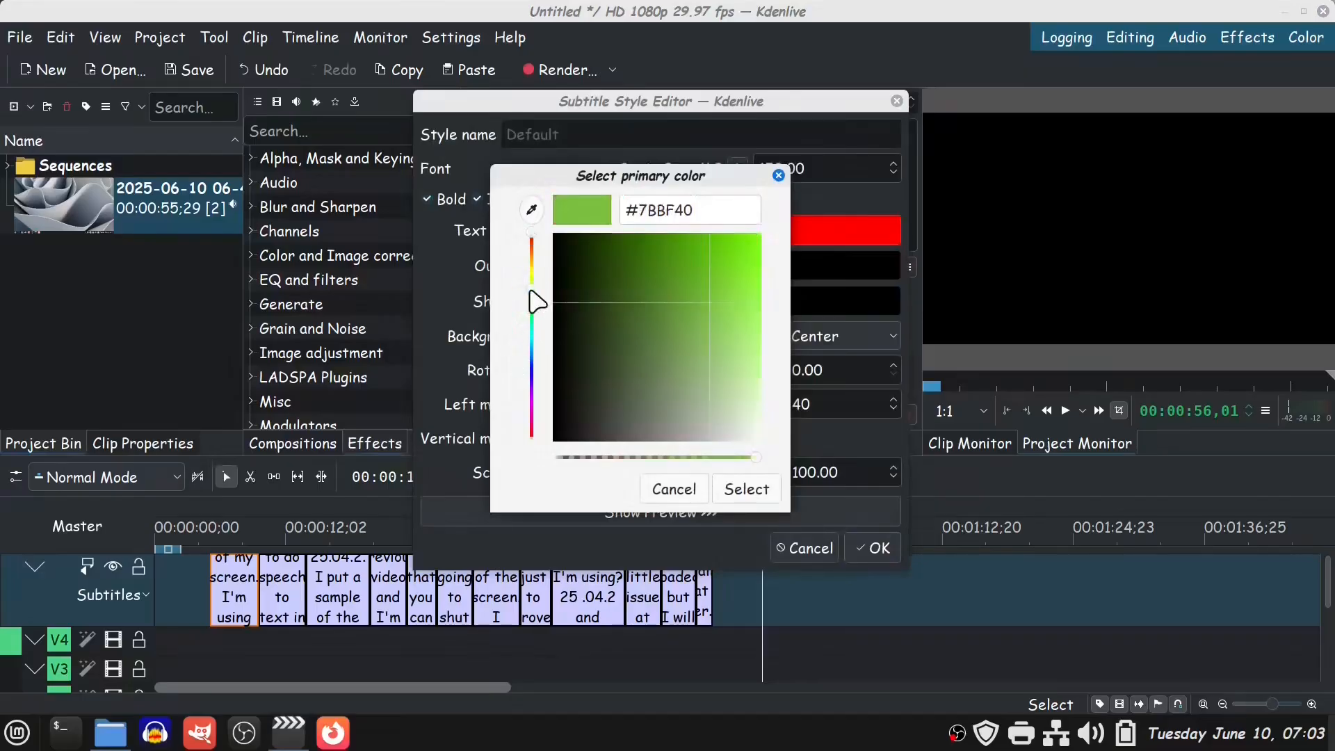
{"action": "left_click", "coordinate": [731, 260]}
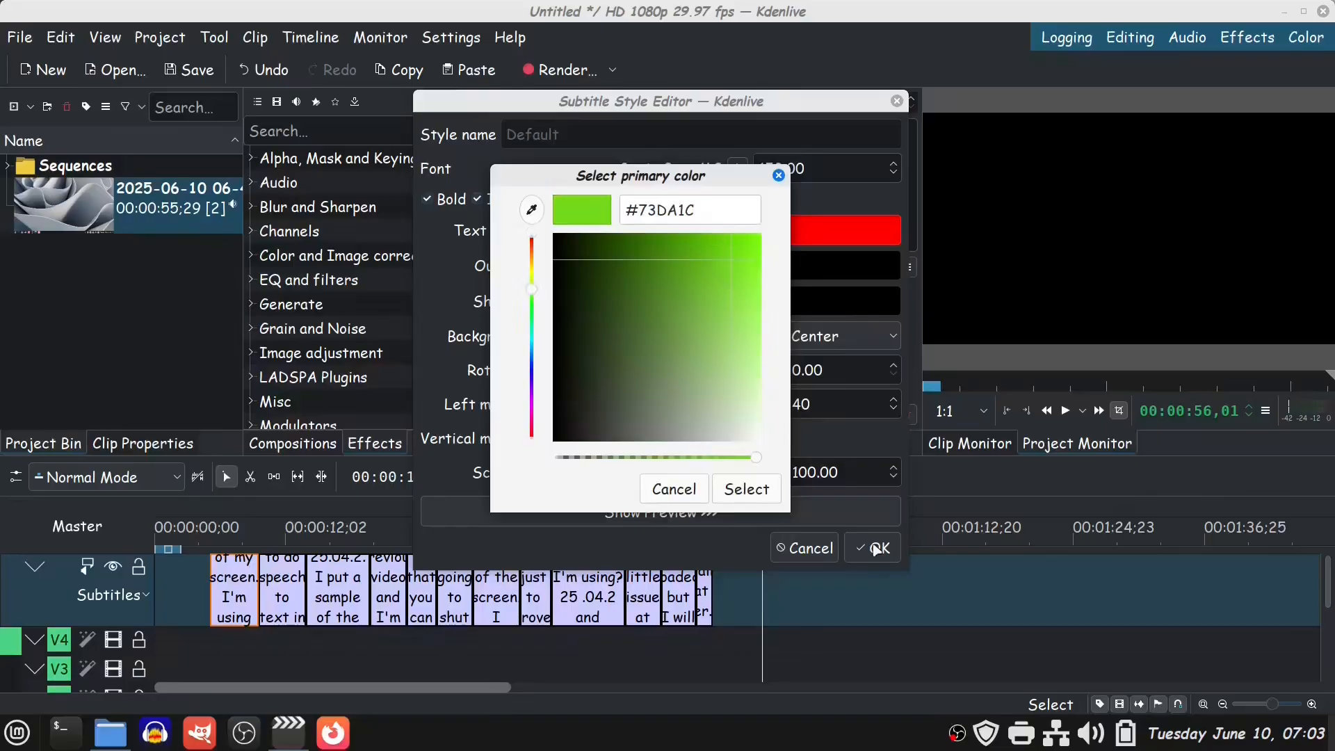
{"action": "left_click", "coordinate": [747, 489]}
{"action": "left_click", "coordinate": [877, 549]}
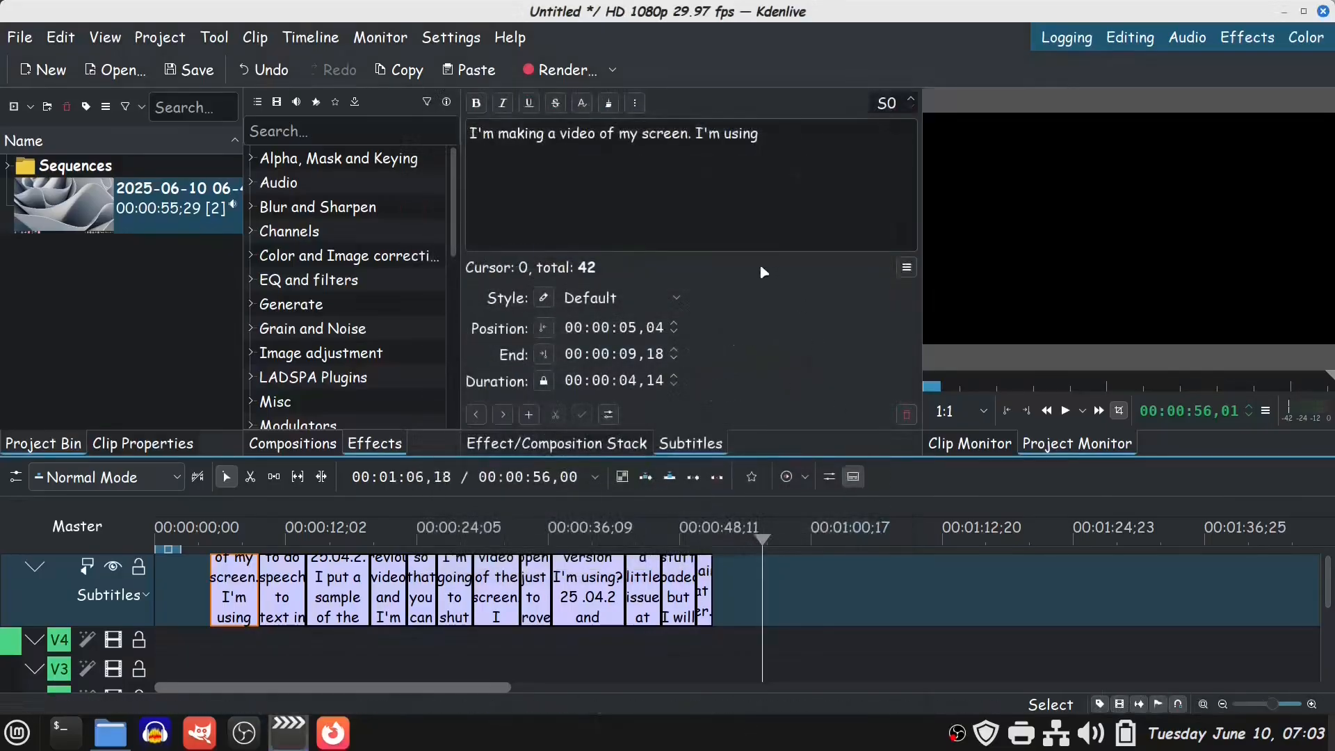
Play the sequence from the first subtitle to check the green text, and pause it.
{"action": "left_click", "coordinate": [234, 528]}
{"action": "key", "text": "space"}
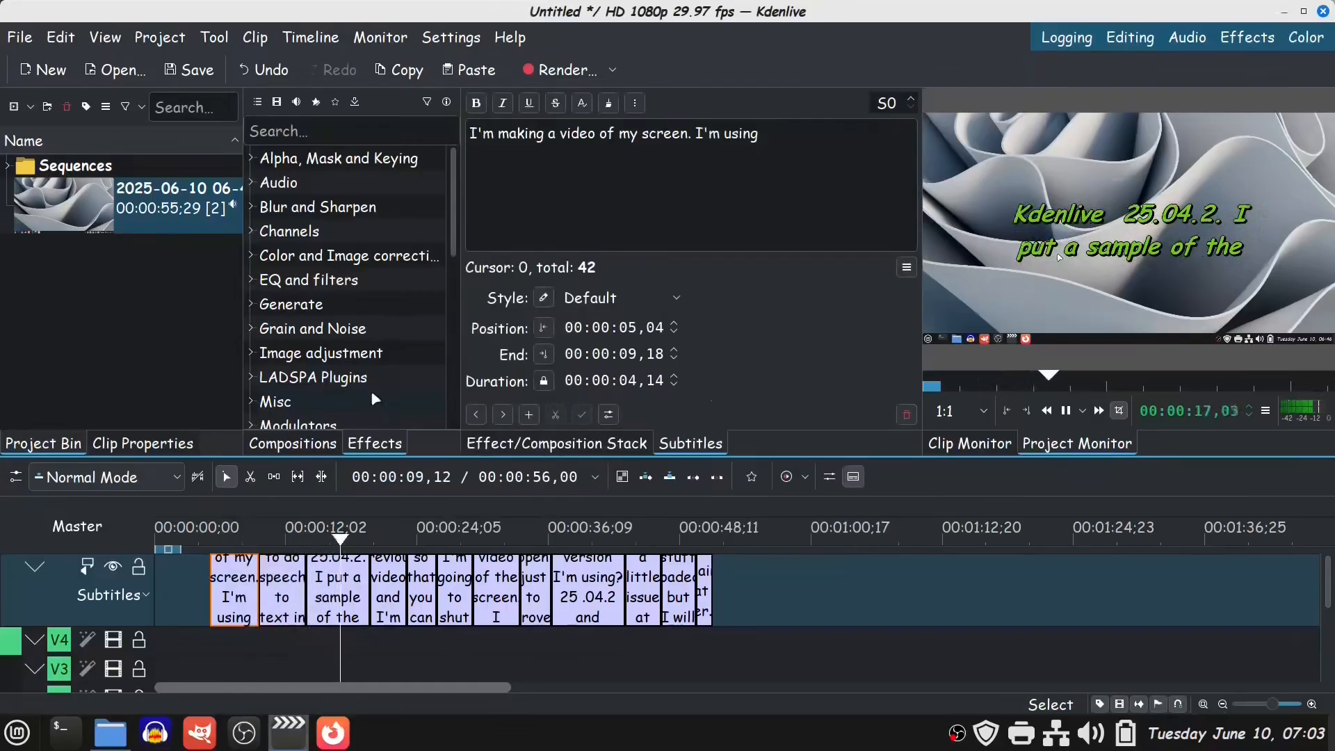
{"action": "key", "text": "space"}
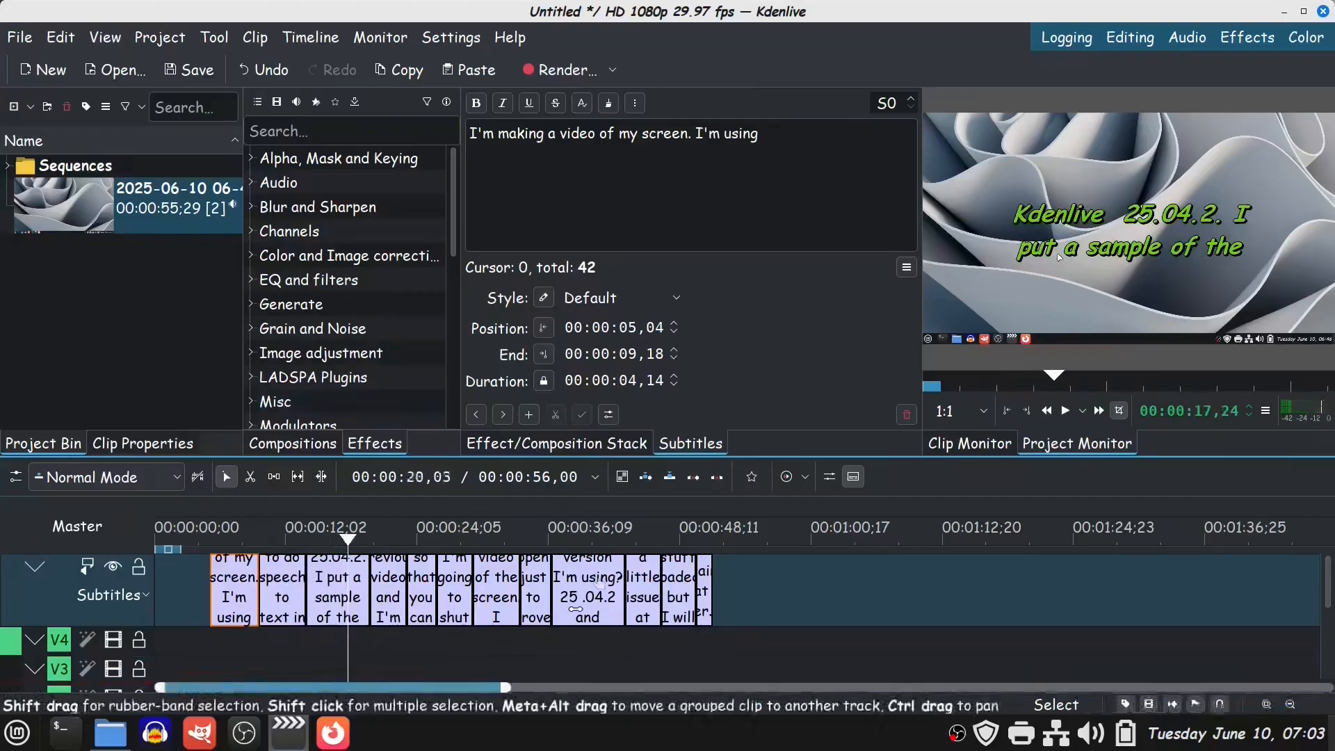
Mute audio track A1 and play the sequence from its start to check the subtitles without sound, pausing at the second subtitle.
{"action": "left_click_drag", "start_coordinate": [1330, 595], "coordinate": [1329, 645]}
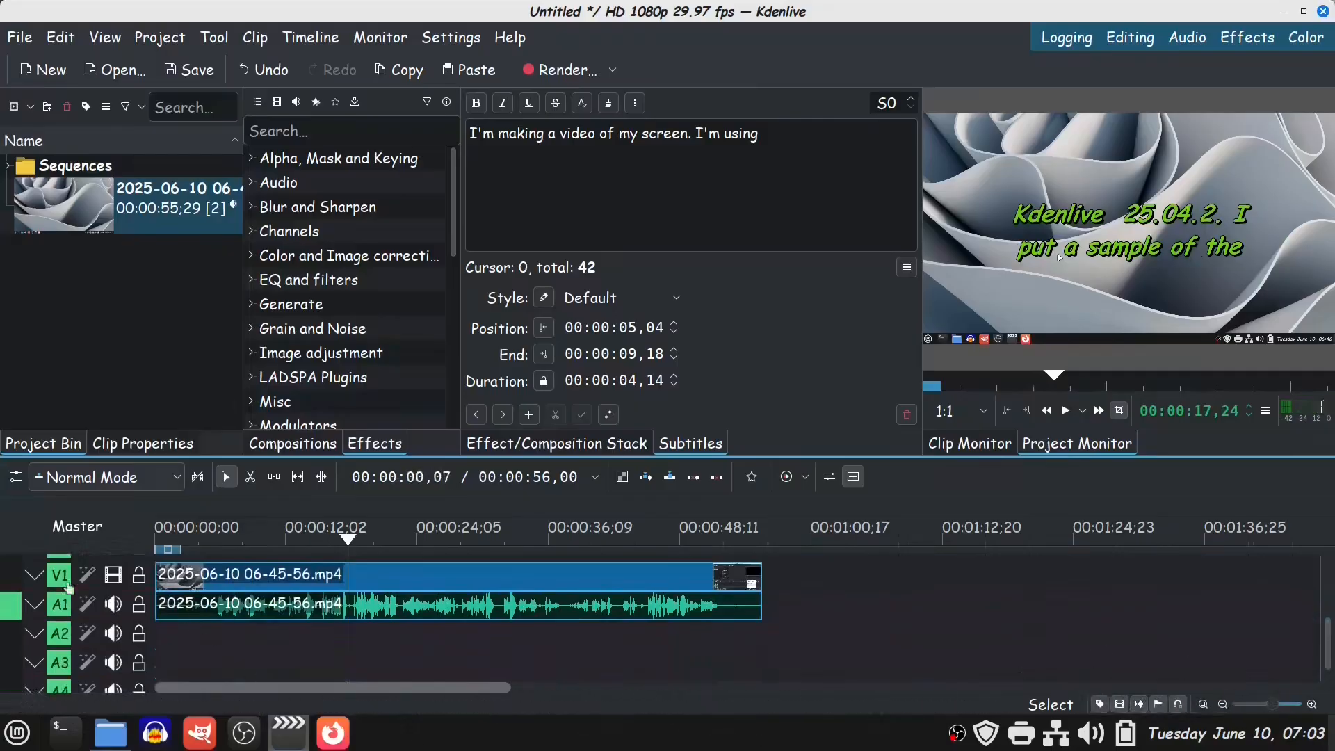
{"action": "left_click", "coordinate": [113, 604]}
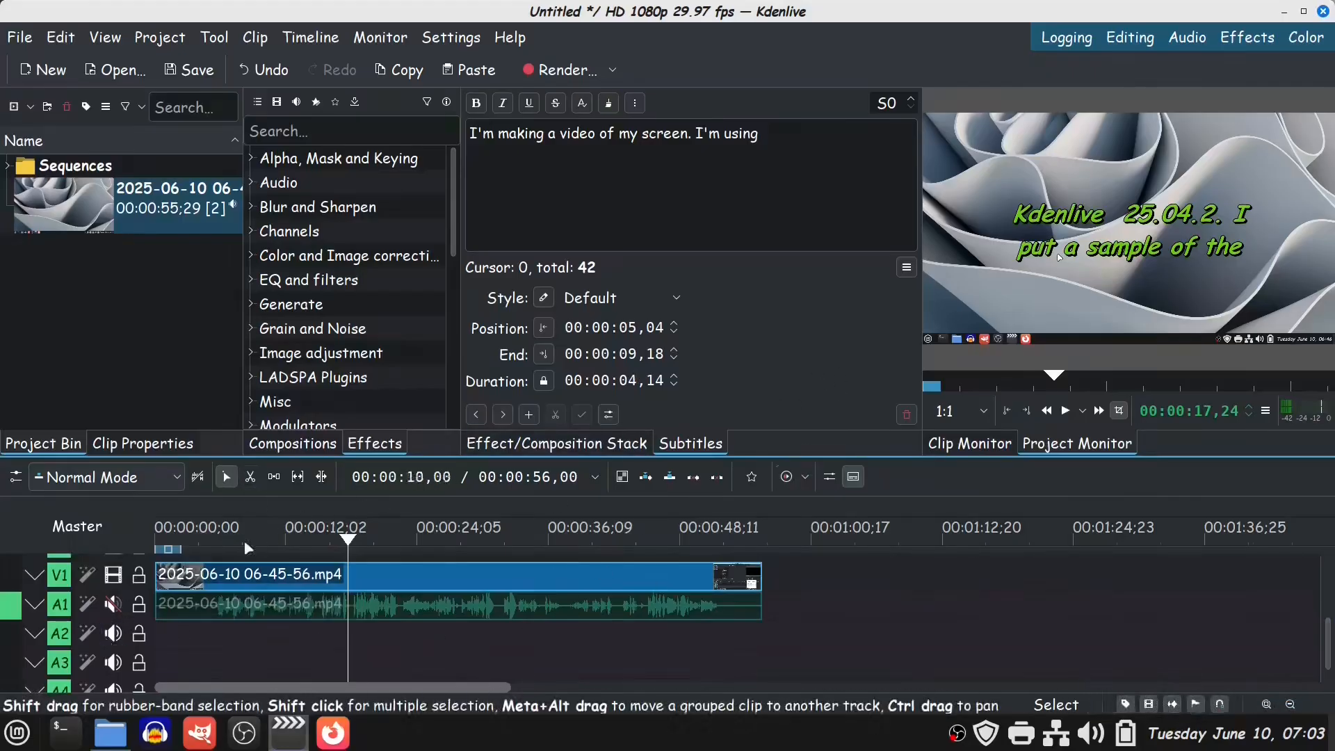
{"action": "left_click", "coordinate": [190, 583]}
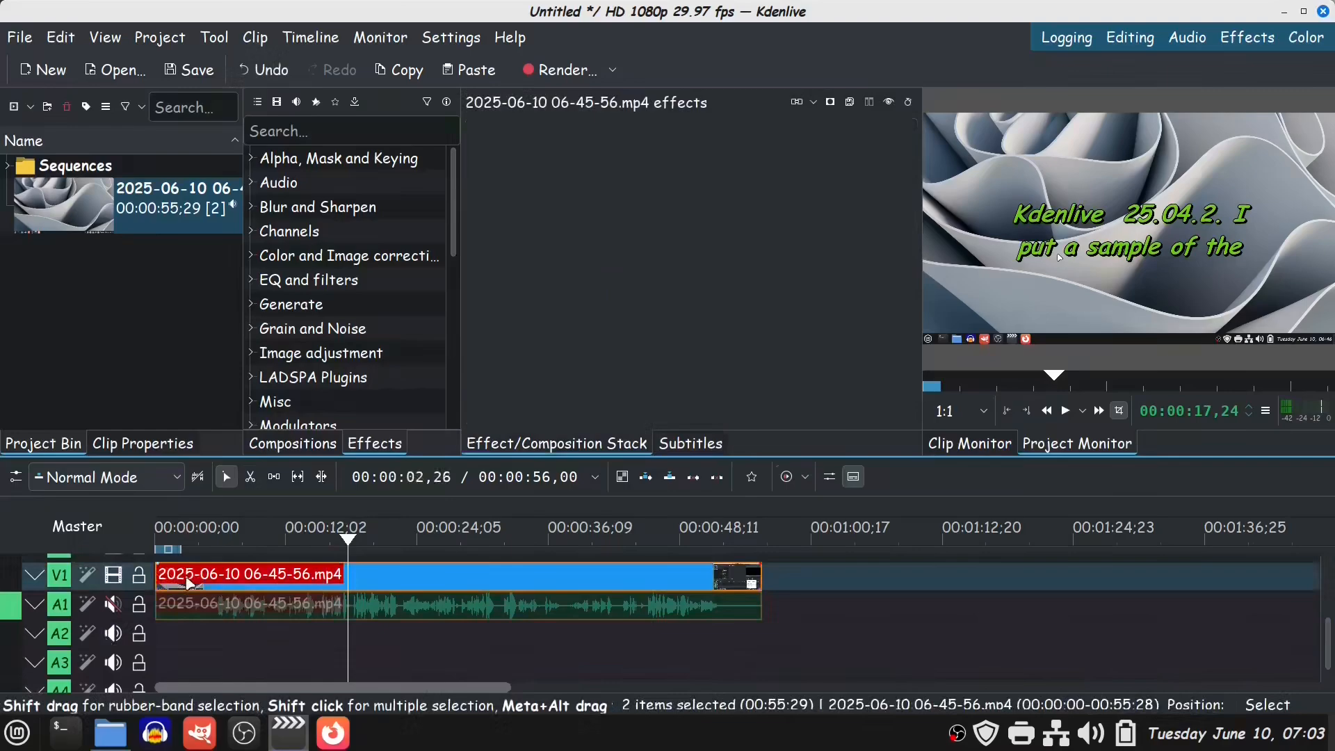
{"action": "key", "text": "Home"}
{"action": "key", "text": "space"}
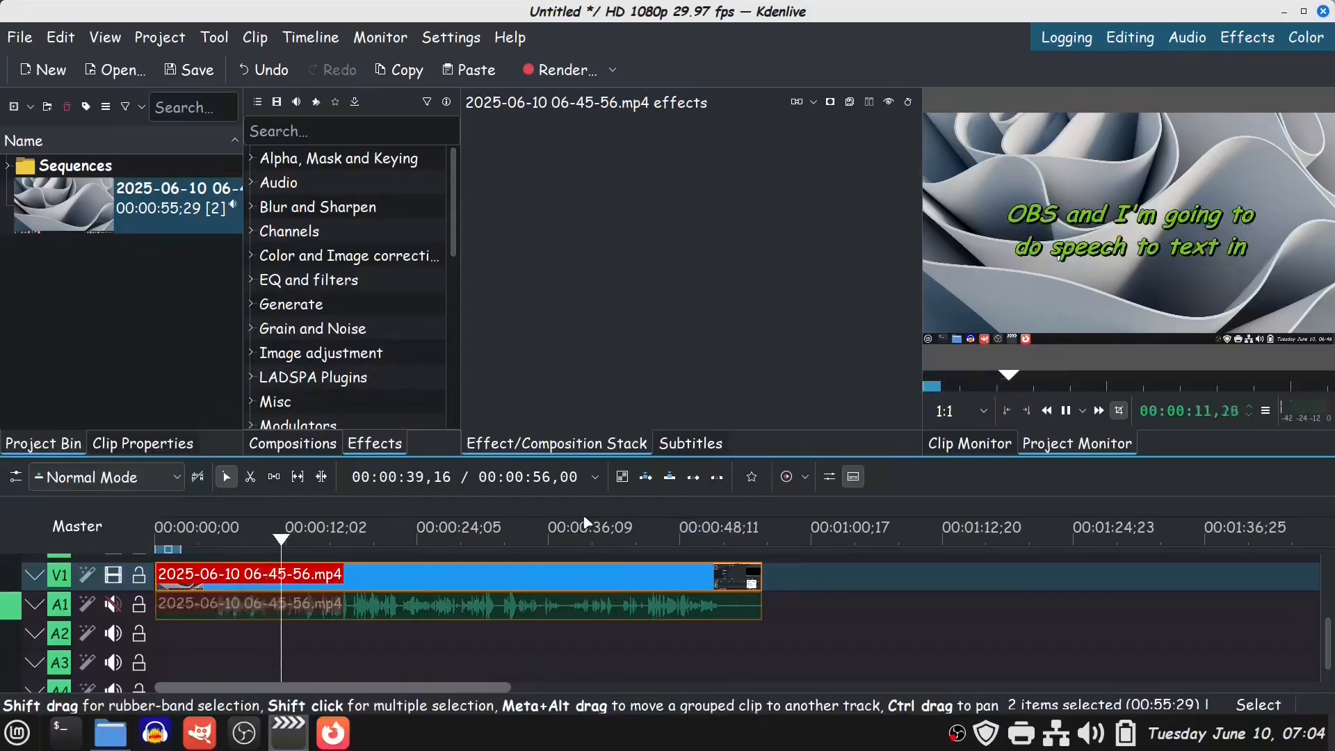
{"action": "key", "text": "space"}
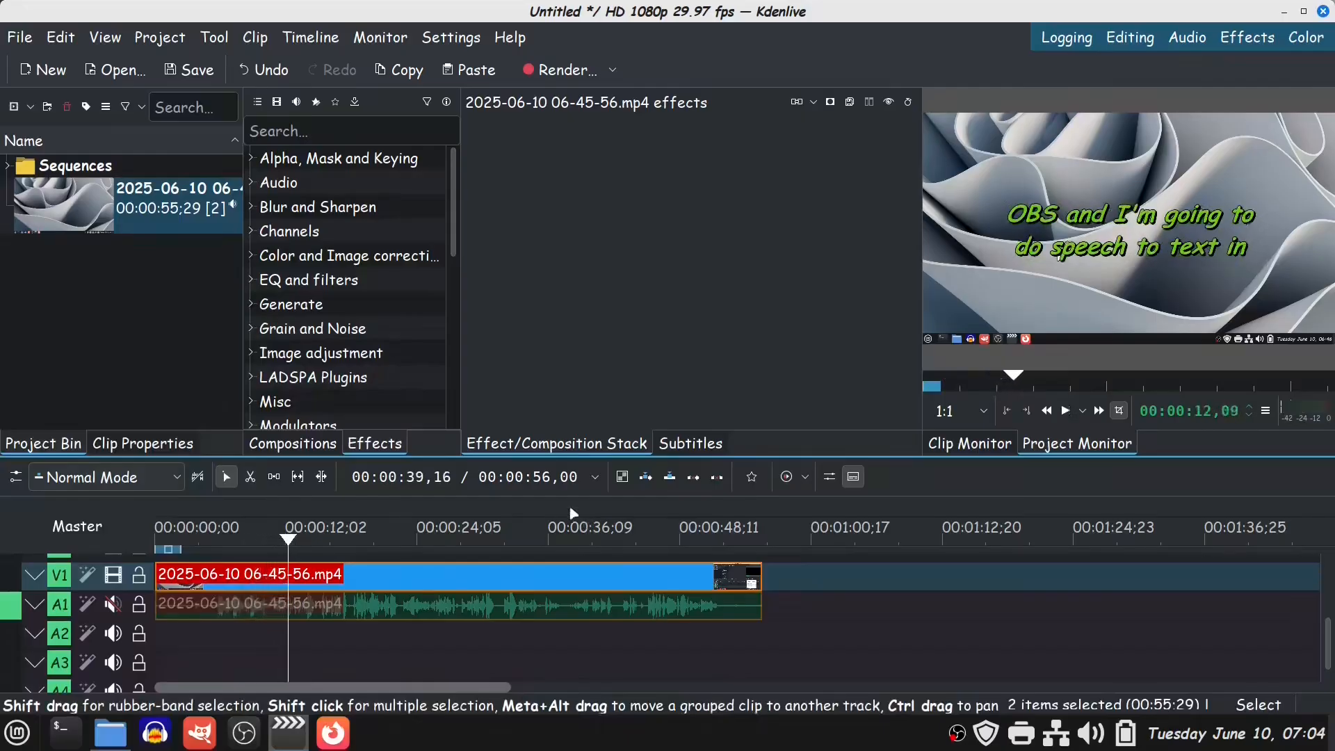
Change the Default subtitle style's text color to the custom red #E91313 and play a short stretch to check it.
{"action": "left_click", "coordinate": [690, 445]}
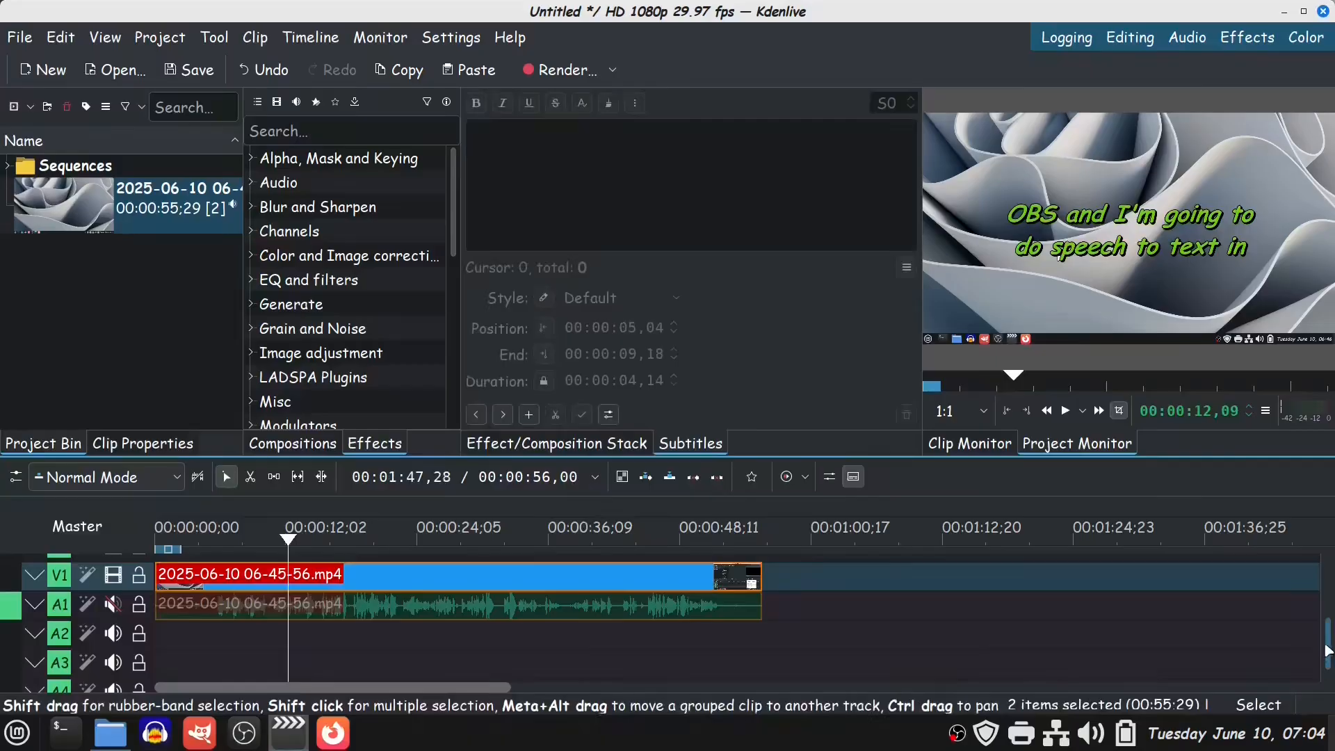
{"action": "scroll", "coordinate": [1329, 650], "scroll_direction": "up", "scroll_amount": 3}
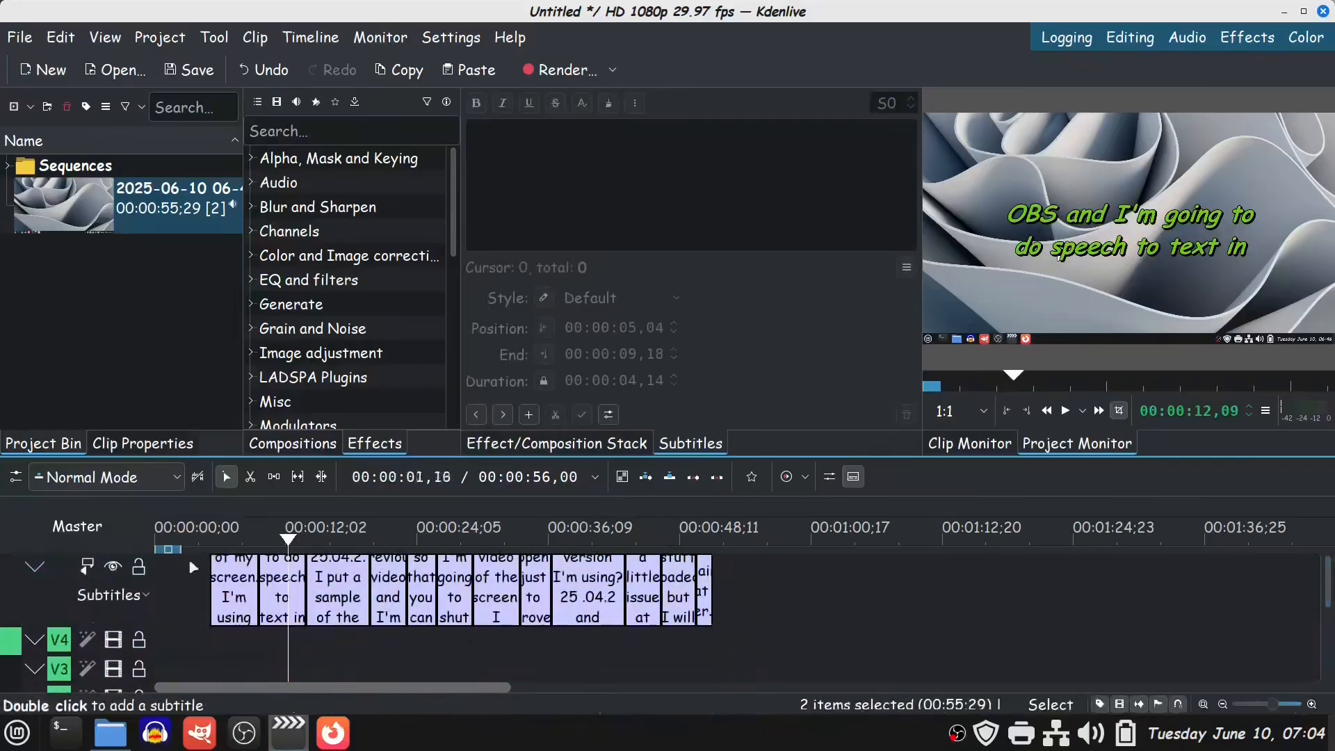
{"action": "left_click", "coordinate": [237, 589]}
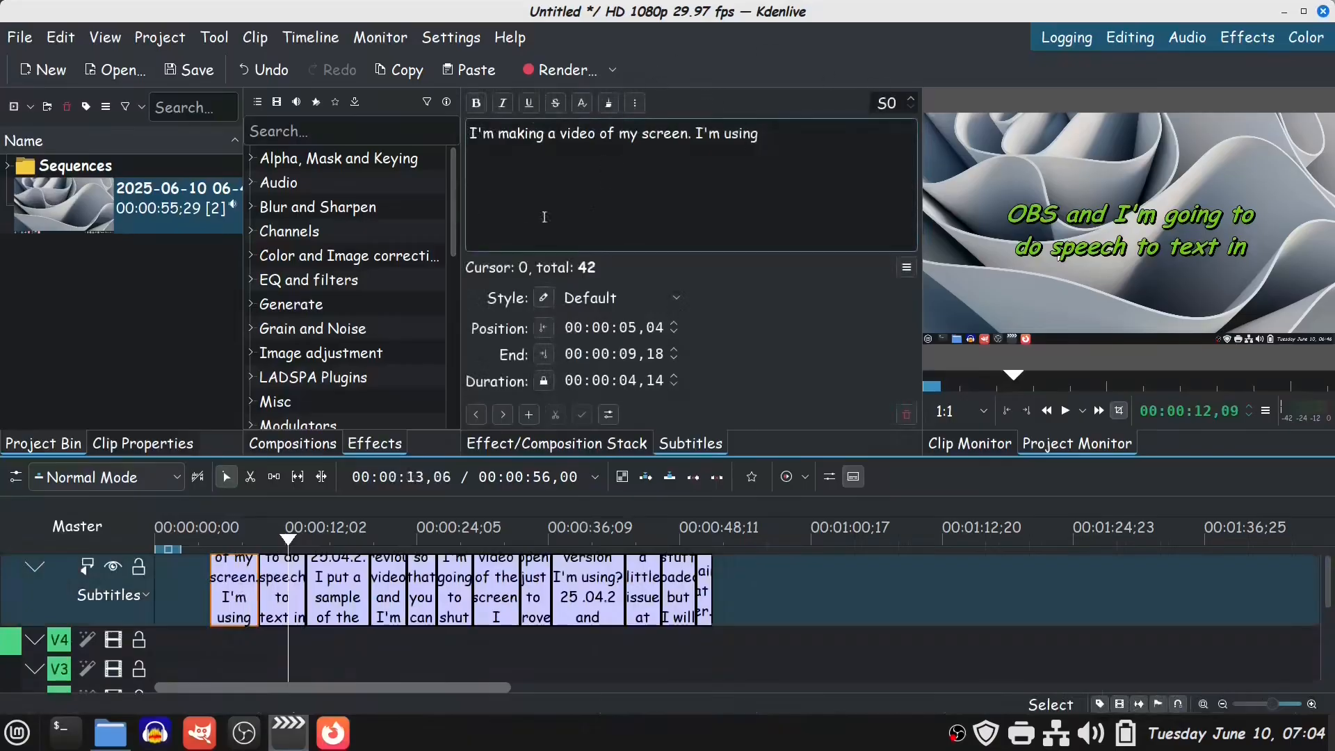
{"action": "left_click", "coordinate": [543, 298]}
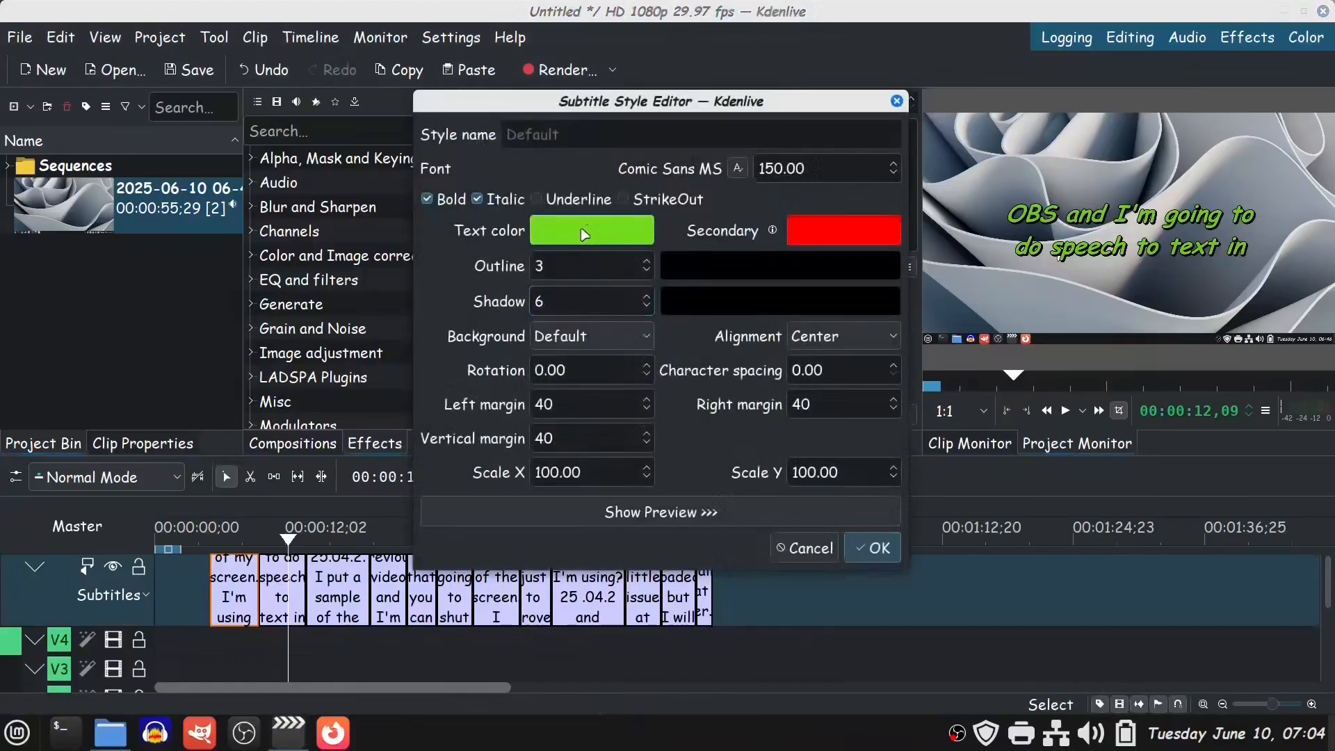
{"action": "left_click", "coordinate": [582, 240]}
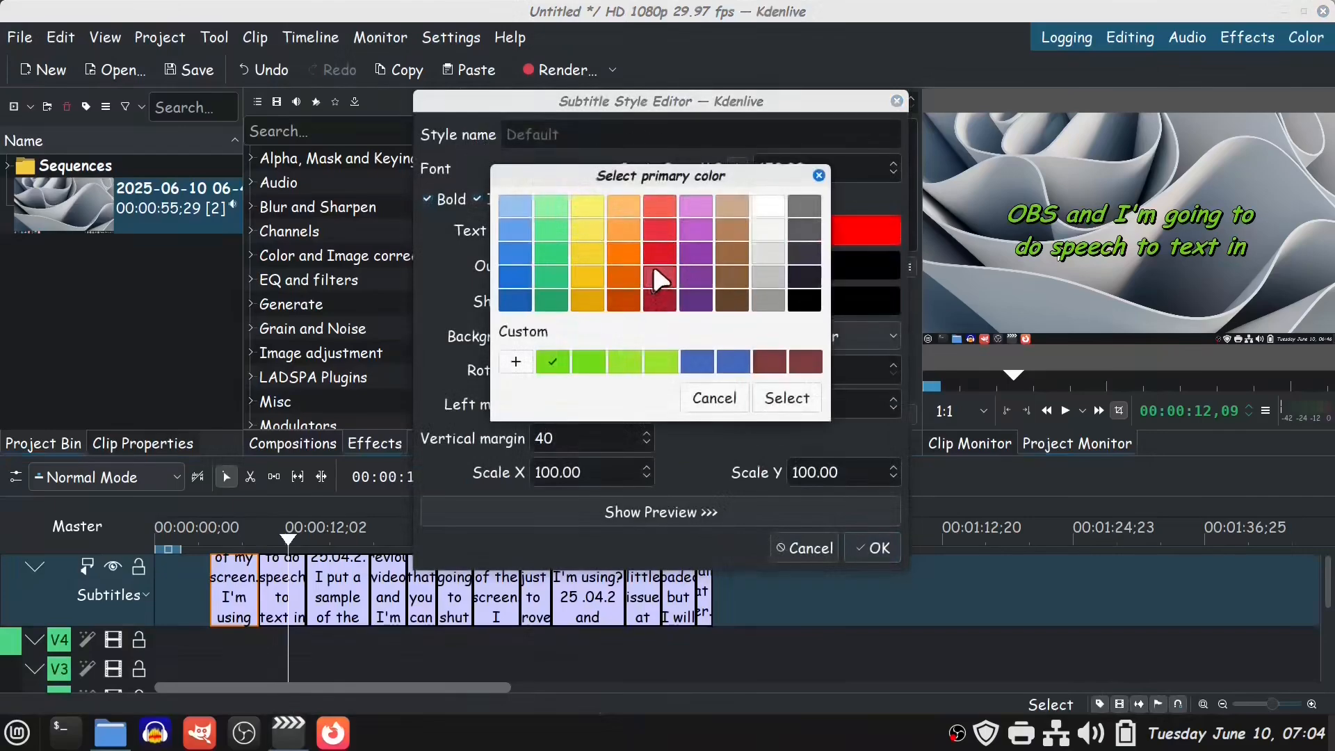
{"action": "left_click", "coordinate": [517, 363]}
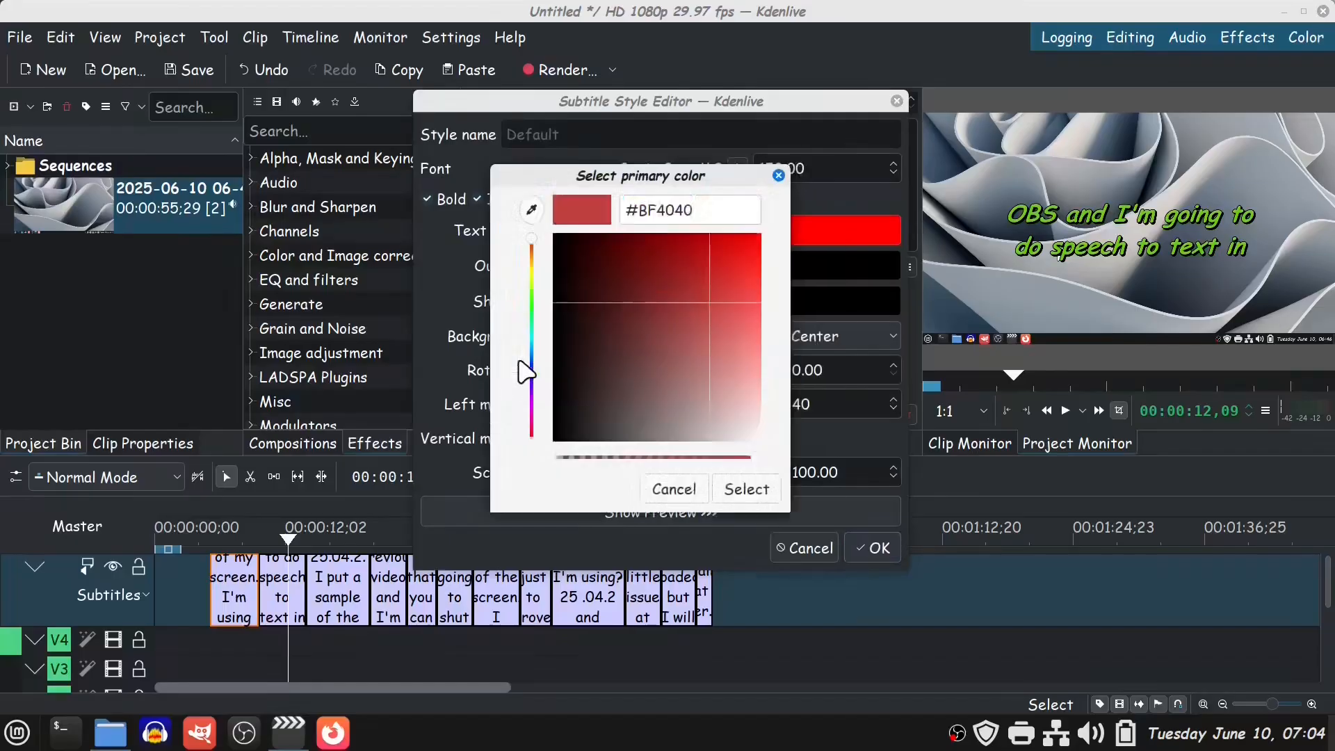
{"action": "left_click", "coordinate": [744, 250]}
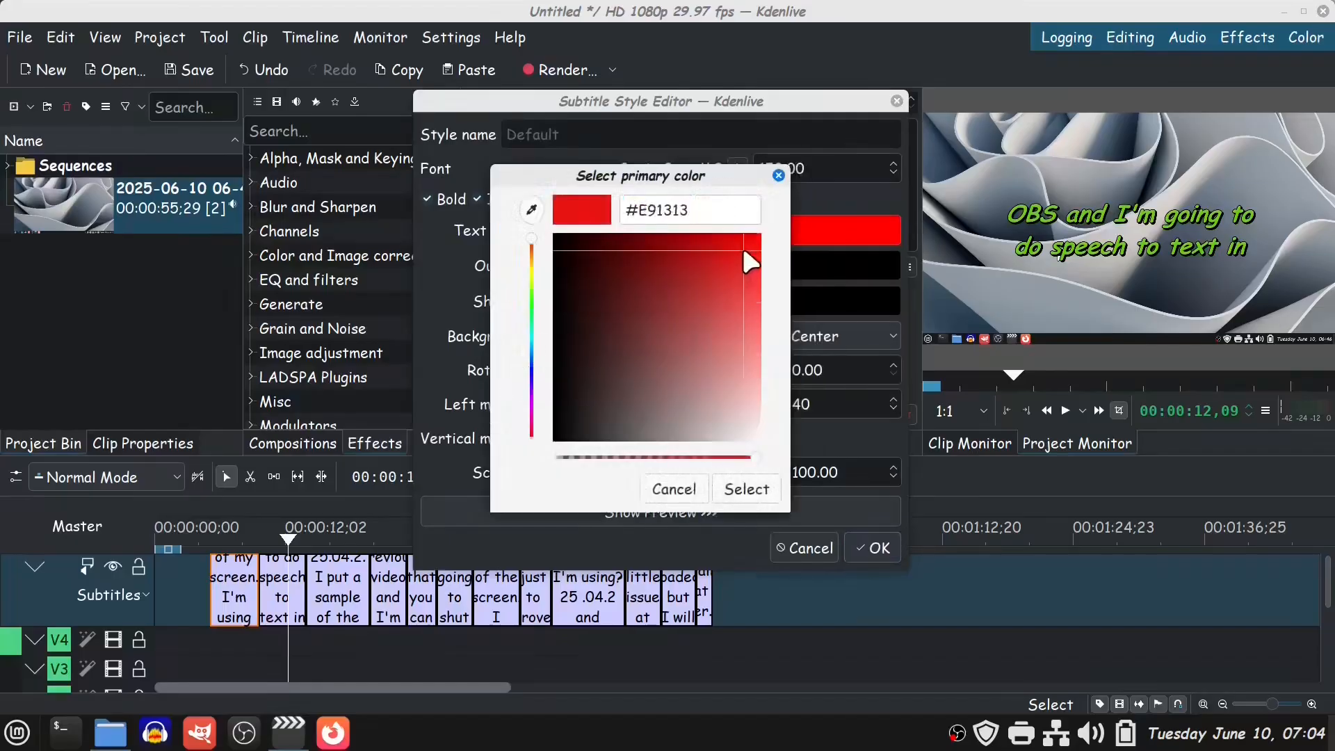
{"action": "left_click", "coordinate": [754, 488]}
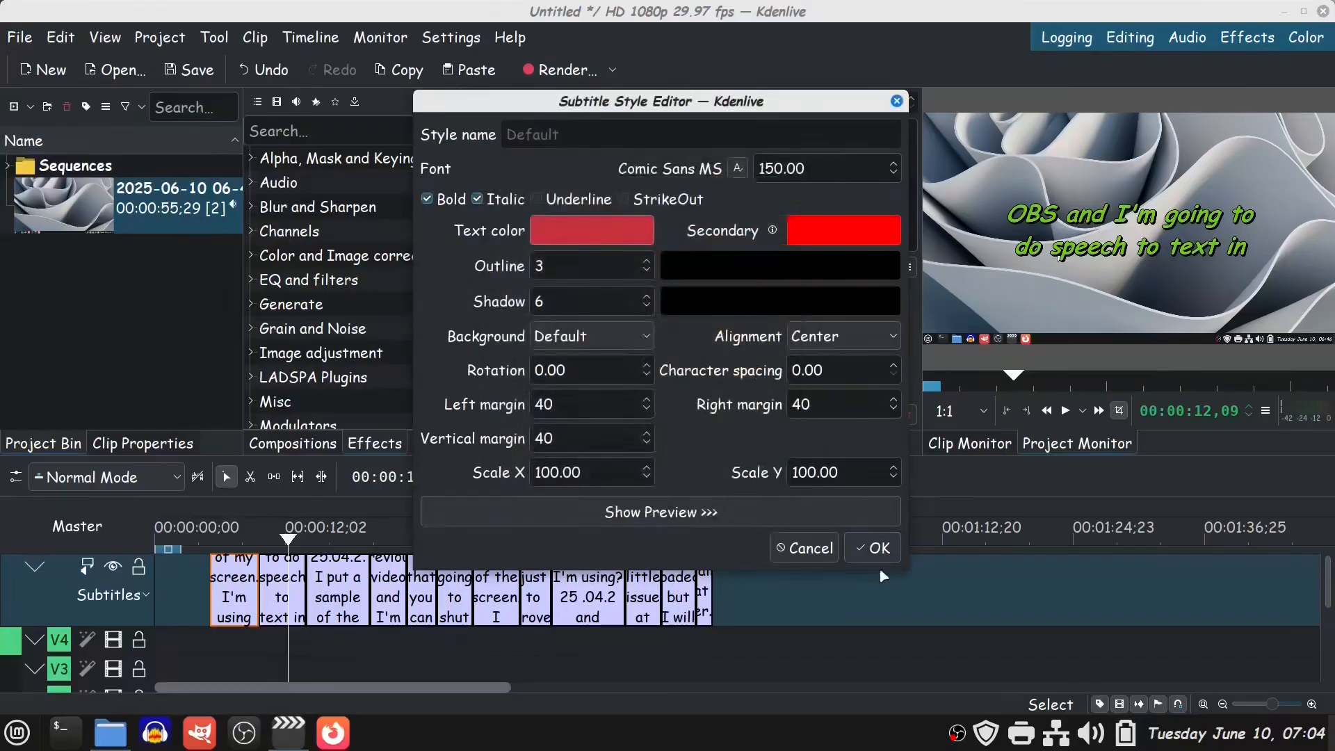
{"action": "left_click", "coordinate": [879, 548]}
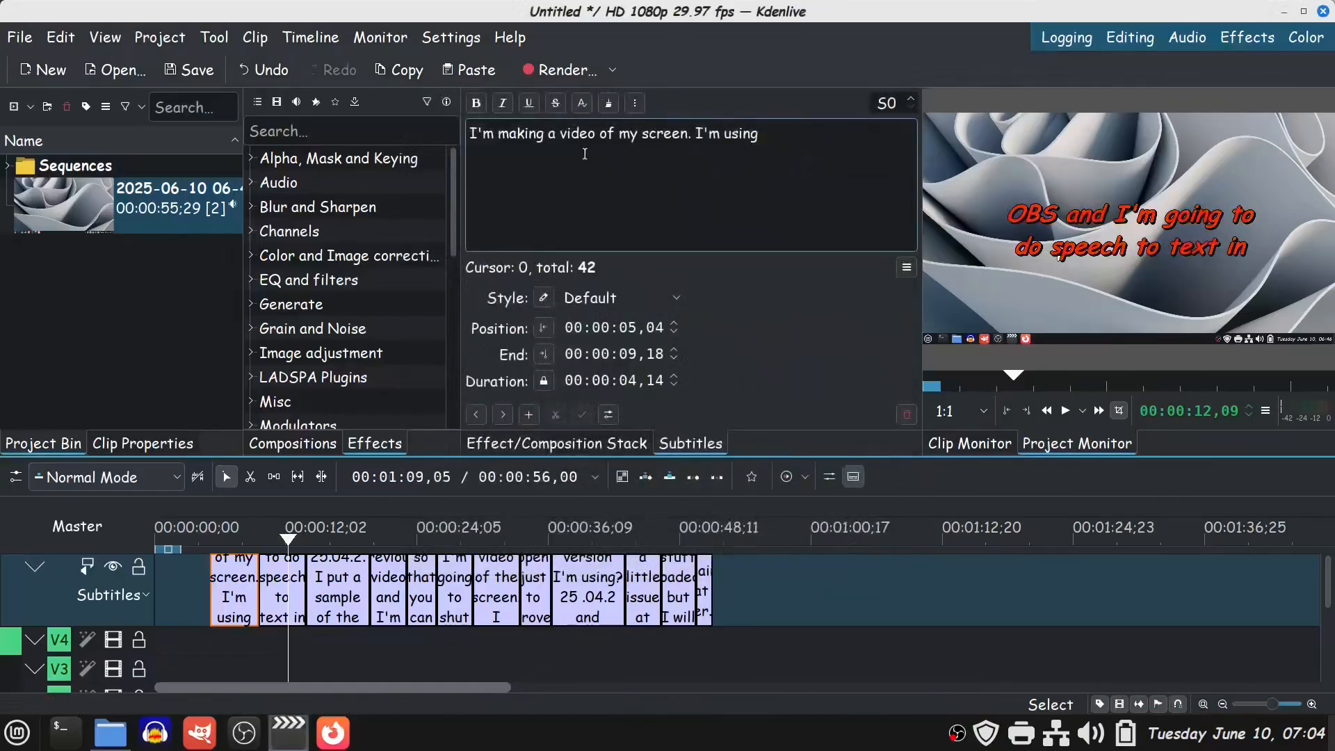
{"action": "key", "text": "space"}
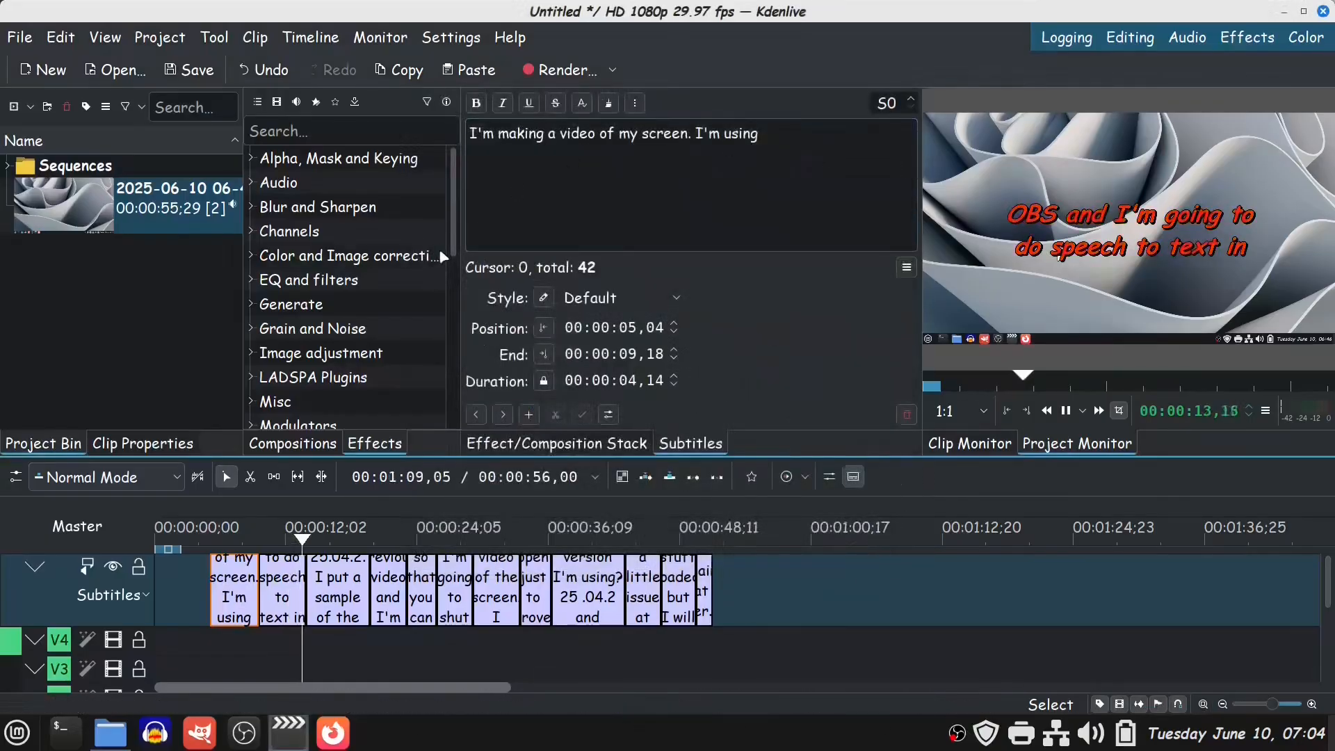
{"action": "key", "text": "space"}
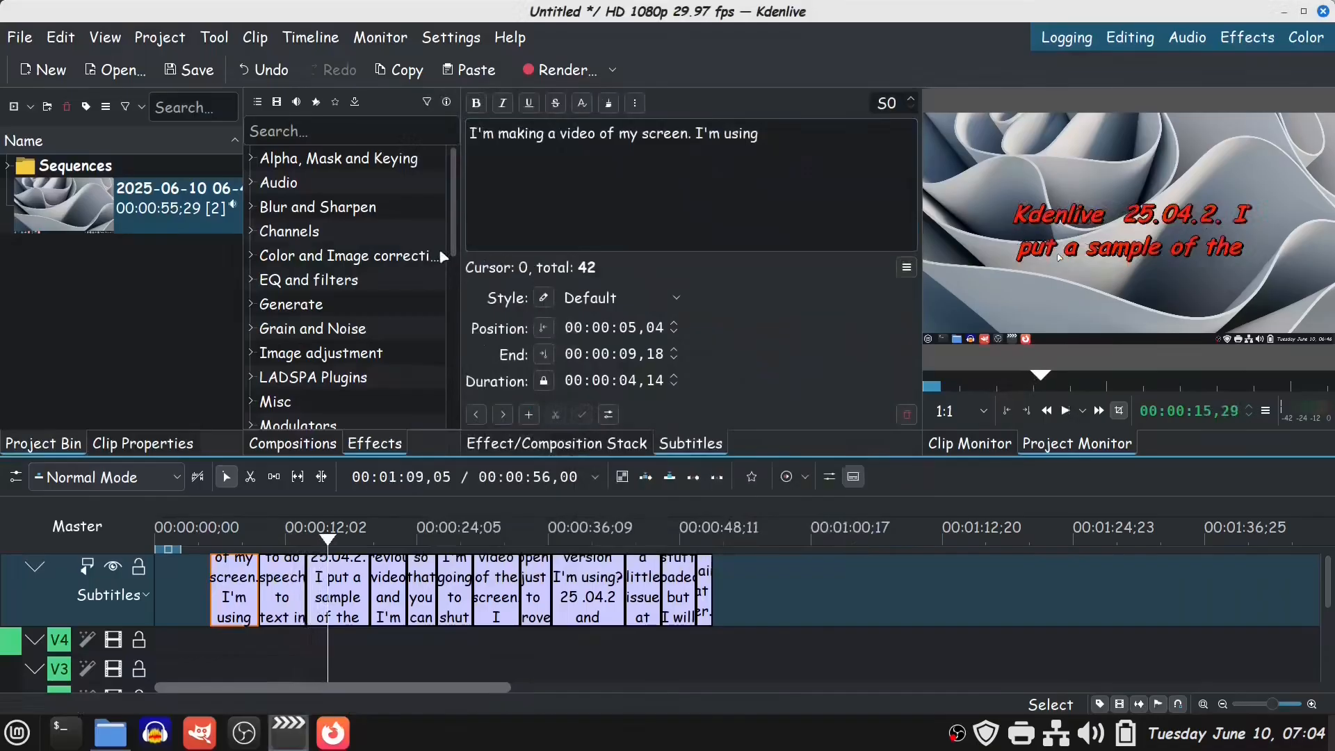
Set the Default subtitle style's font size to 175 and play the sequence from the first subtitle to check it.
{"action": "left_click", "coordinate": [592, 582]}
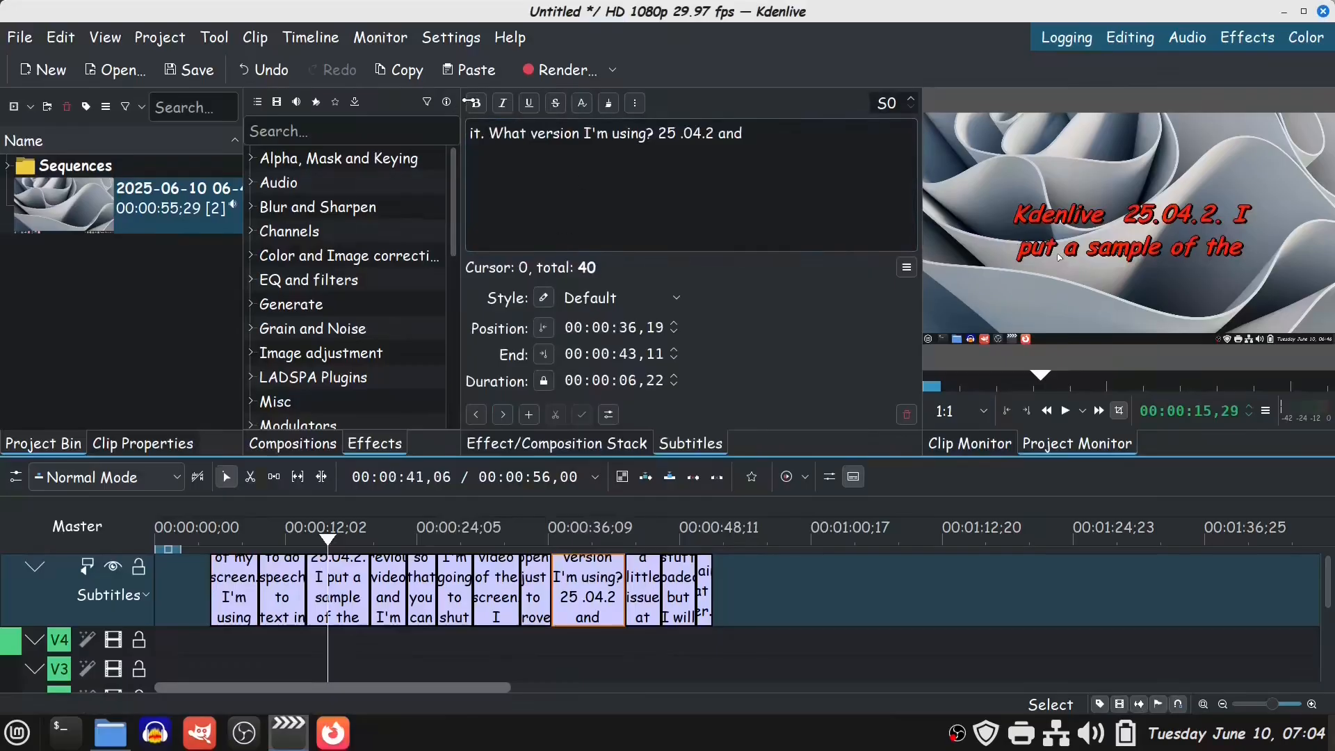
{"action": "left_click", "coordinate": [544, 299]}
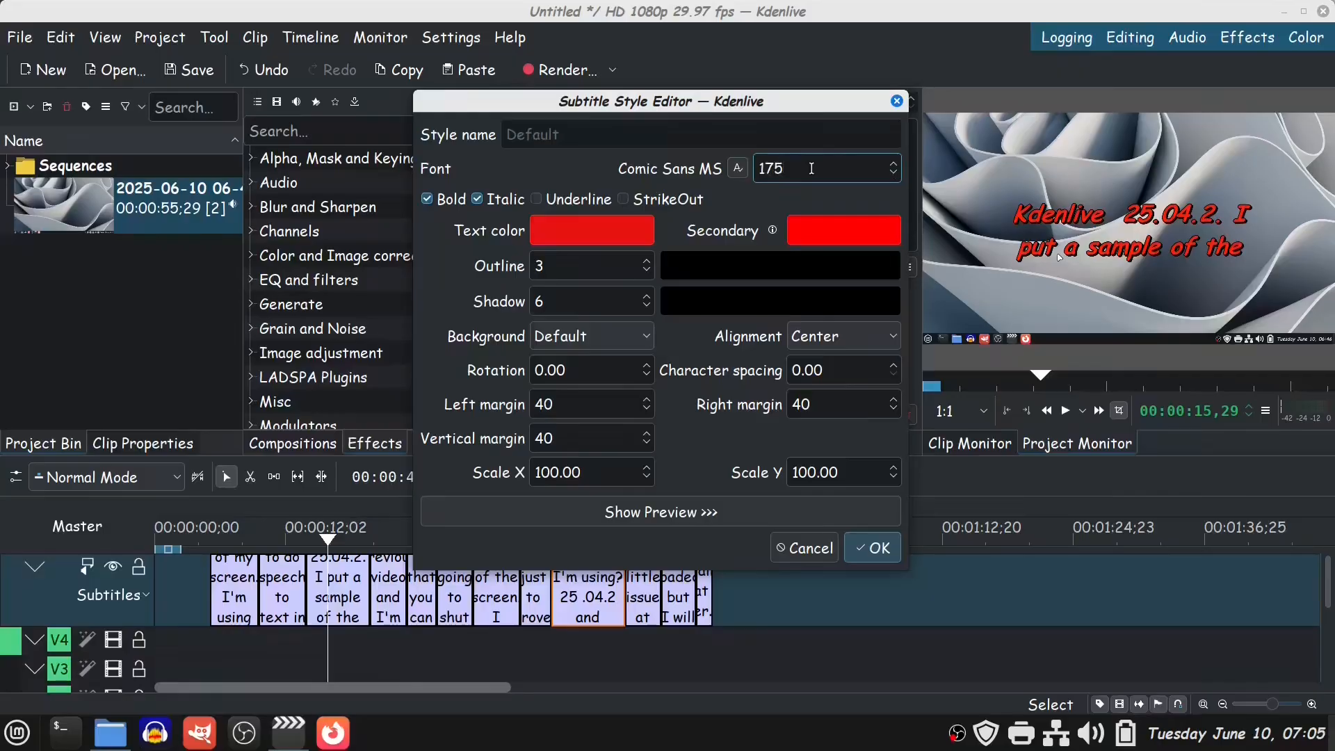
{"action": "left_click", "coordinate": [873, 548]}
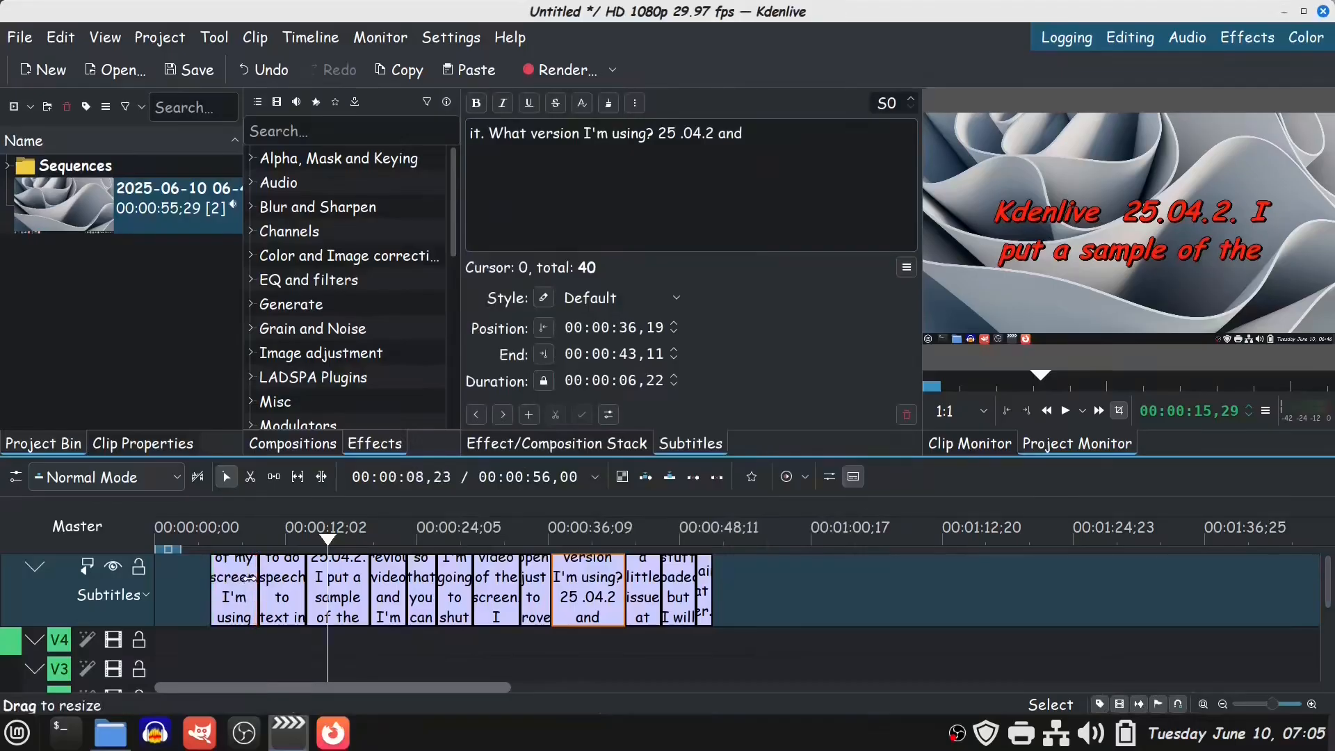
{"action": "left_click", "coordinate": [248, 534]}
{"action": "key", "text": "space"}
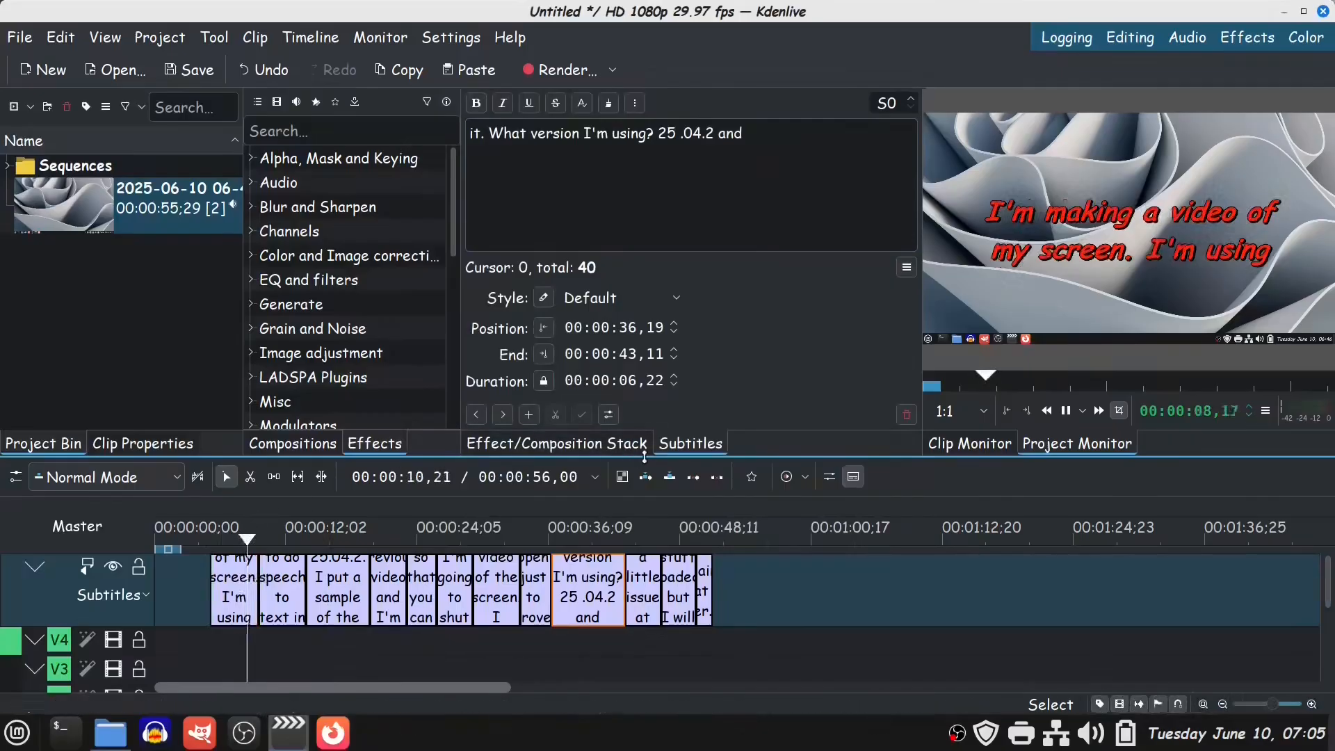